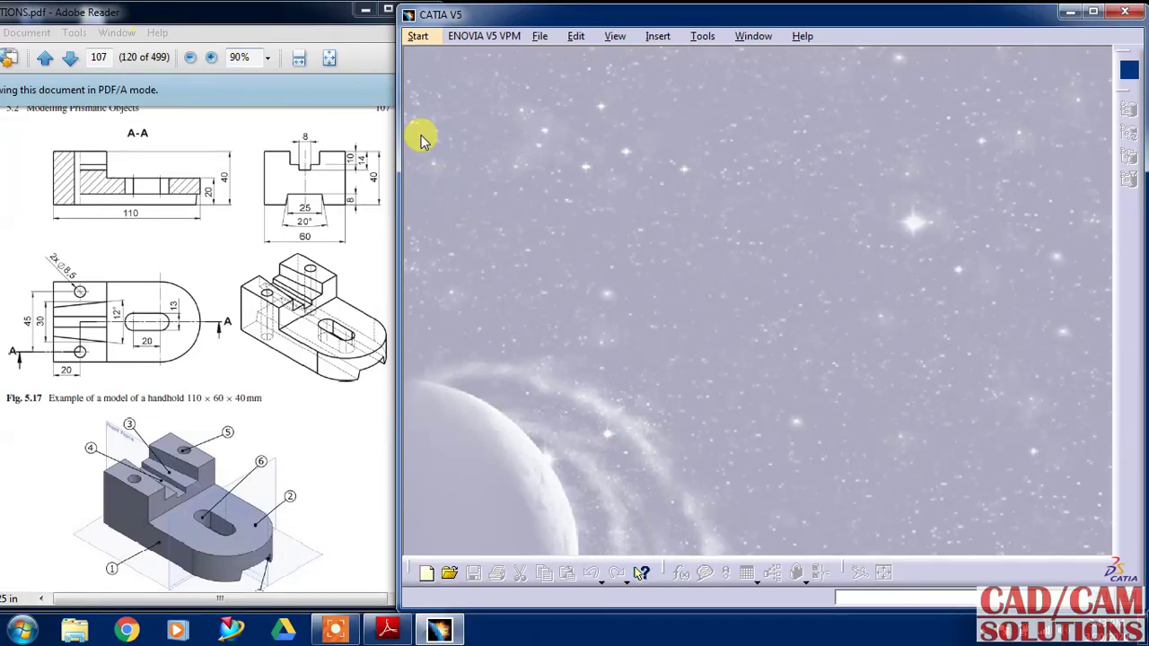
View the PDF drawing full screen, then restore it beside CATIA.
left_click(419, 37)
mouse_move(465, 77)
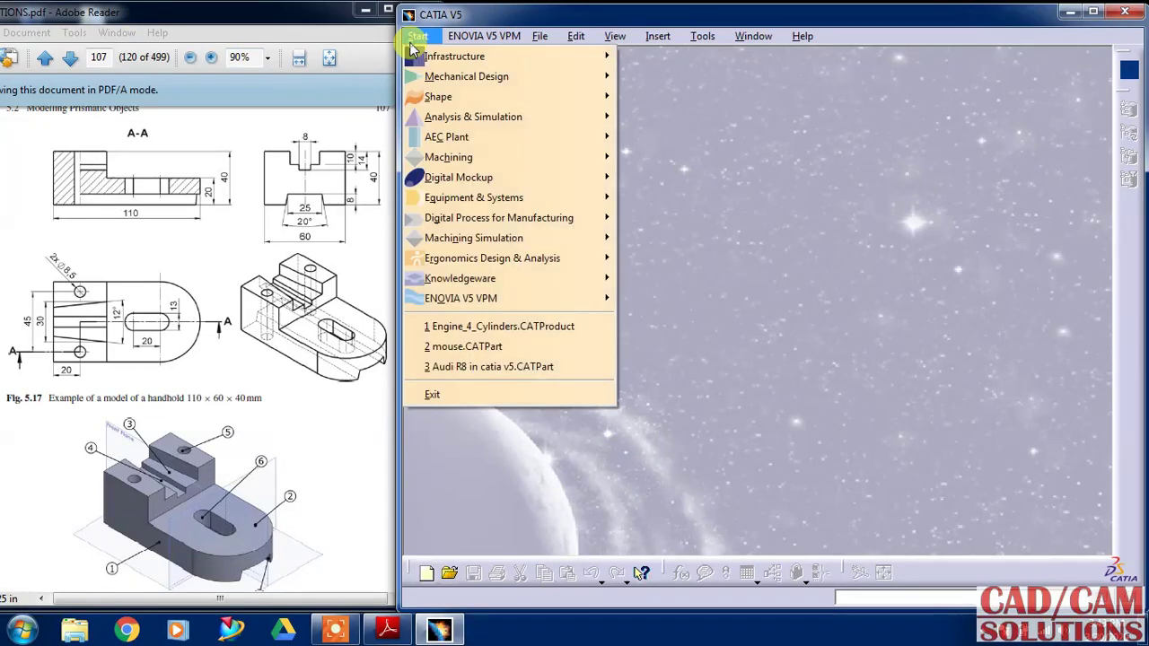
left_click_drag(307, 1, 307, 11)
double_click(303, 24)
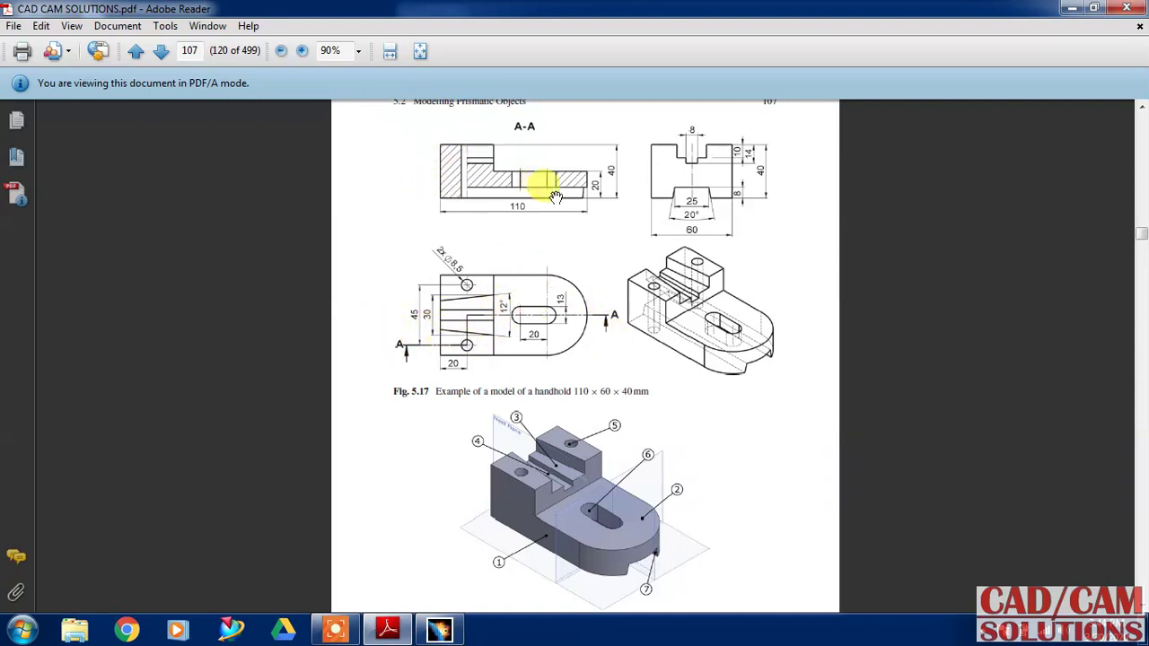
left_click(1099, 13)
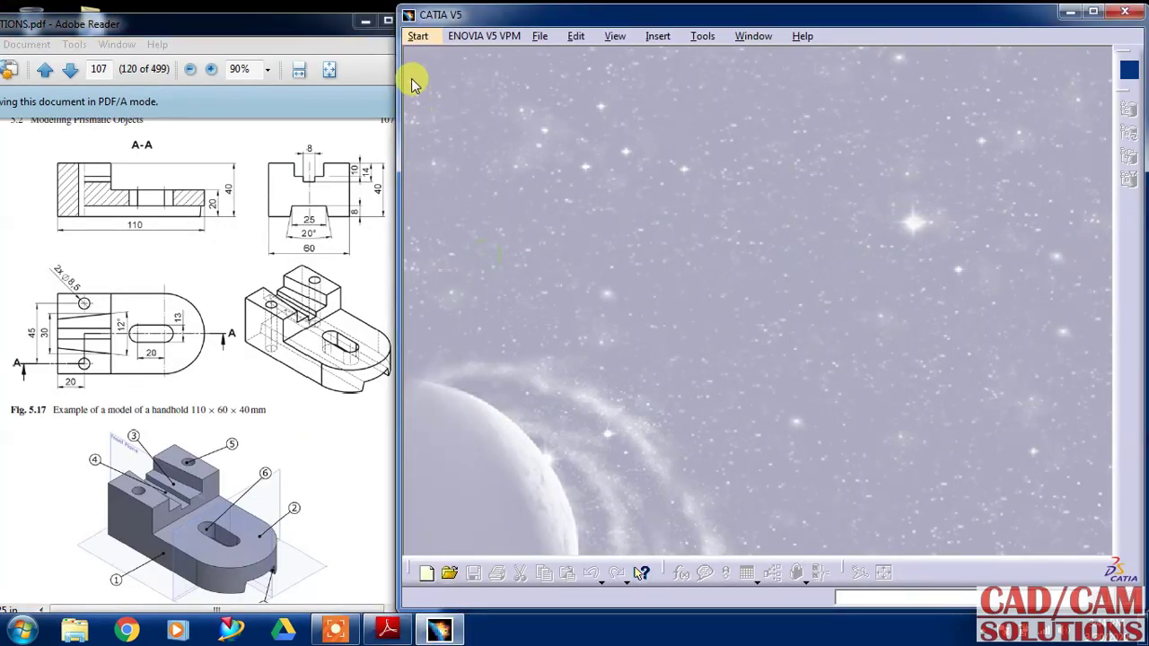
Create a new part Part1 in Part Design and start a new sketch.
left_click(417, 36)
mouse_move(466, 76)
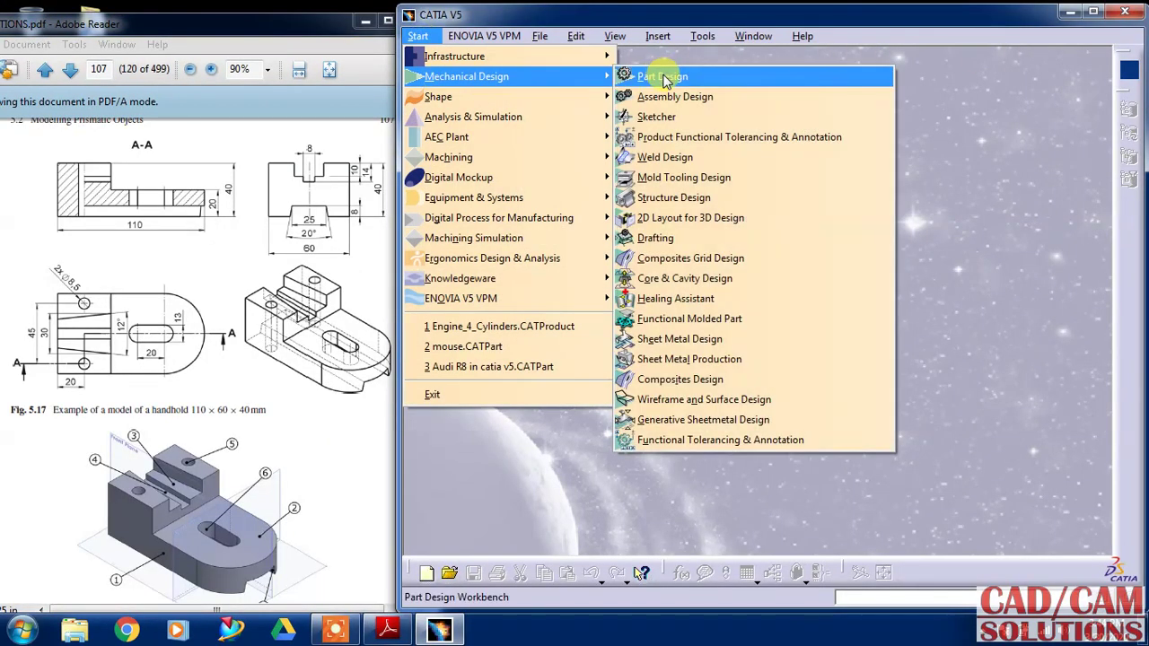
left_click(664, 77)
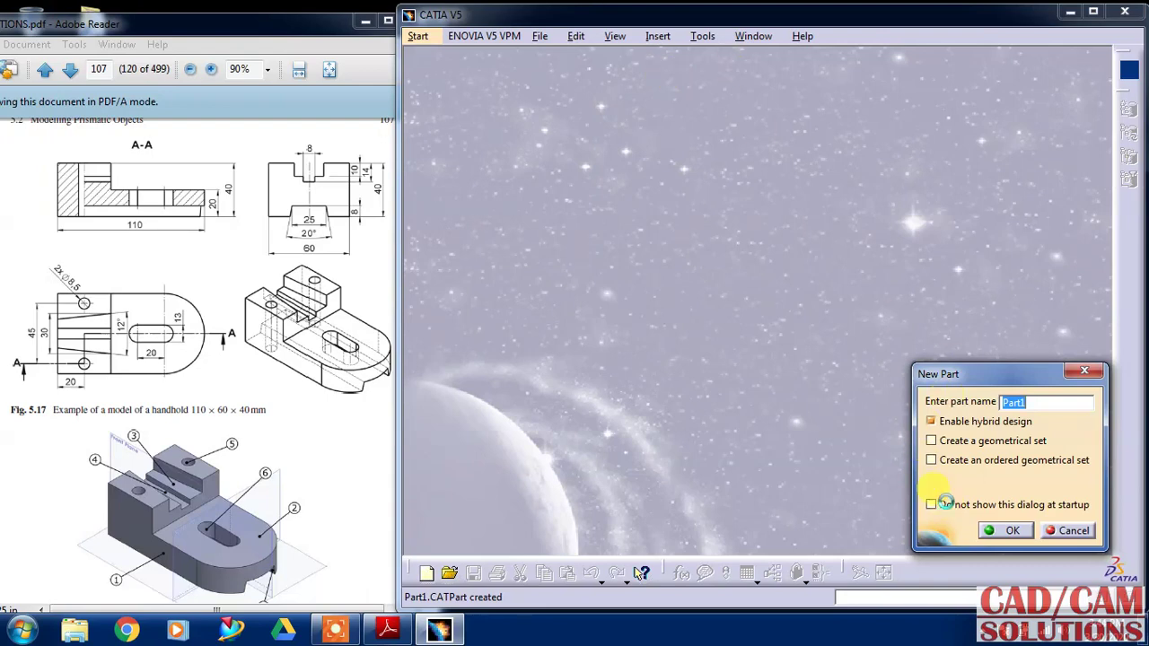
left_click(1020, 533)
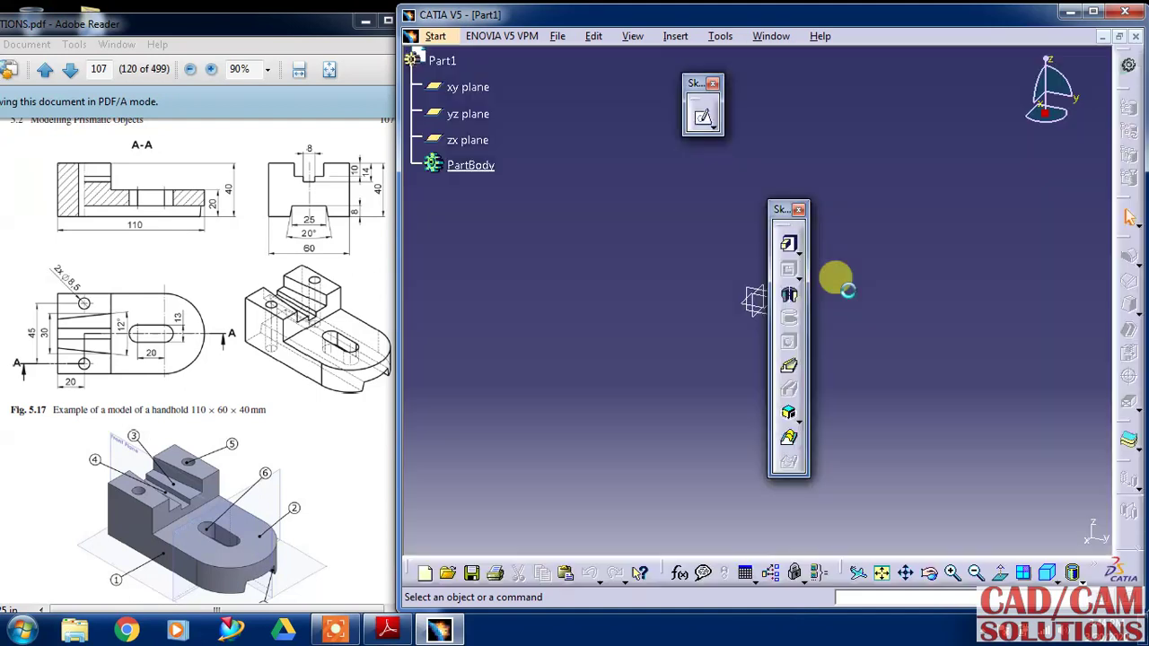
left_click_drag(781, 218, 1059, 223)
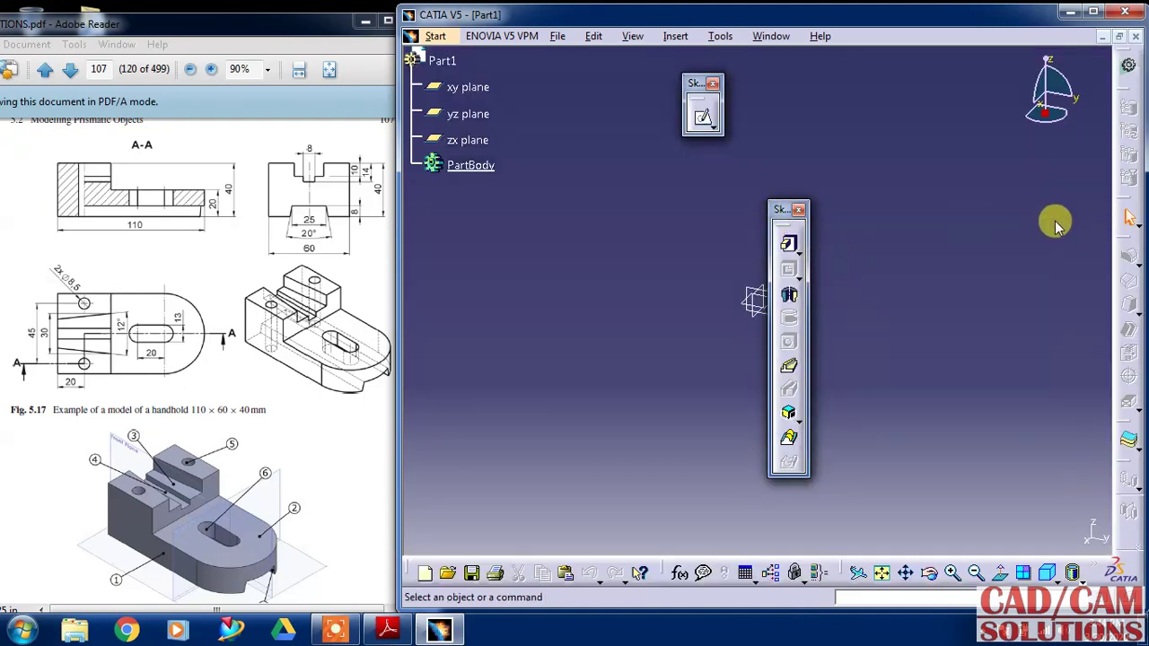
left_click(702, 115)
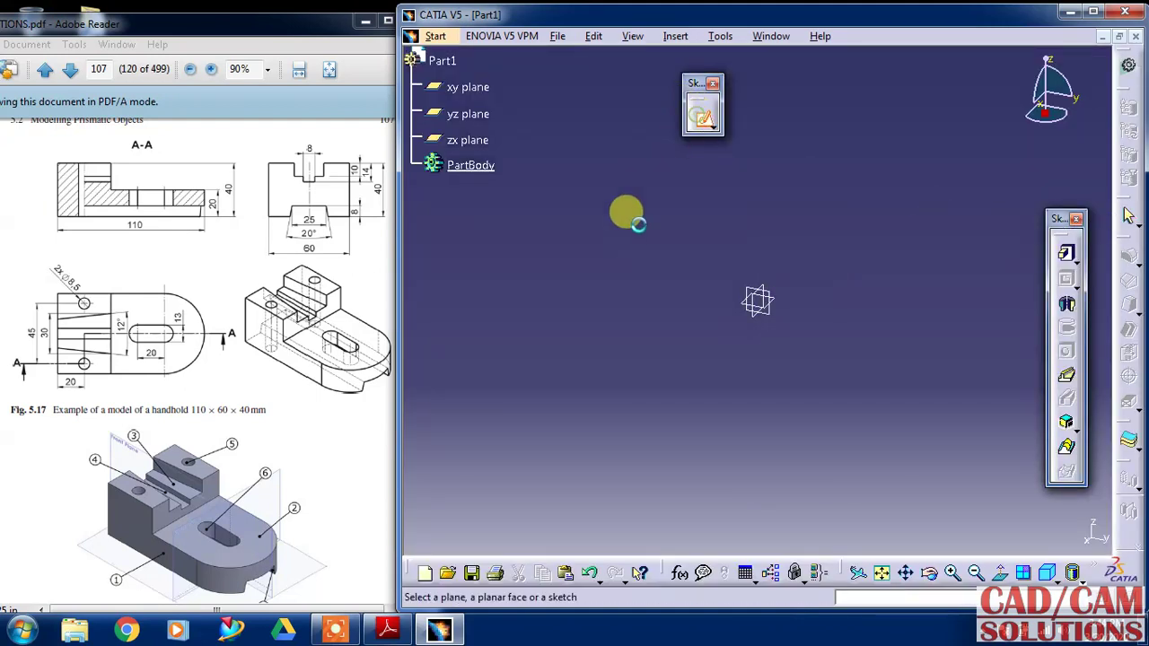
Choose the yz plane for the sketch and move the sketcher toolbars clear of the work area.
left_click(756, 289)
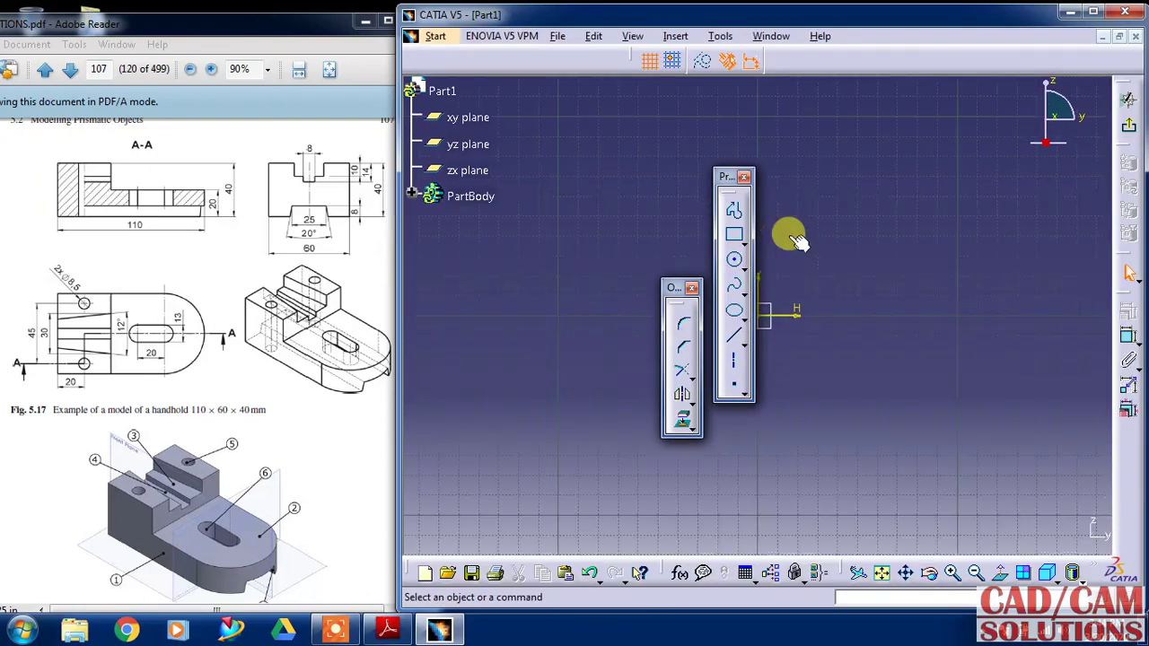
mouse_move(748, 180)
left_mouse_down()
mouse_move(999, 202)
mouse_move(1000, 192)
left_mouse_up()
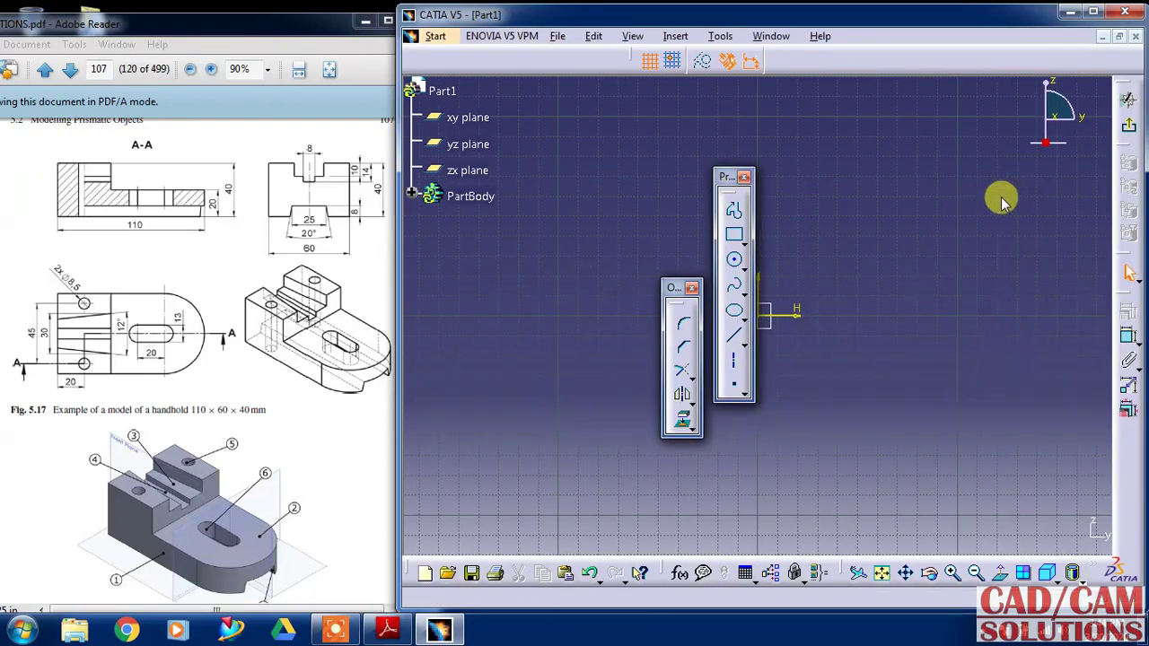
left_click_drag(675, 297, 751, 90)
left_click_drag(1009, 193, 1069, 373)
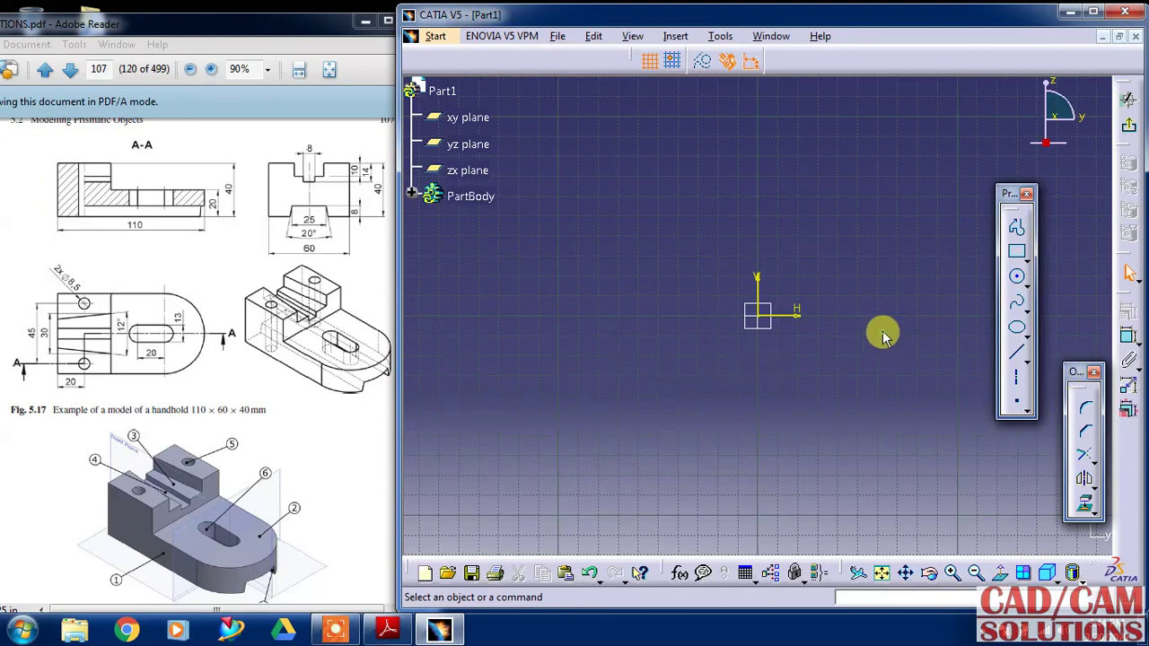
middle_click_drag(810, 302, 727, 370)
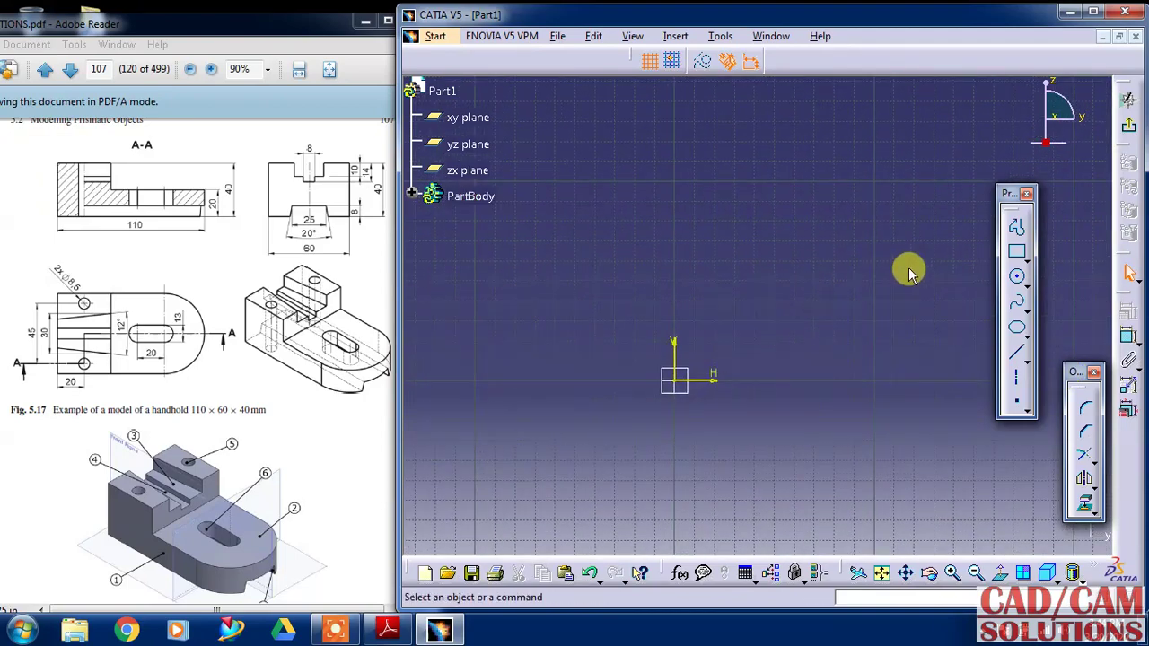
Draw a closed six-line stepped profile starting and ending at the origin.
left_click(1014, 225)
middle_click_drag(727, 321, 568, 395)
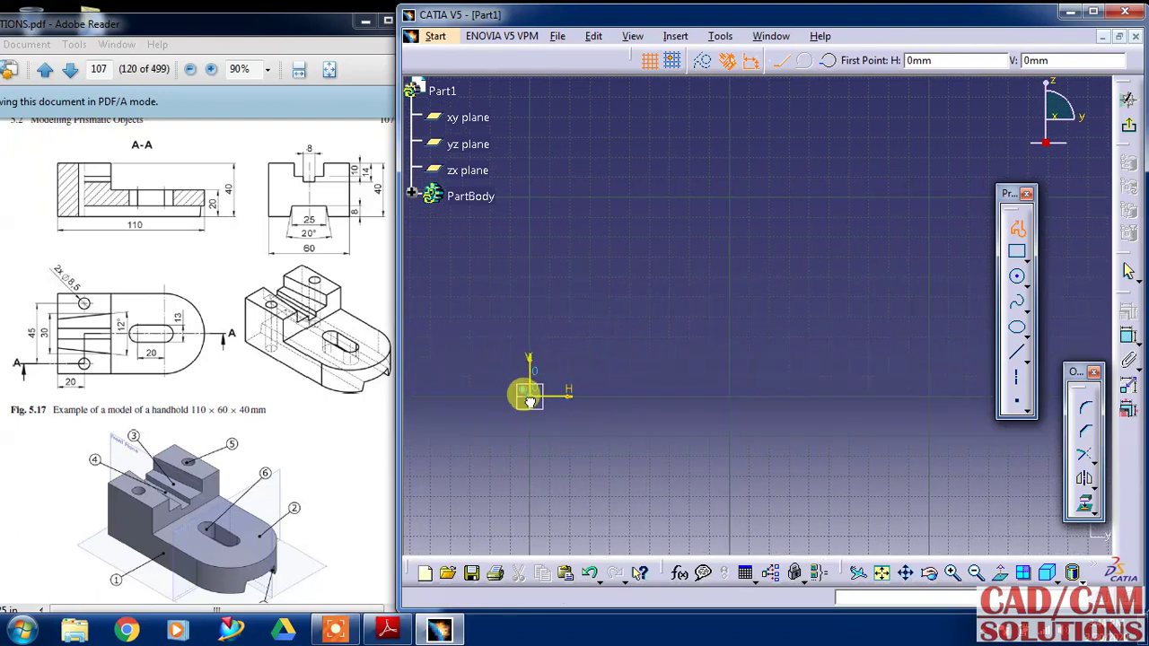
left_click(529, 395)
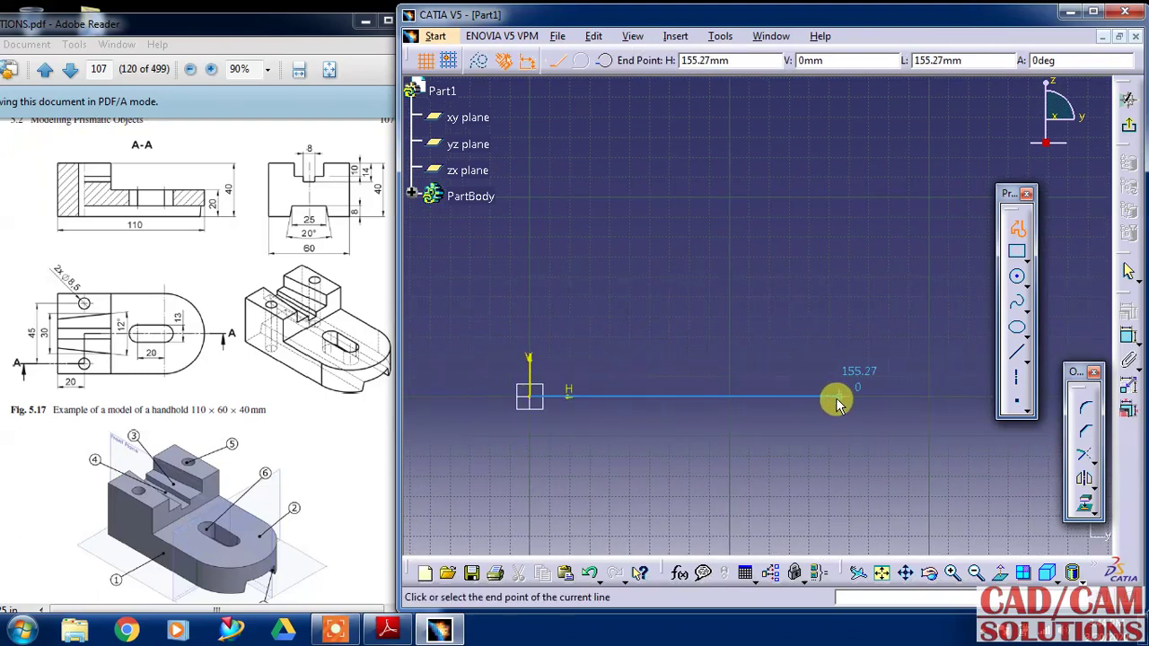
left_click(754, 398)
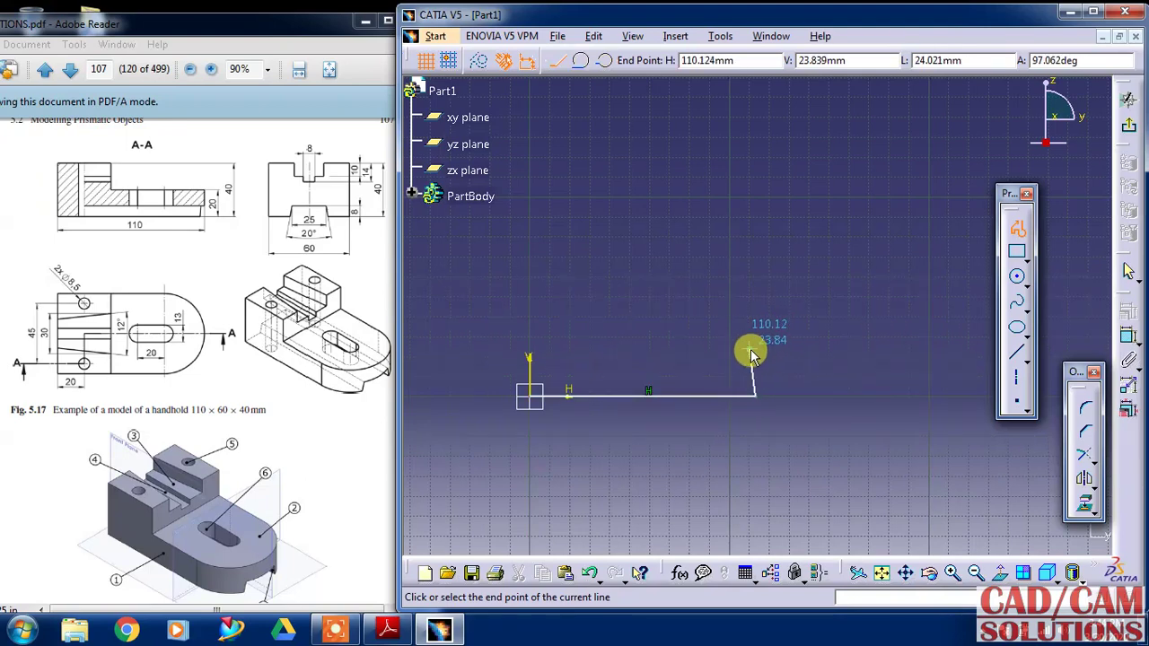
left_click(754, 352)
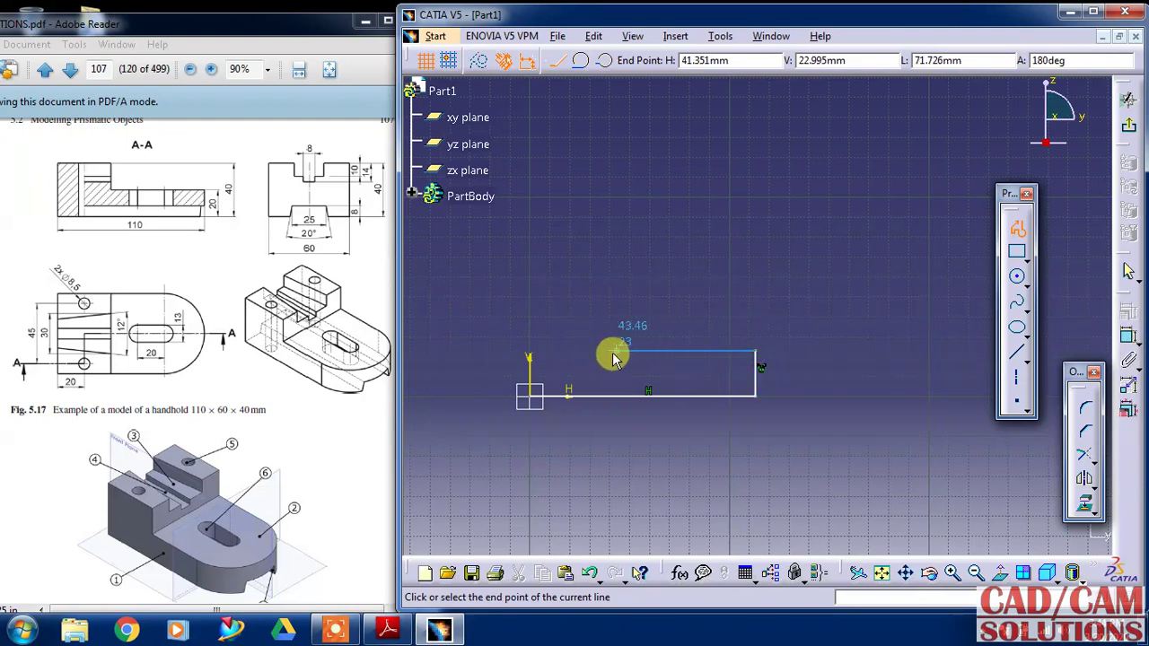
left_click(601, 351)
left_click(601, 298)
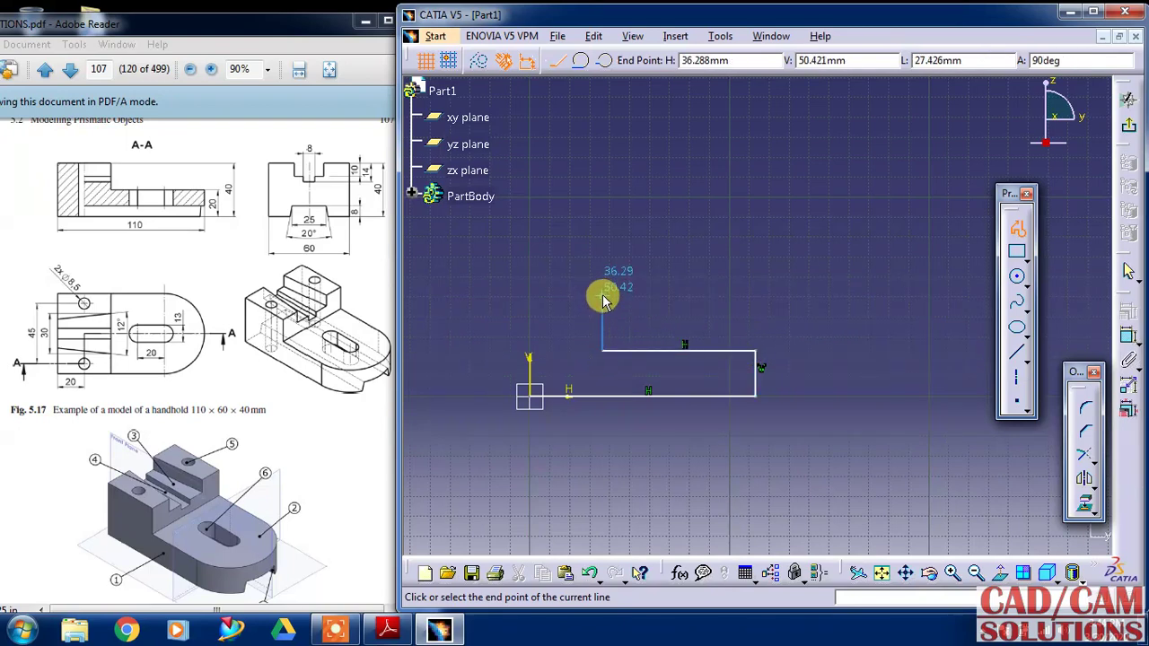
left_click(529, 296)
left_click(529, 395)
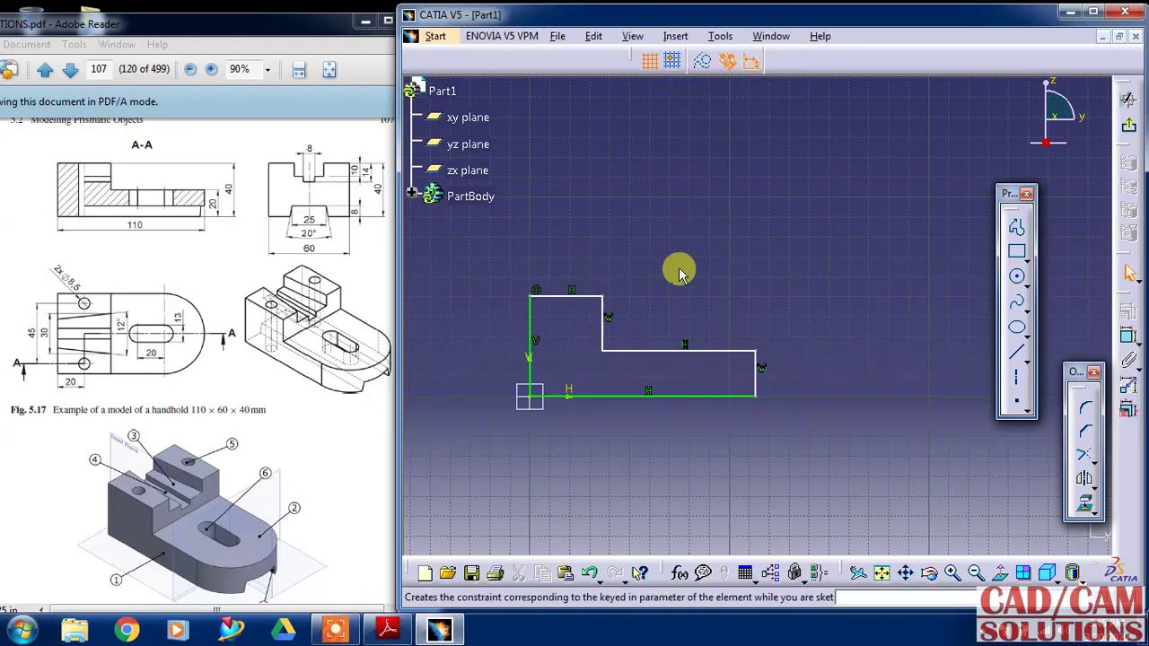
Dimension the left vertical height to 40 and the right end edge to 20.
mouse_move(895, 582)
middle_mouse_down()
mouse_move(813, 449)
mouse_move(782, 328)
mouse_move(739, 338)
mouse_move(980, 442)
middle_mouse_up()
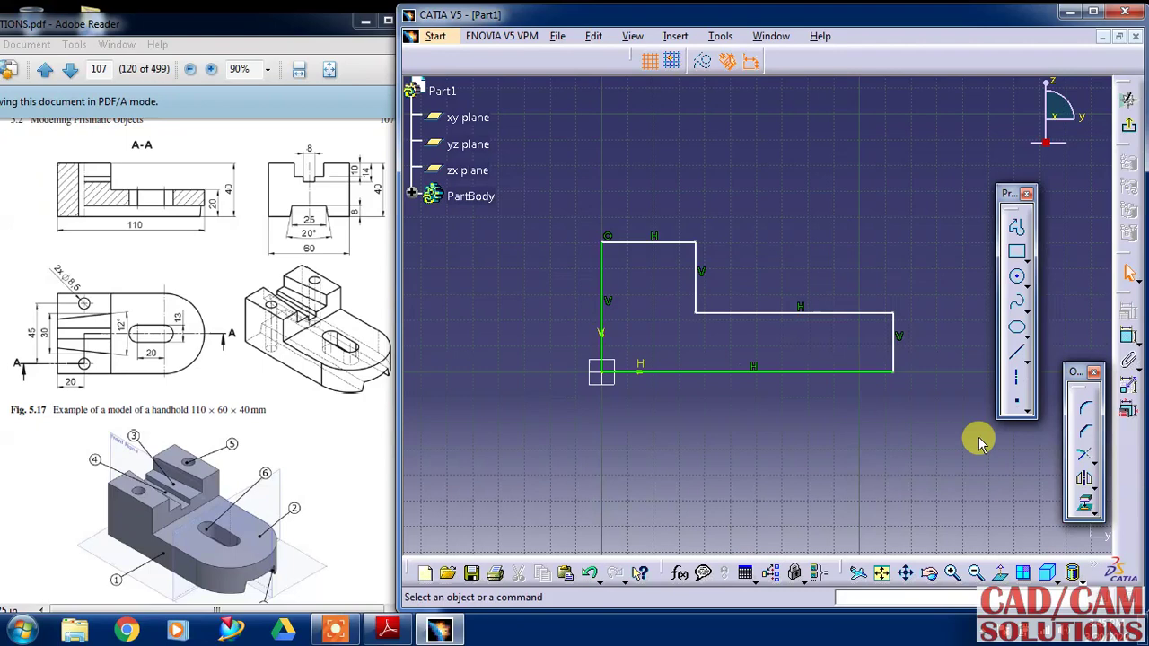
left_click(1129, 335)
left_click(601, 289)
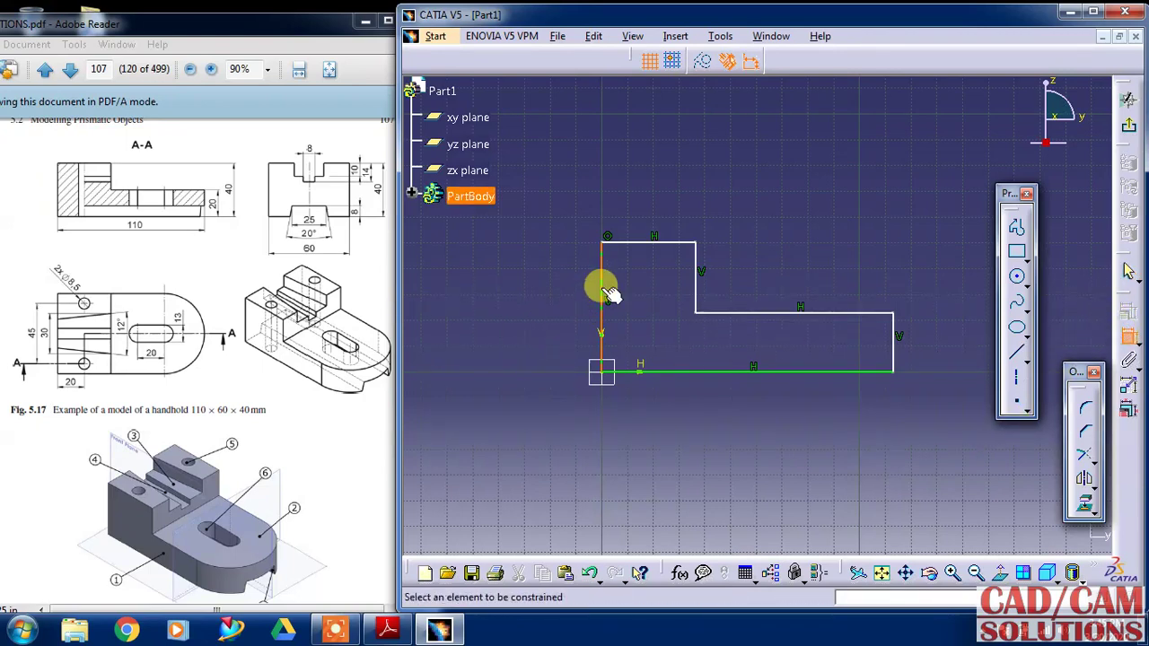
left_click(533, 311)
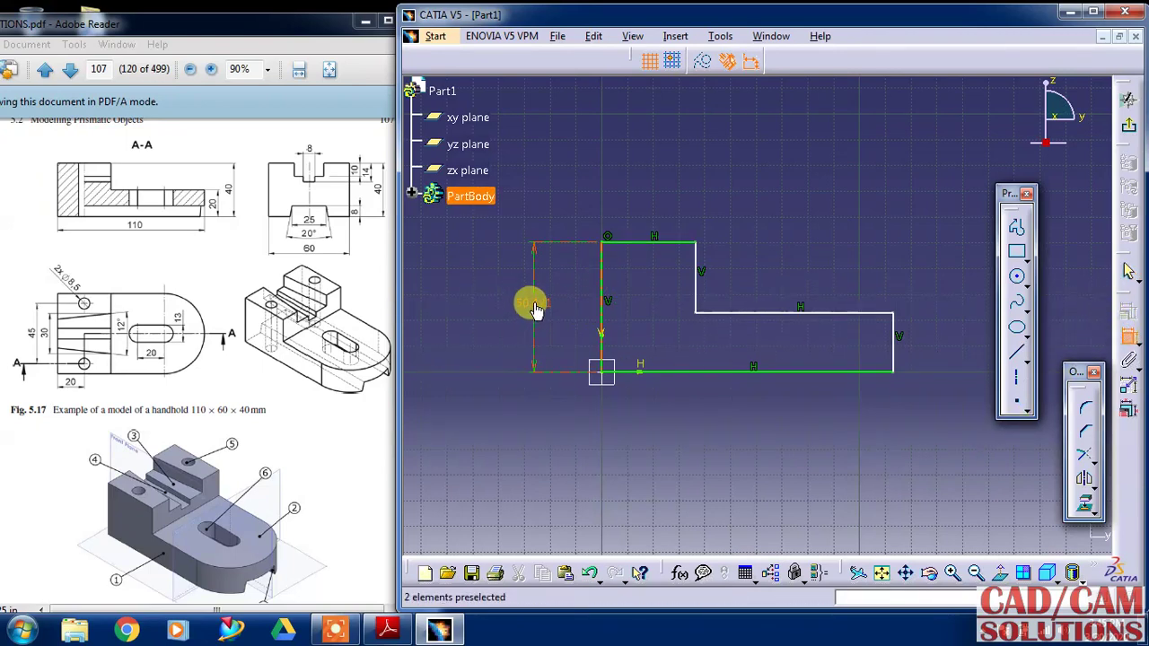
double_click(534, 309)
type("40mm")
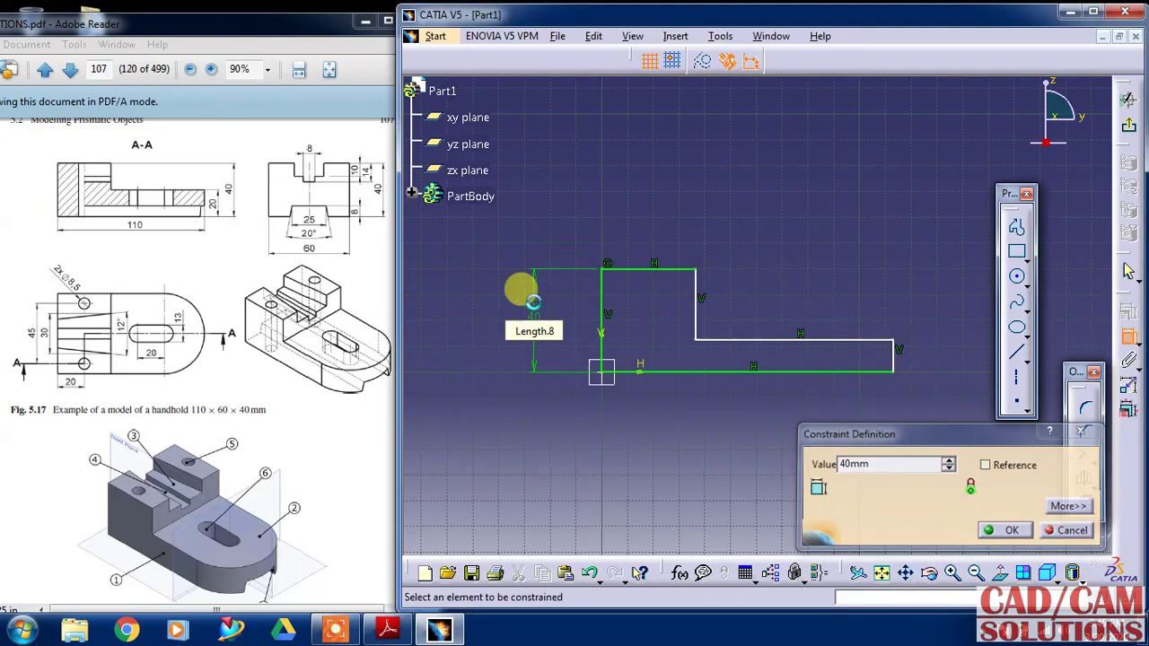
key("Return")
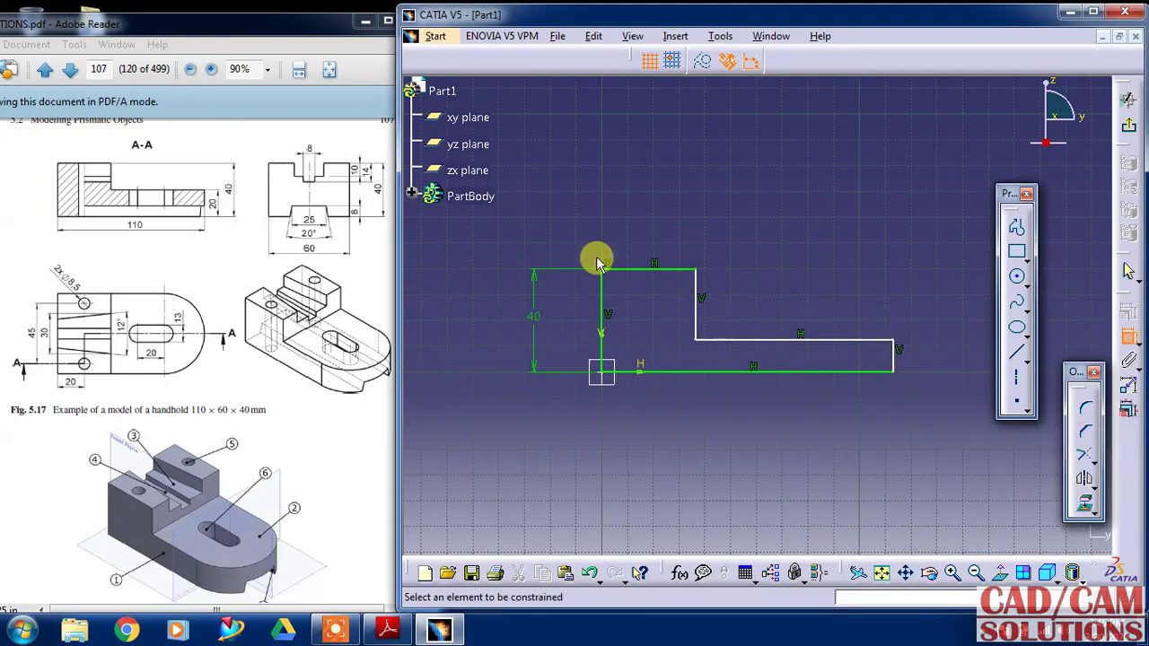
left_click(898, 359)
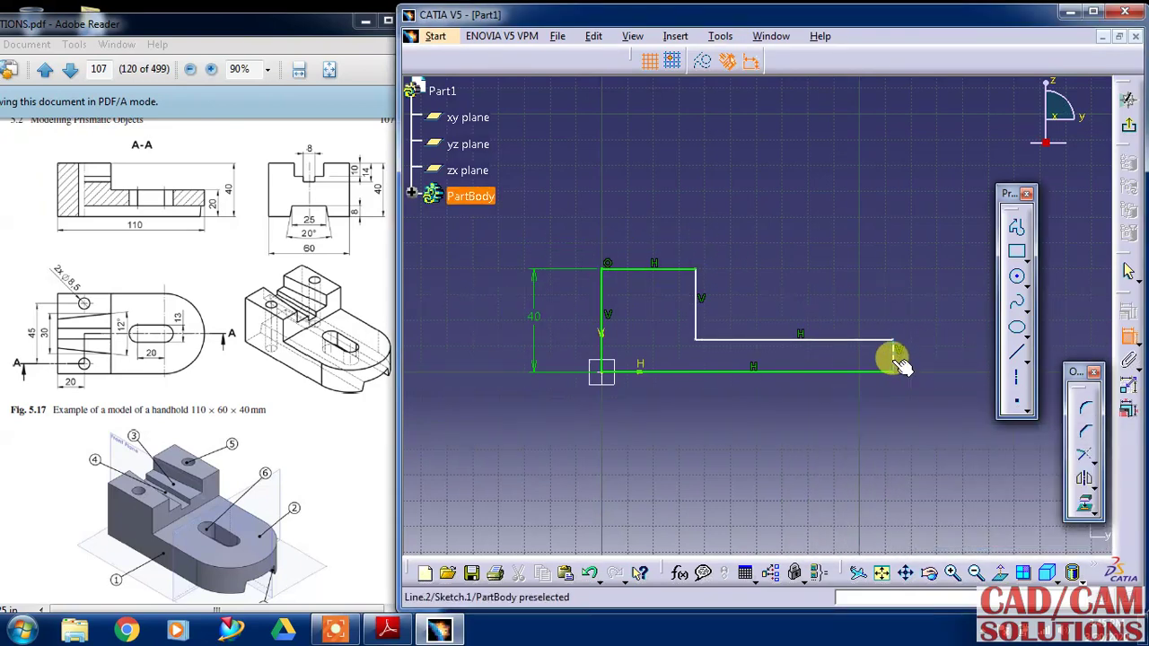
left_click(928, 357)
double_click(931, 354)
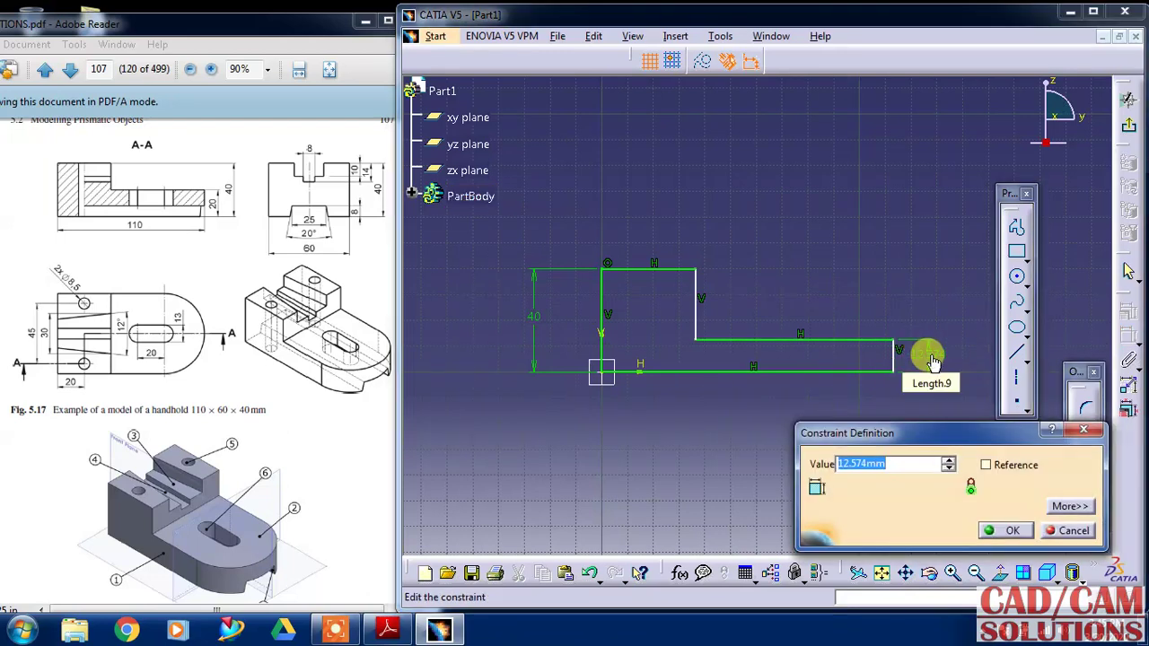
type("20")
key("Return")
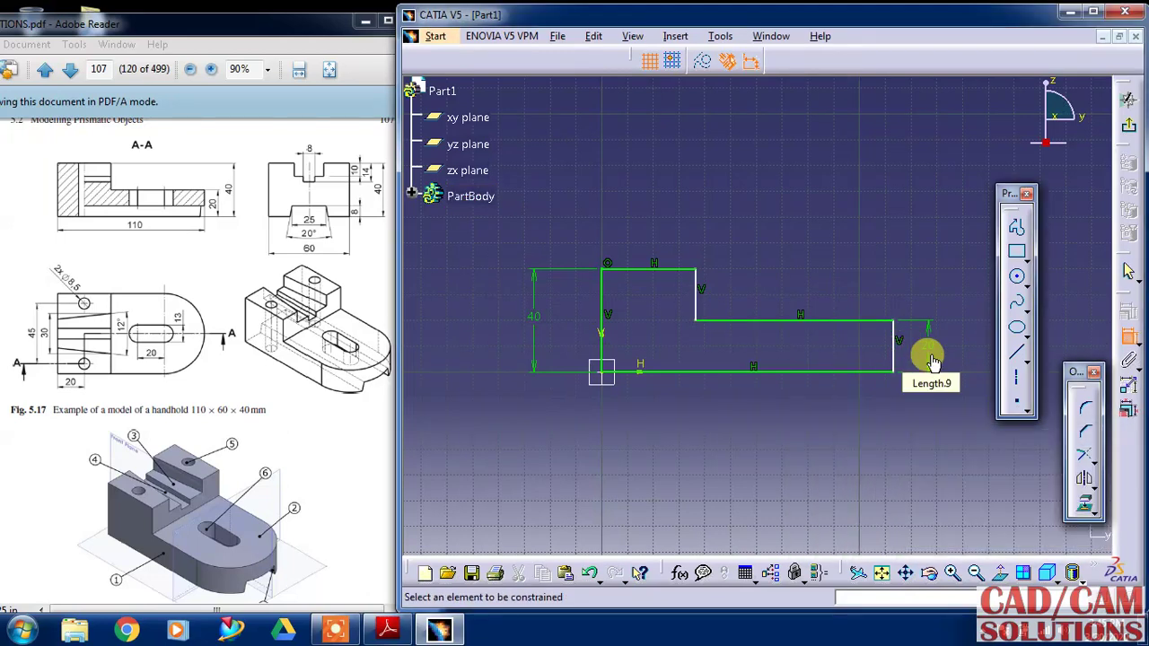
Dimension the bottom line to 100 and the top edge to 40.
left_click(817, 377)
left_click(782, 403)
double_click(790, 409)
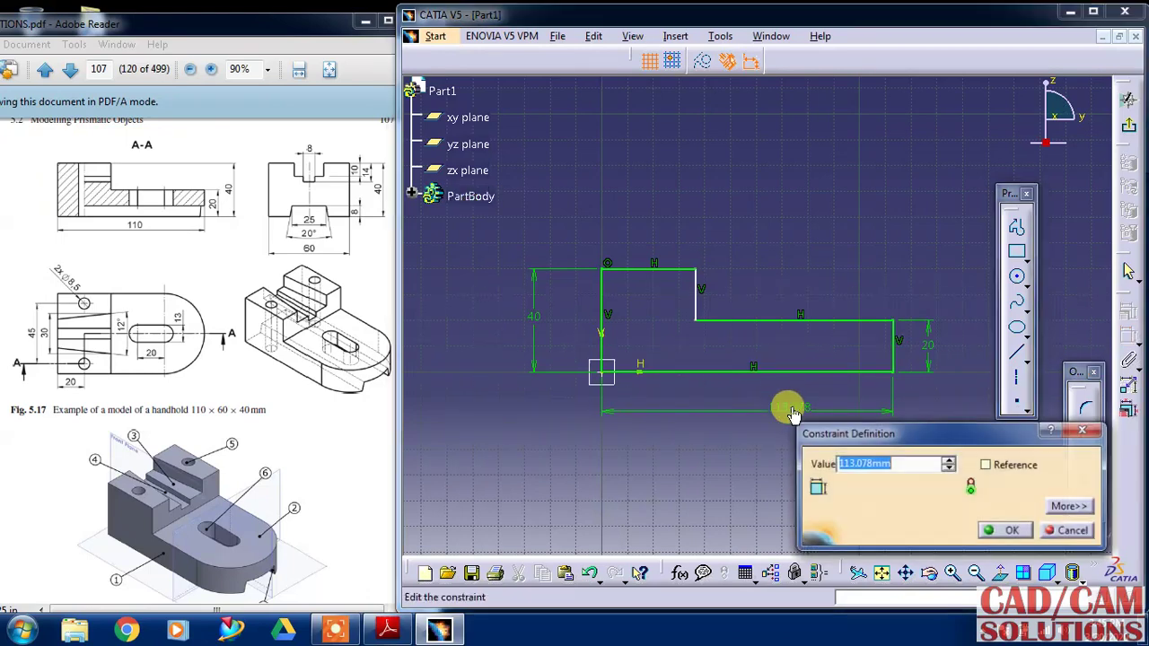
type("100")
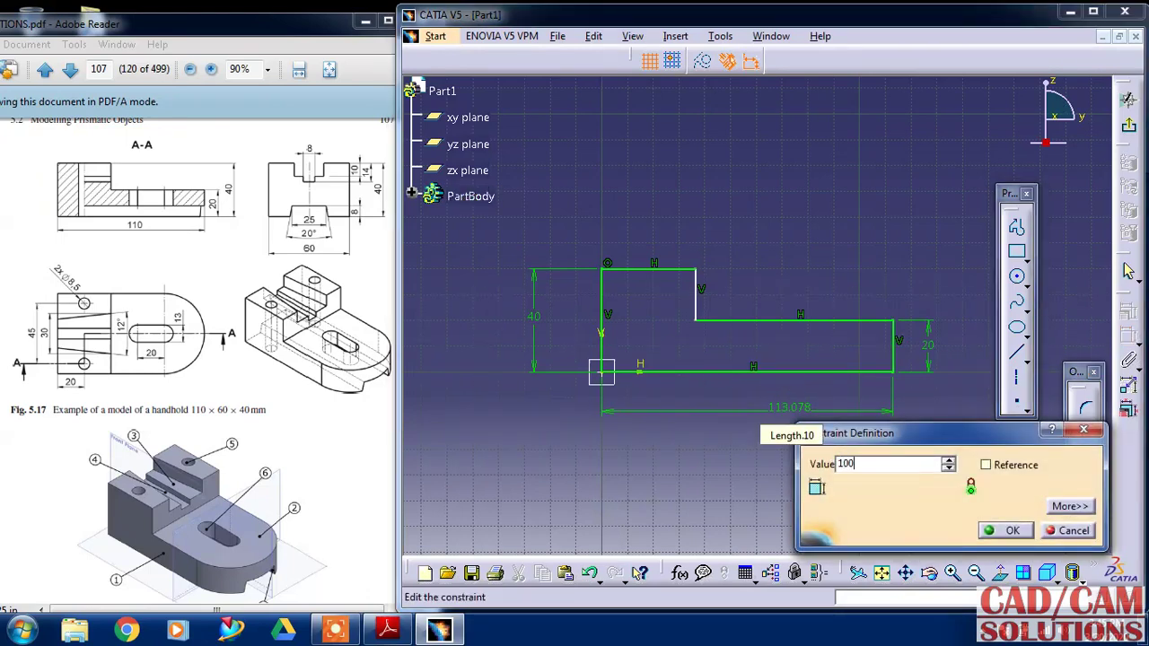
key("Return")
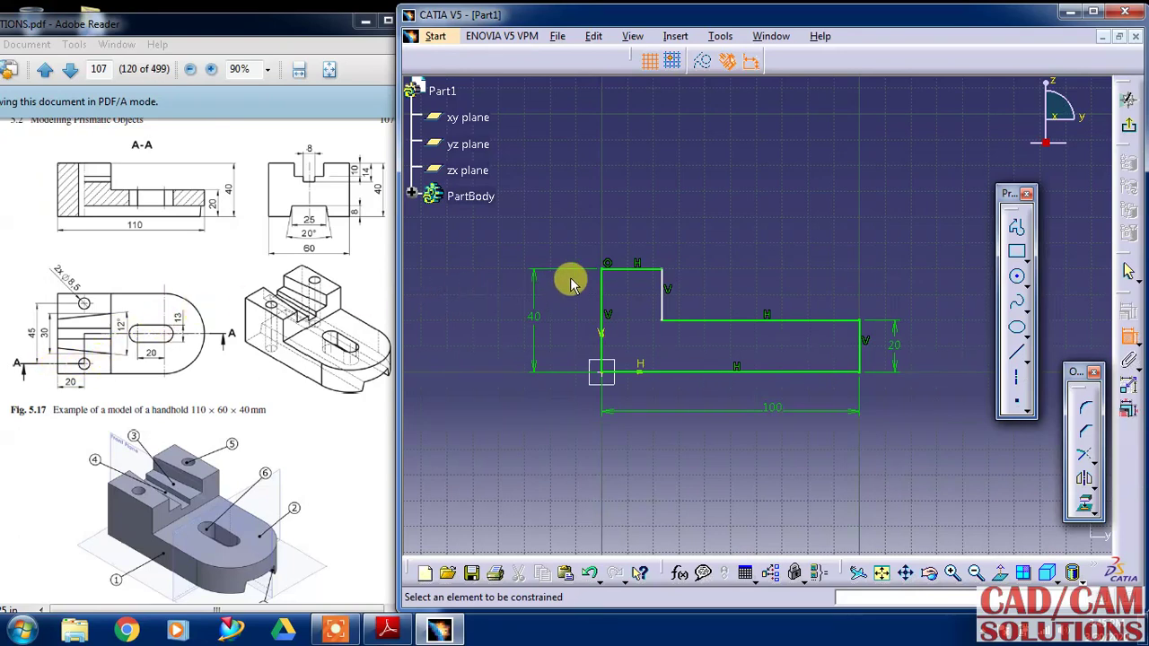
left_click(617, 268)
double_click(631, 233)
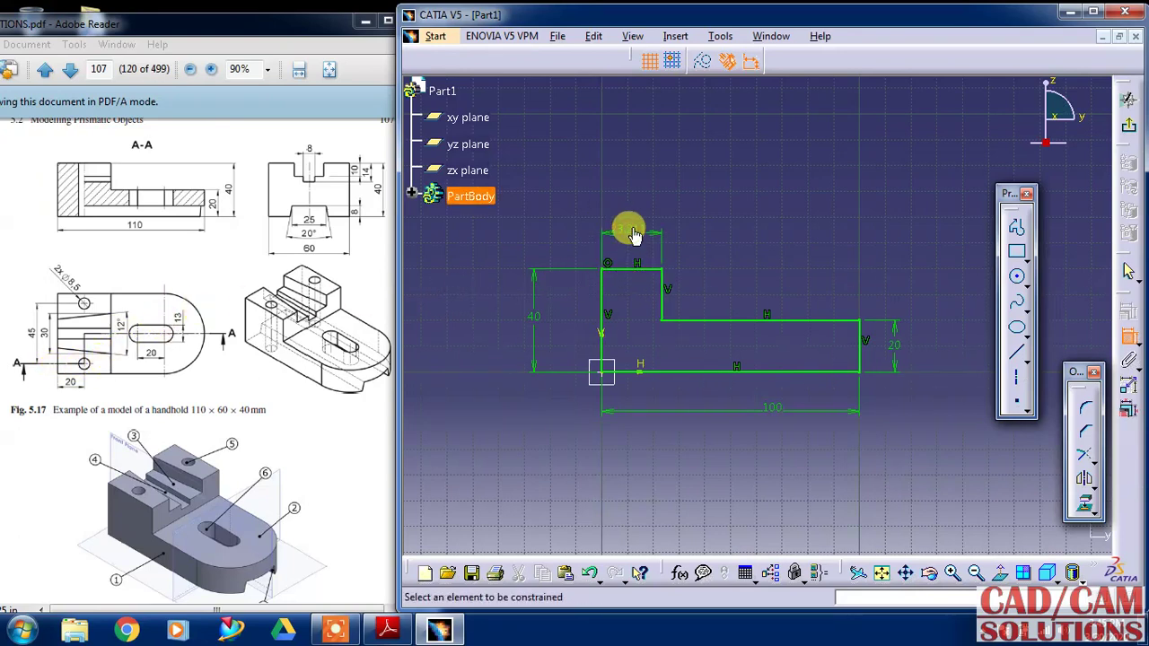
type("40")
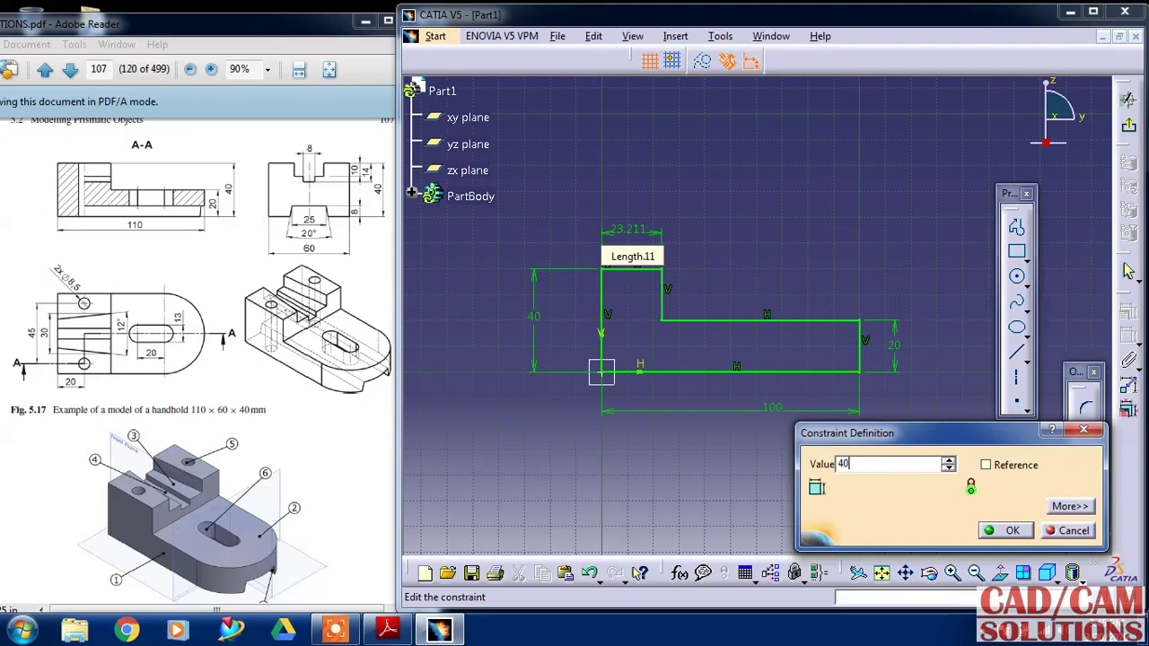
key("Return")
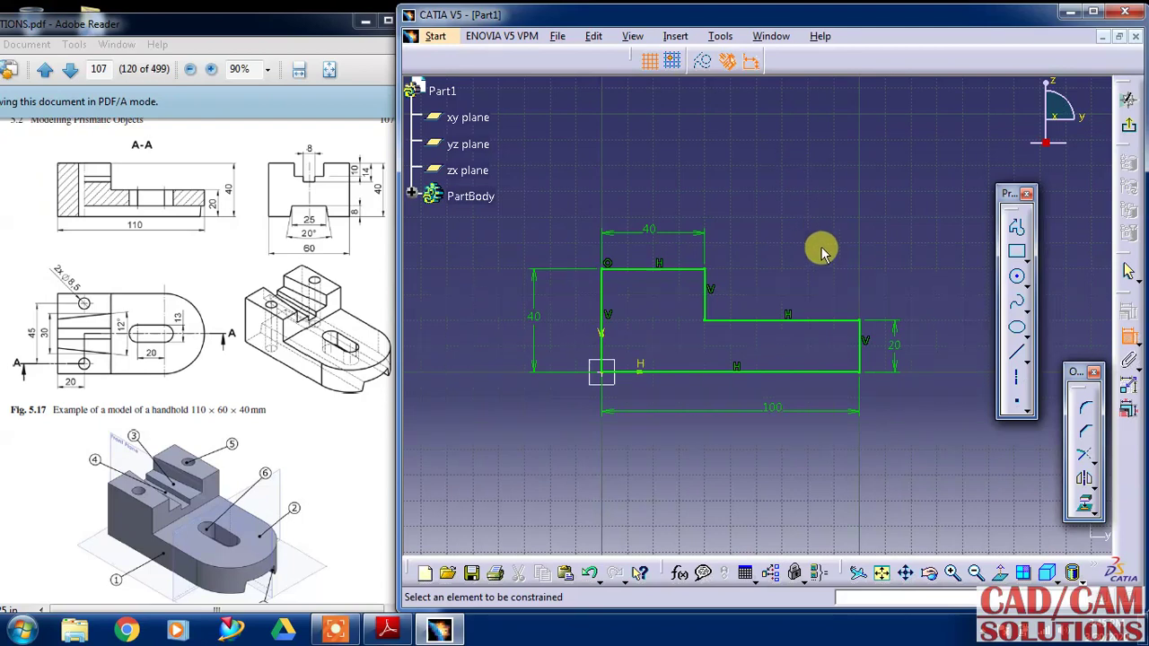
Pad the stepped sketch 30 mm with mirrored extent into a solid L-shaped block.
left_click(1130, 133)
type("30")
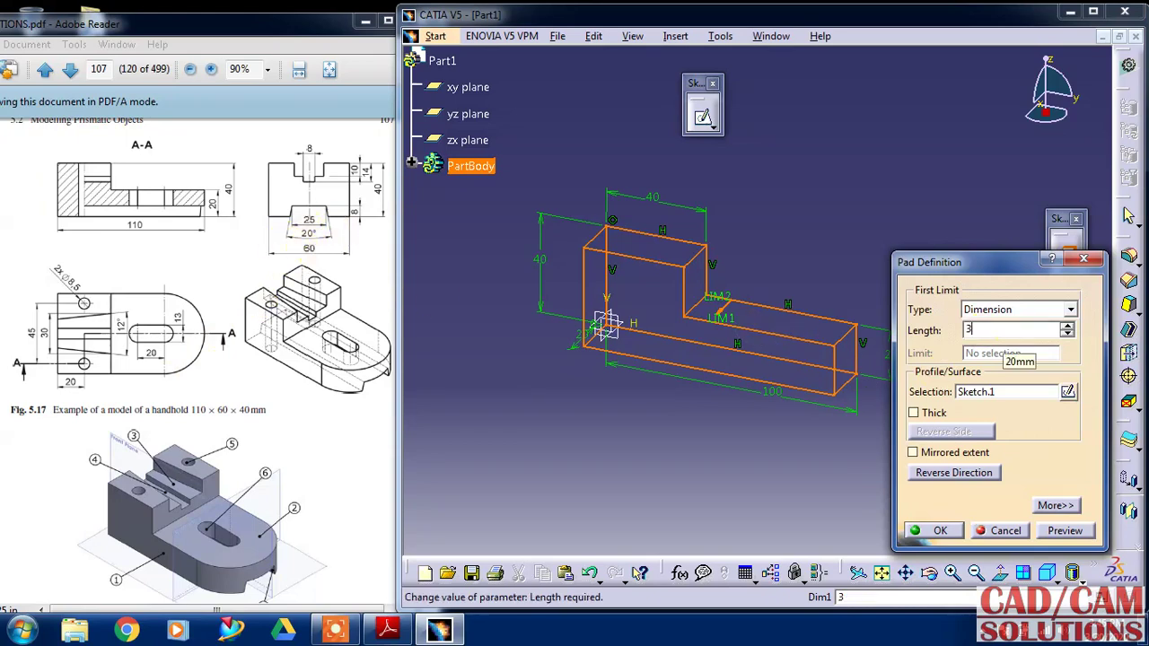
left_click(952, 453)
left_click(944, 531)
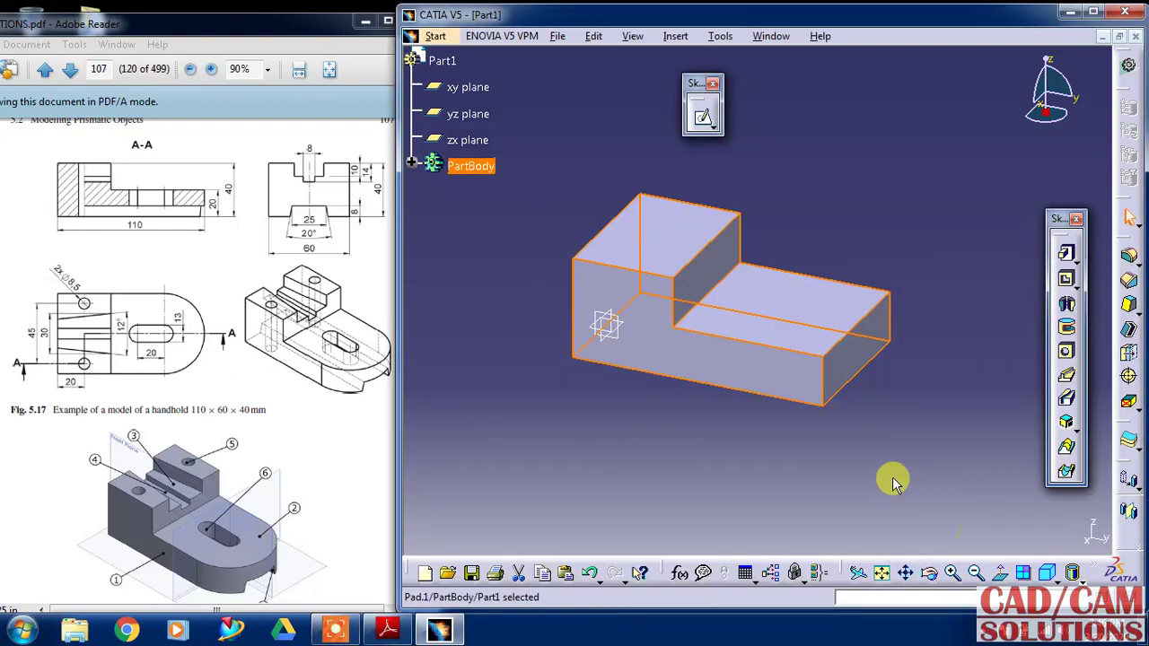
mouse_move(895, 455)
middle_mouse_down()
mouse_move(854, 453)
mouse_move(846, 422)
middle_mouse_up()
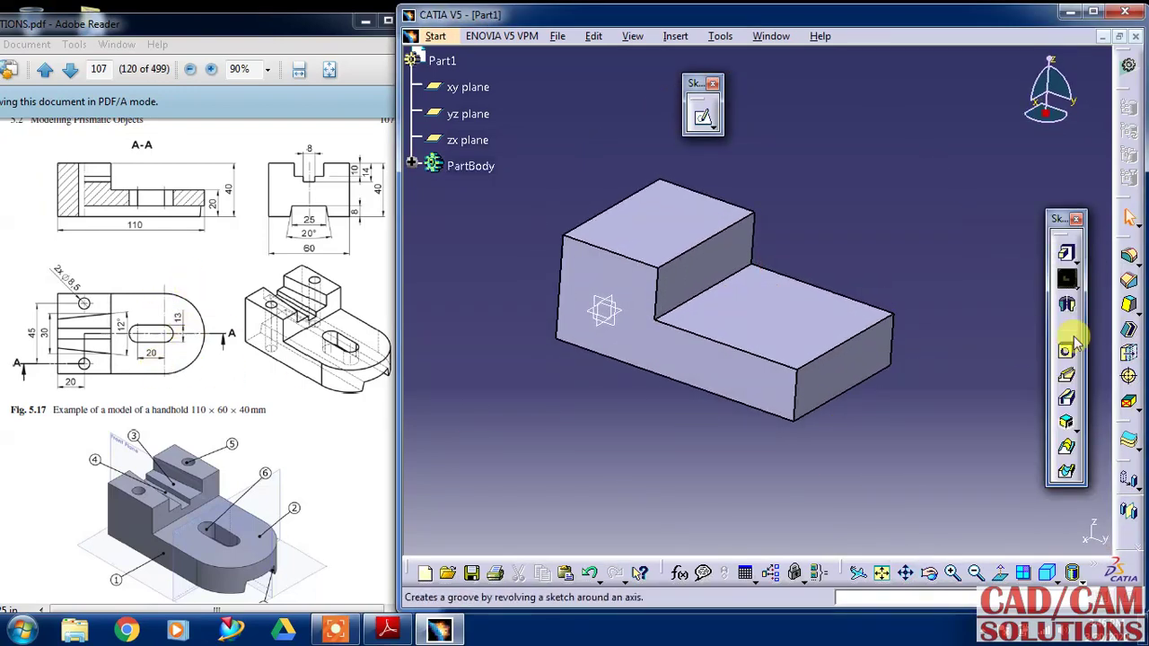
Round the lower end with a tritangent fillet between both side faces, then sketch on its top face.
left_click(1136, 266)
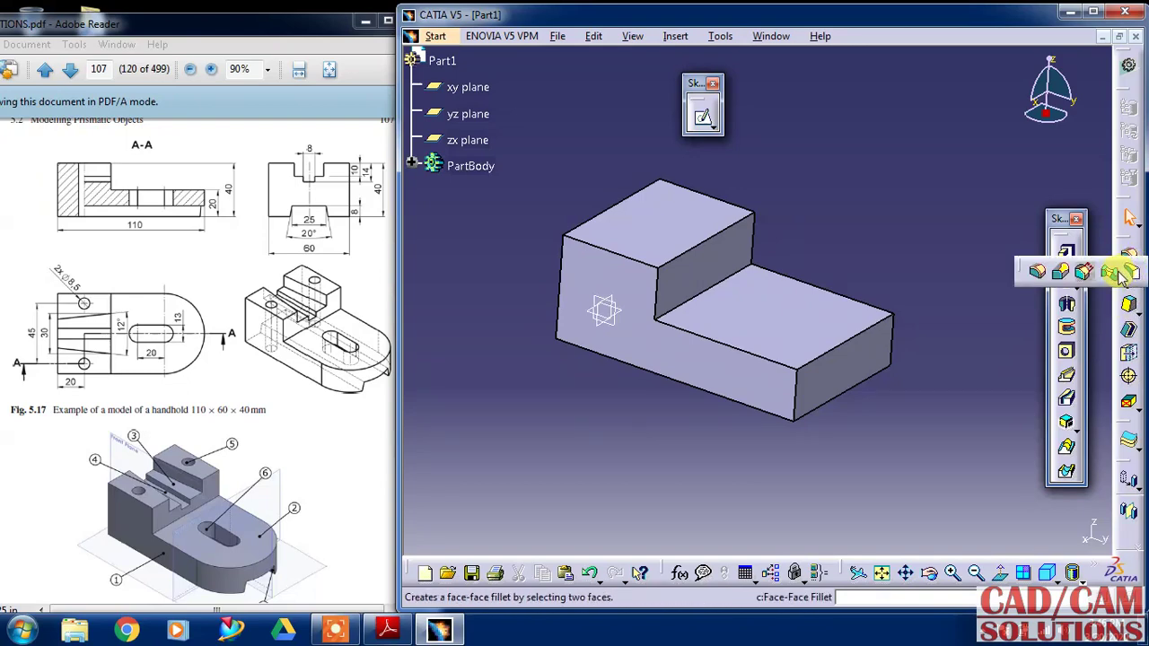
left_click(1134, 273)
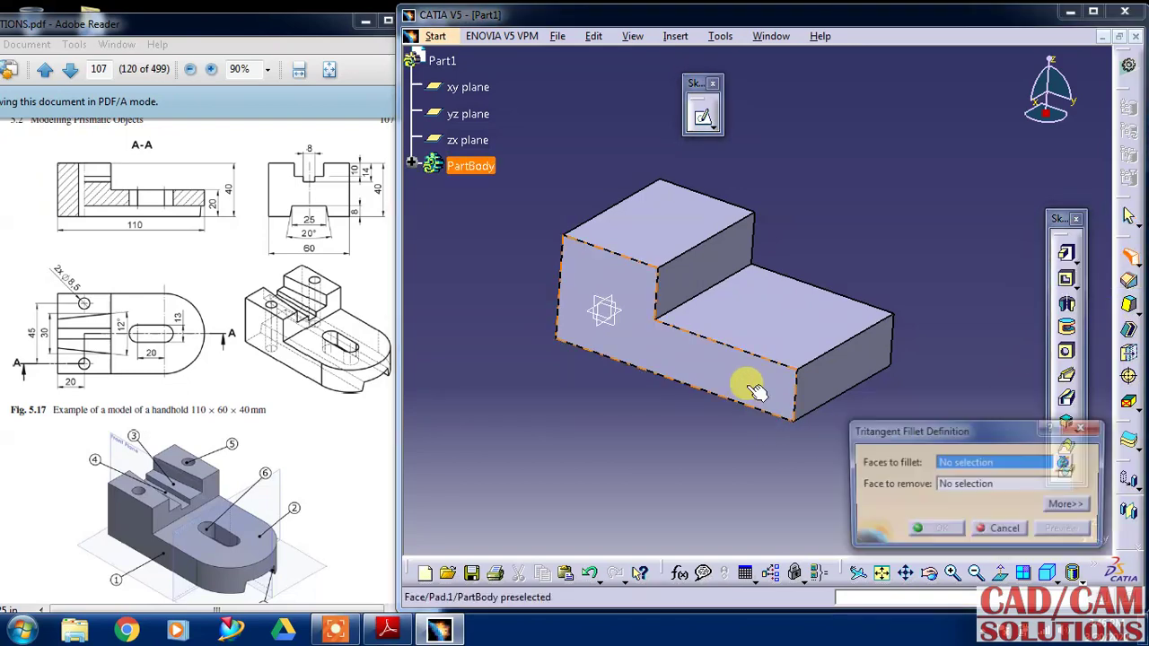
left_click(744, 382)
middle_click_drag(929, 334, 680, 328)
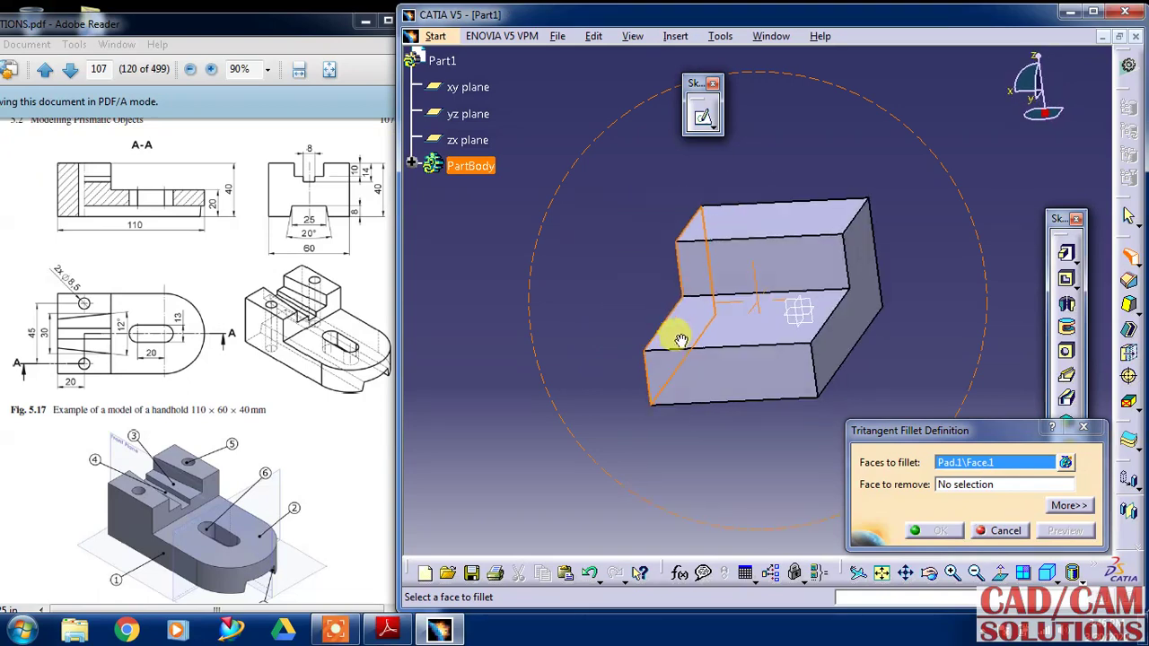
left_click(834, 359)
left_click(724, 370)
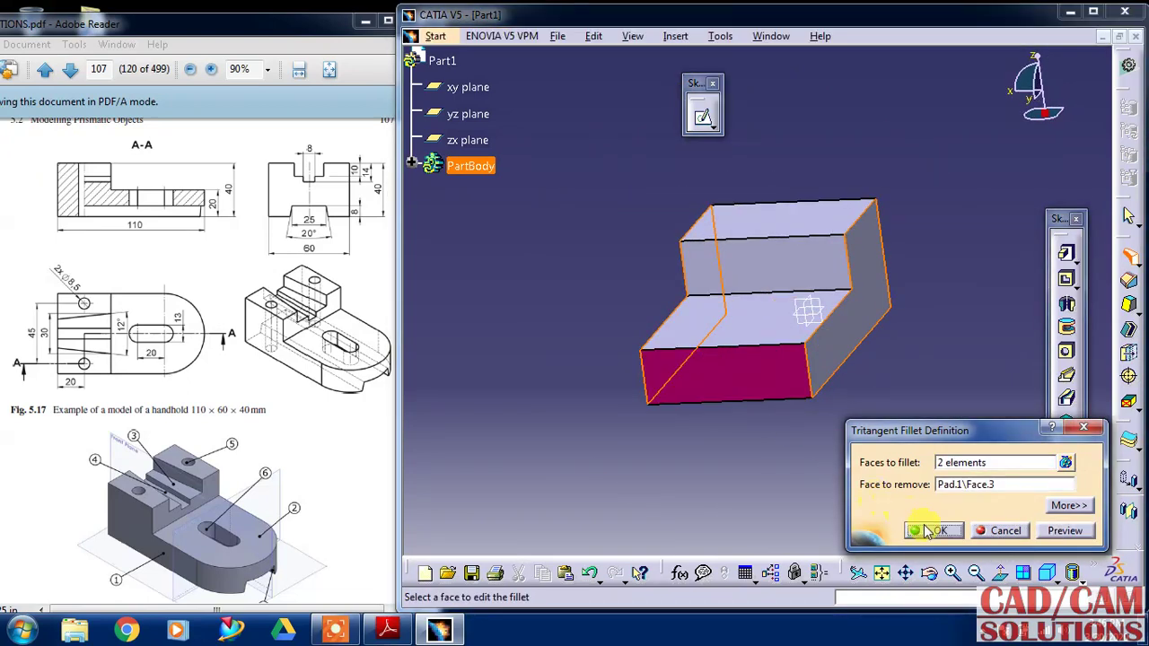
left_click(934, 530)
mouse_move(520, 381)
middle_mouse_down()
mouse_move(536, 346)
mouse_move(616, 359)
middle_mouse_up()
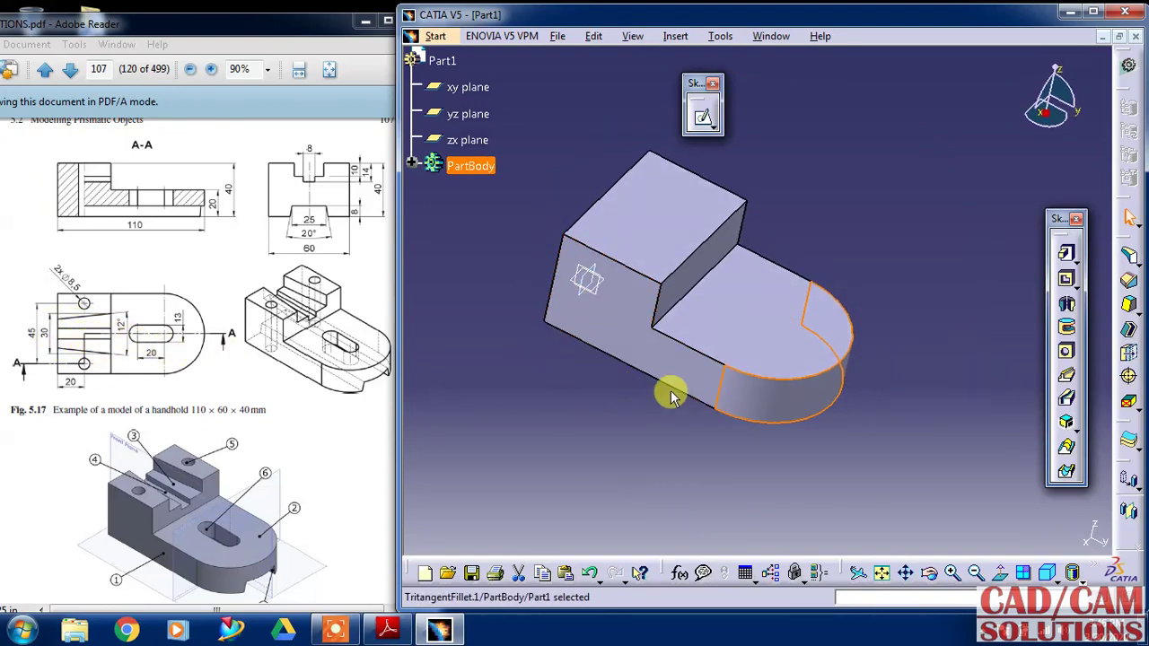
left_click(733, 318)
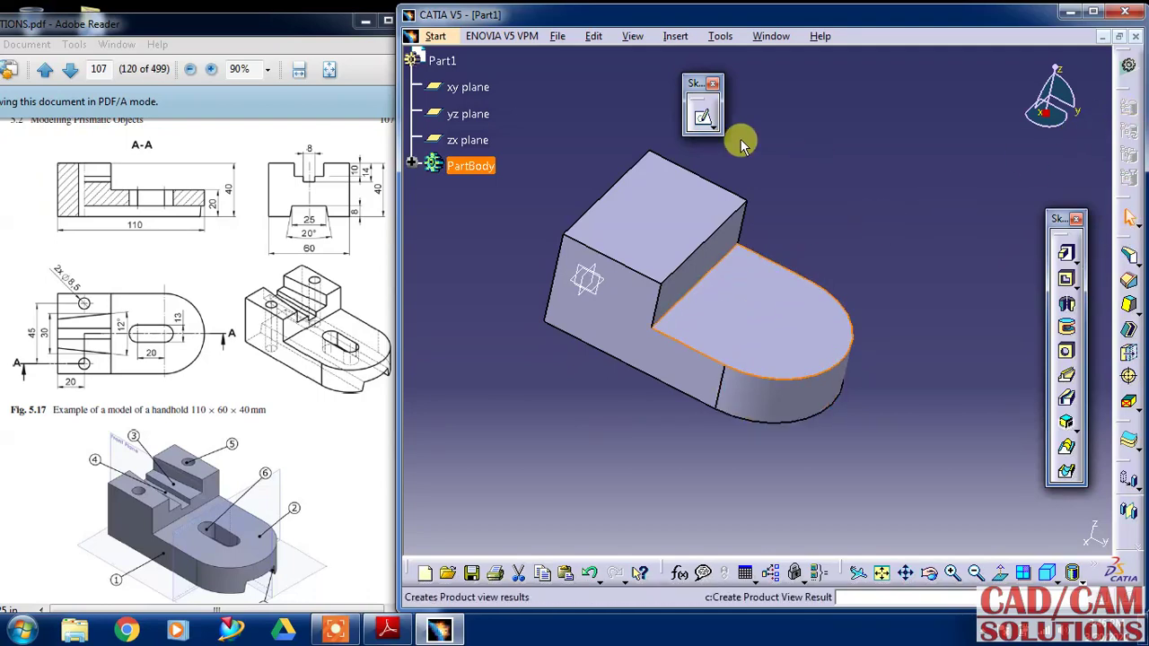
left_click(714, 128)
Draw an elongated hole on the lower top face near the rounded end.
left_click(702, 122)
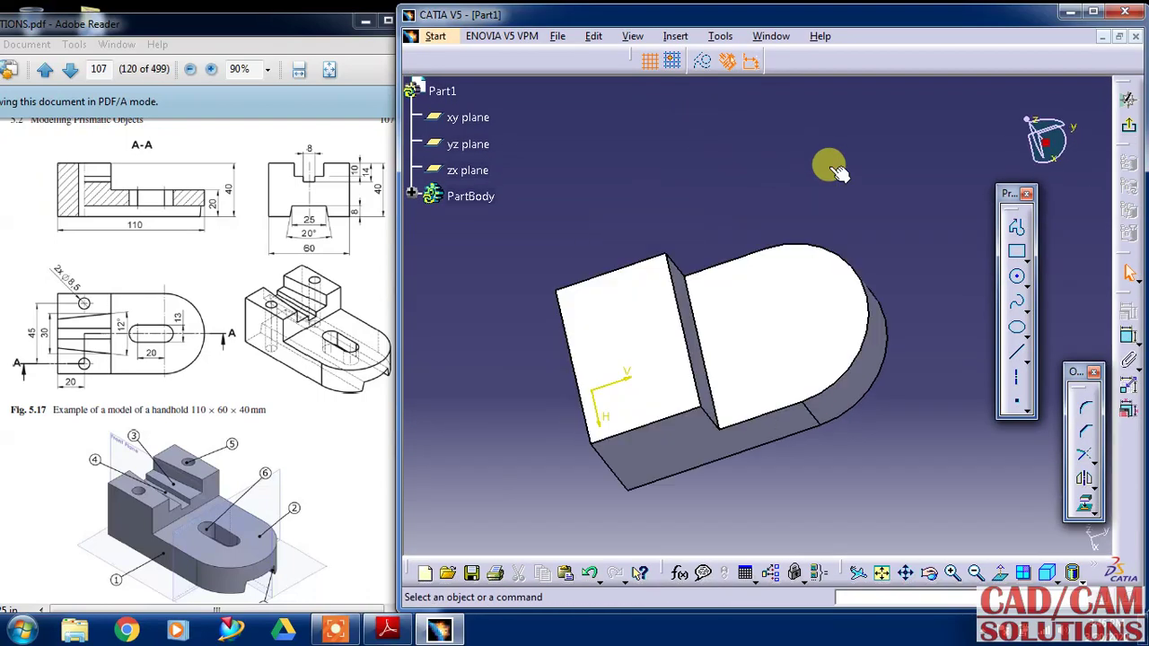
left_click(1026, 259)
left_click(1015, 277)
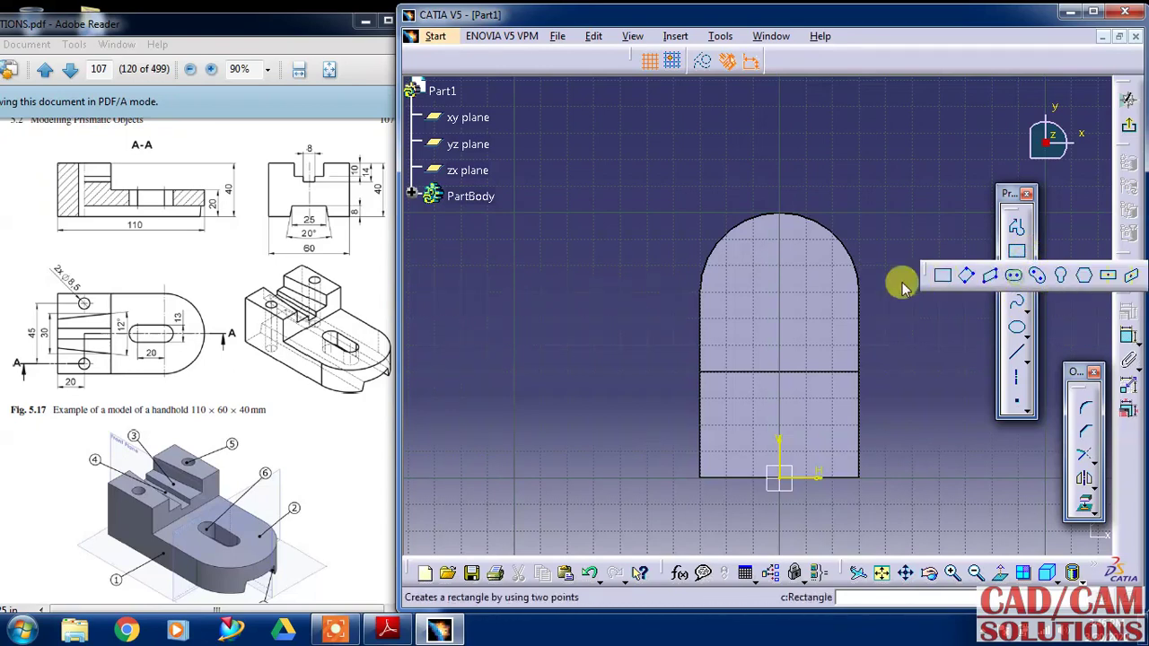
left_click(784, 267)
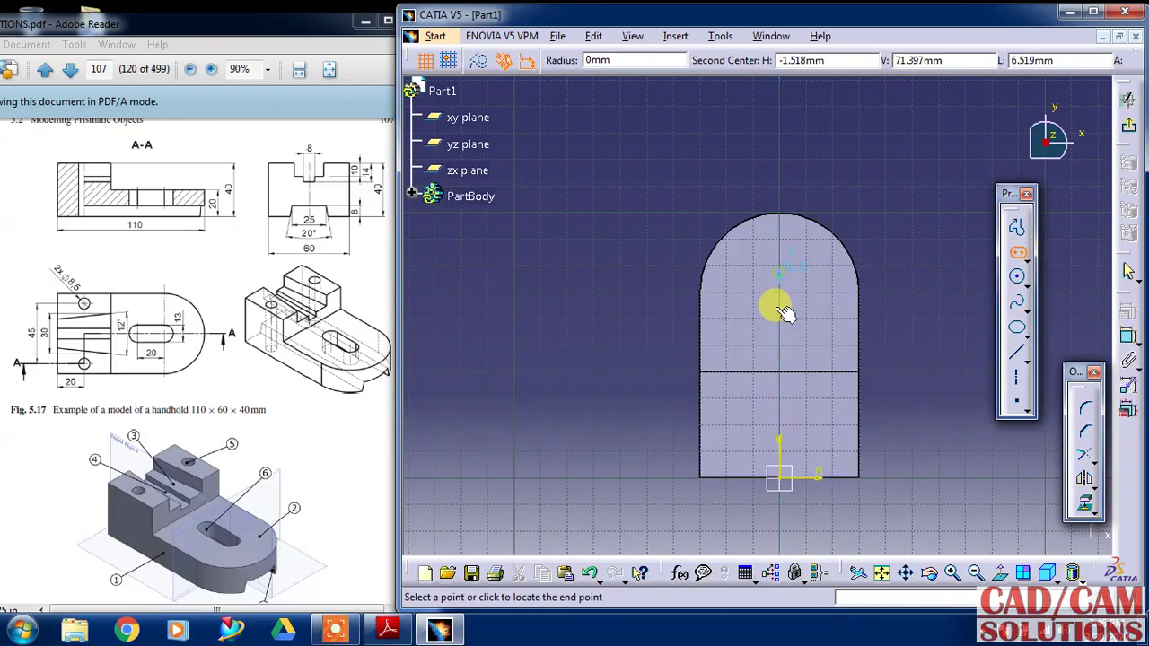
left_click(781, 332)
left_click(810, 320)
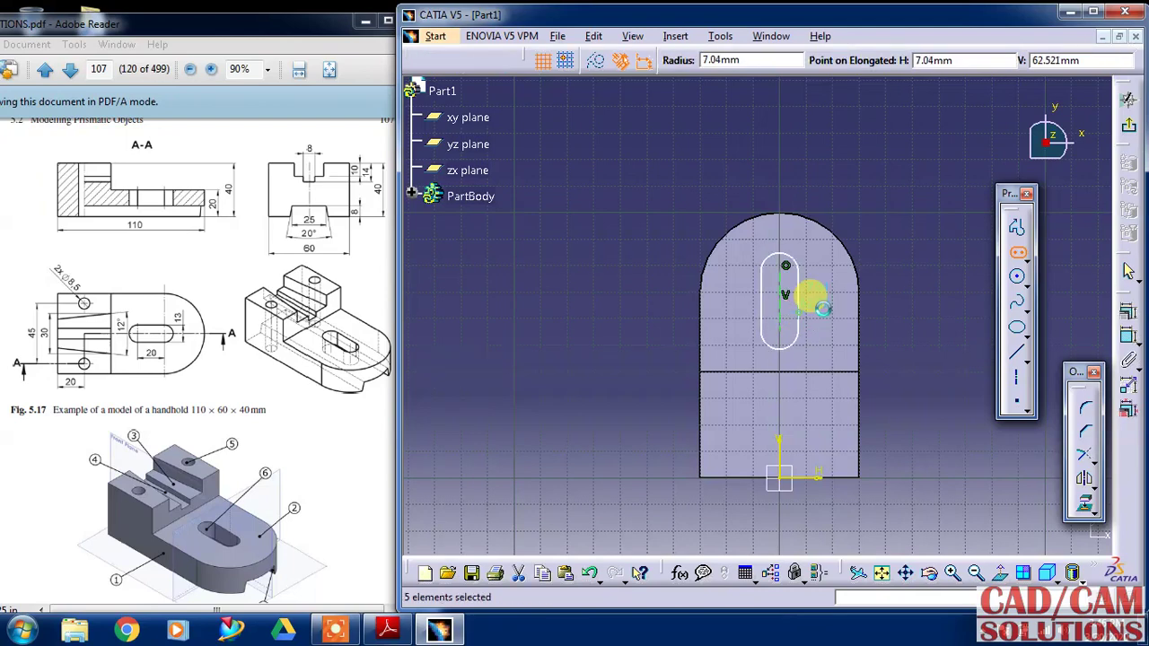
Constrain the slot to a 6.5 end radius and a 20 mm length.
double_click(788, 267)
type("6.5")
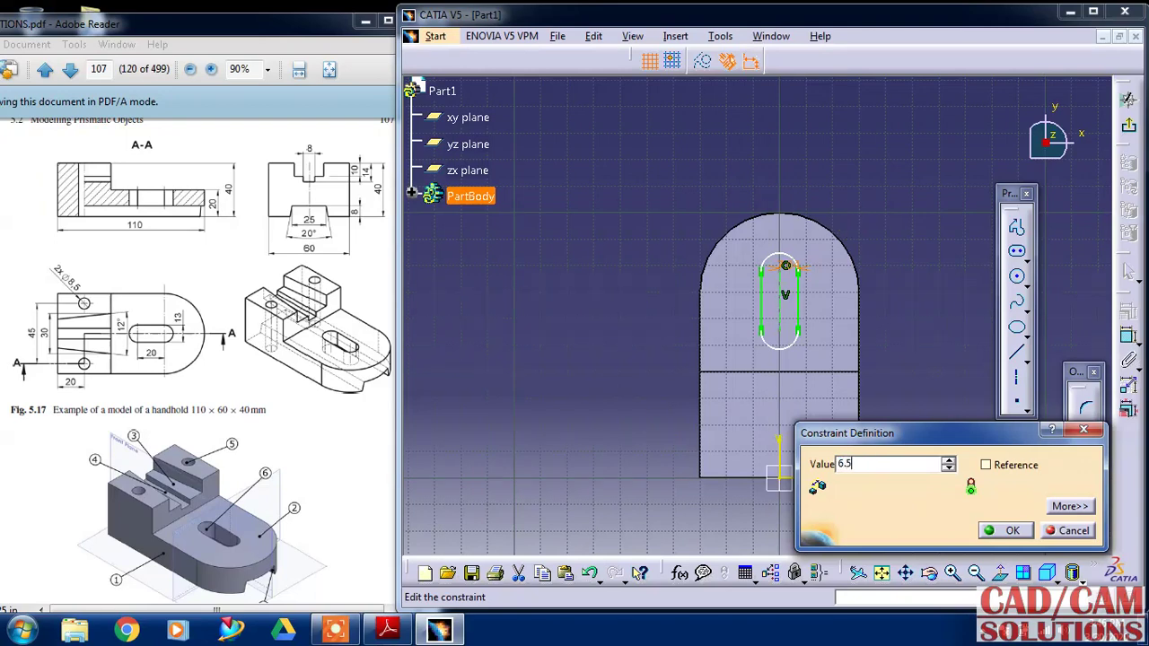
key("Return")
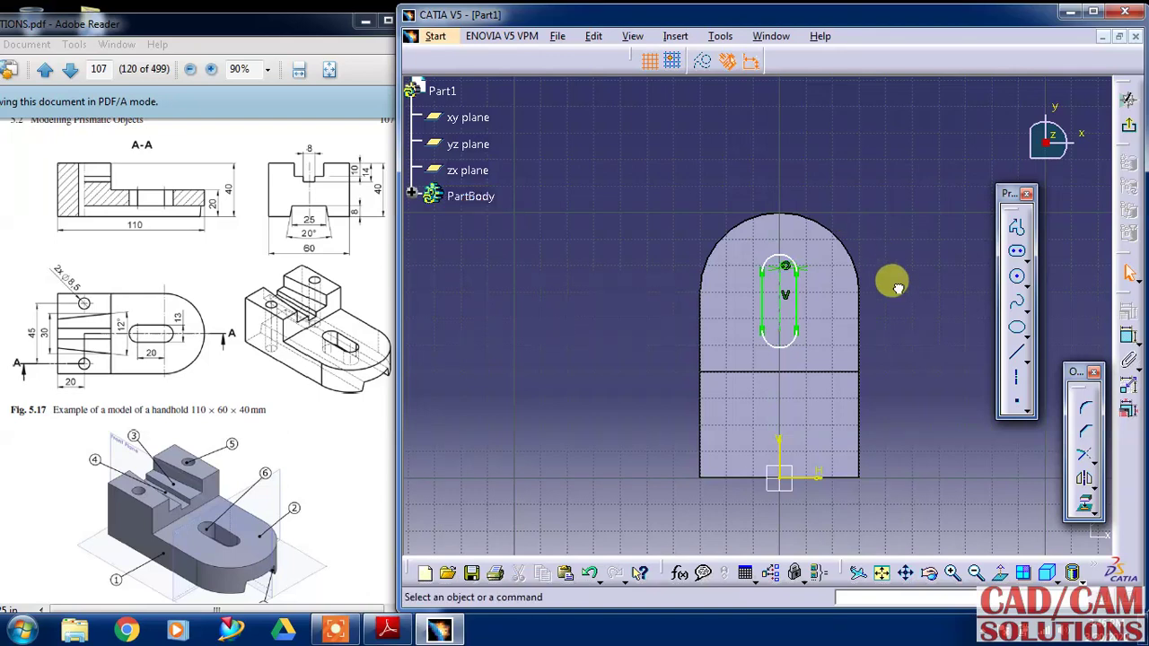
left_click(797, 302)
left_click(912, 310)
double_click(913, 310)
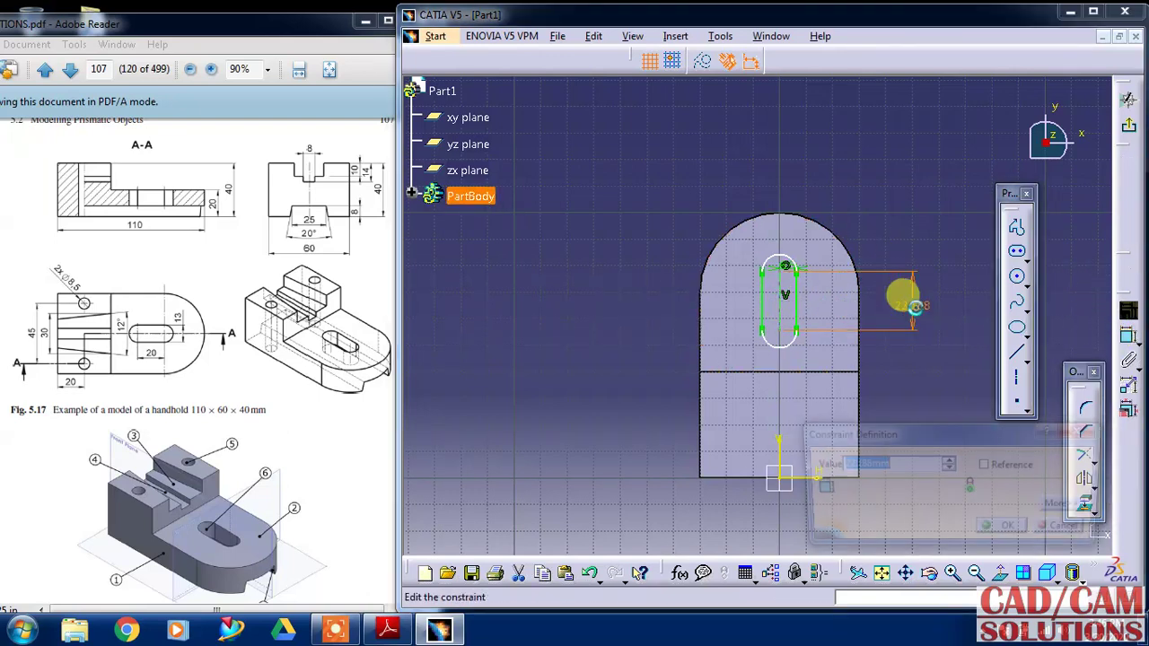
type("20mm")
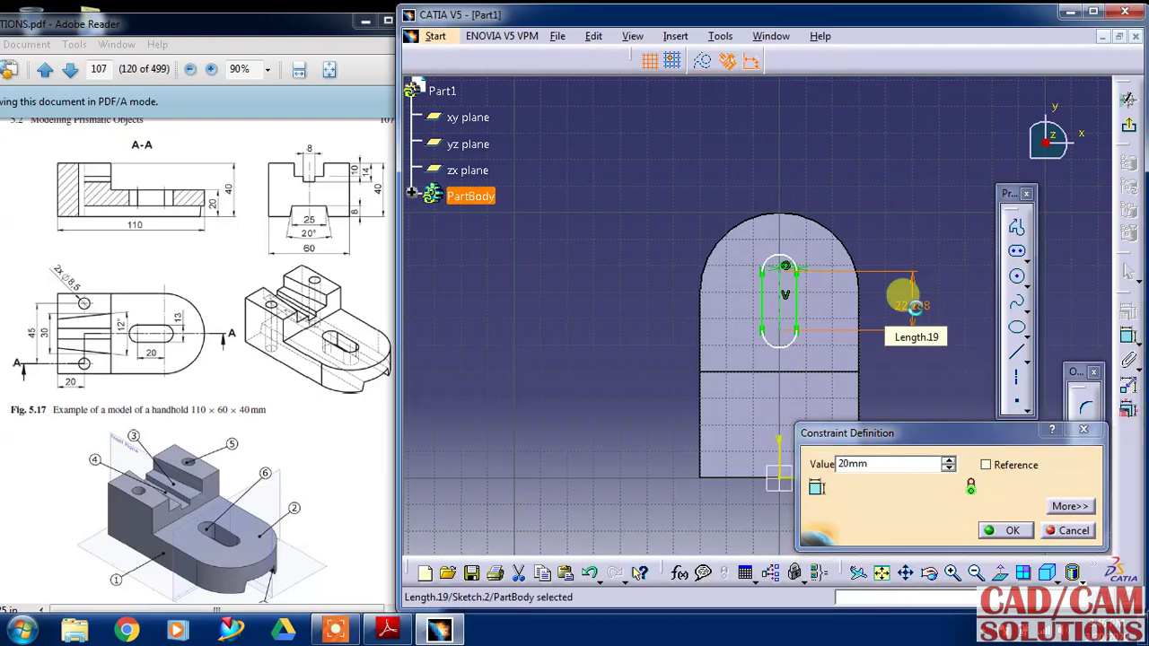
key("Return")
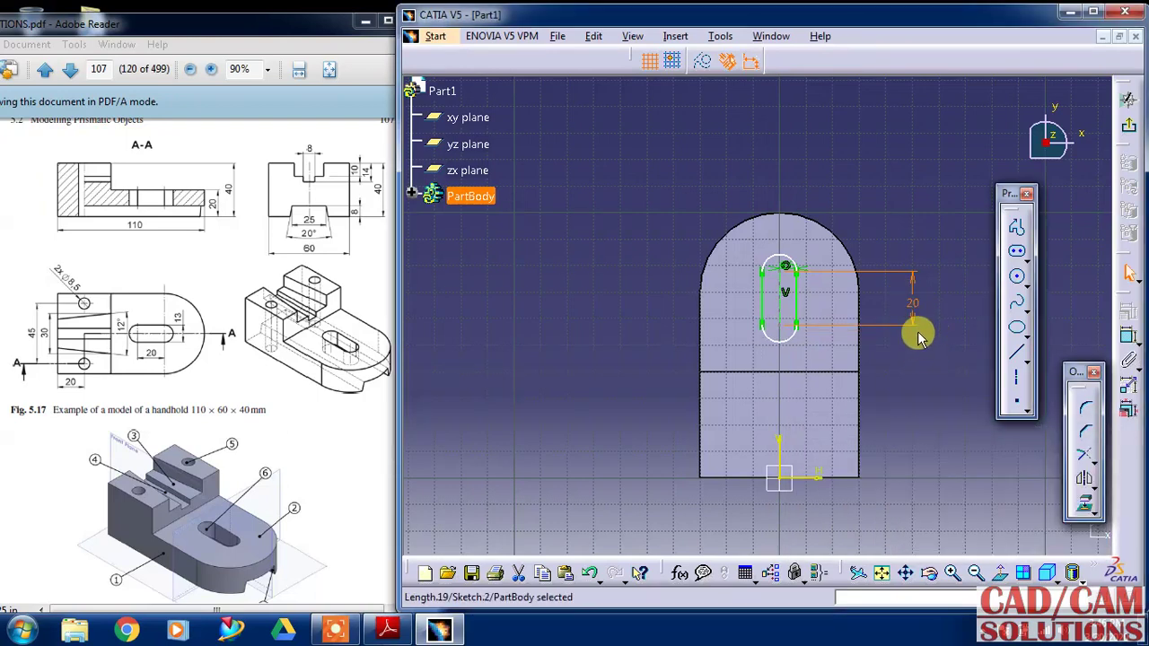
left_click(927, 230)
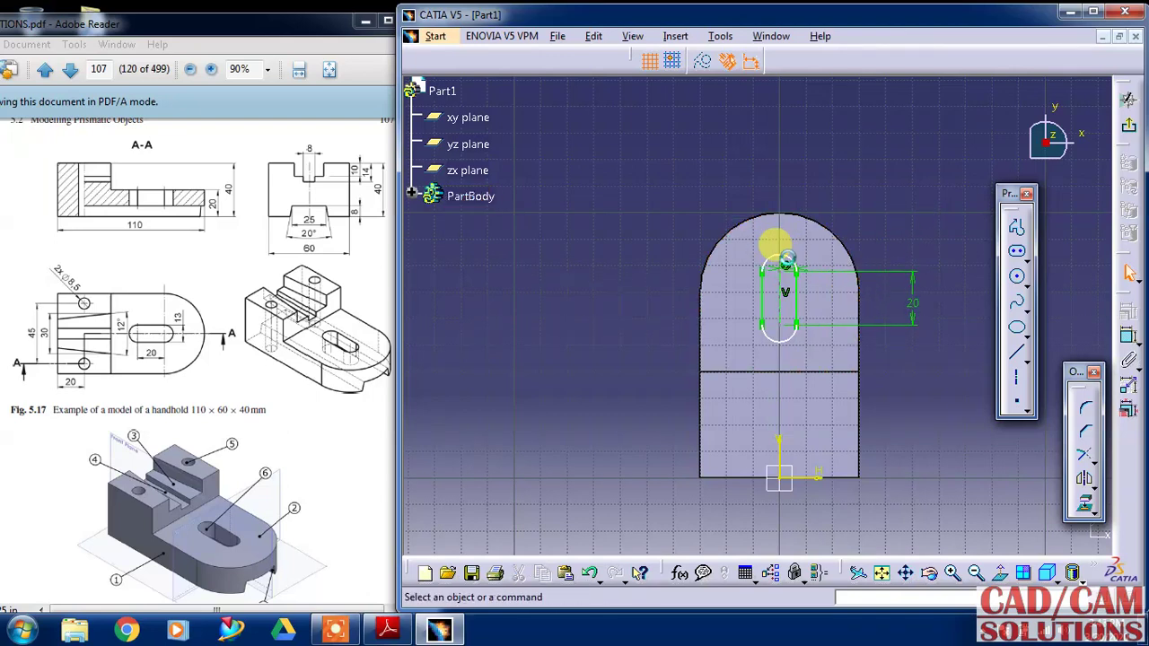
Make the slot arc concentric with the rounded end arc and exit the sketch.
left_click(810, 220)
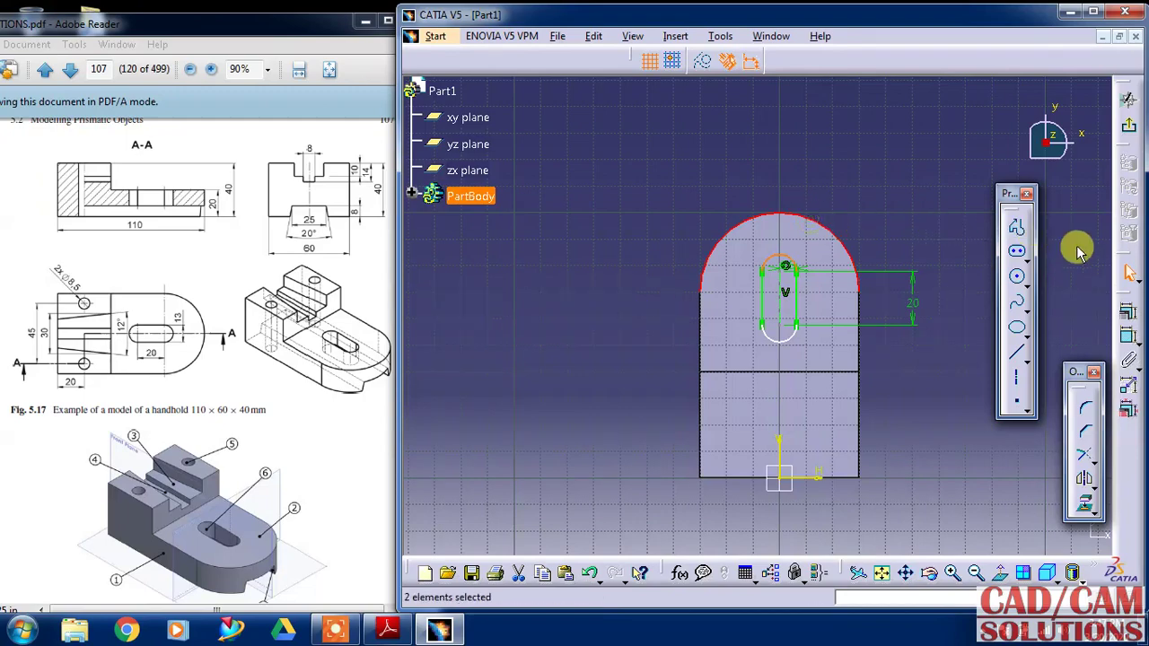
left_click(1128, 310)
left_click(1077, 392)
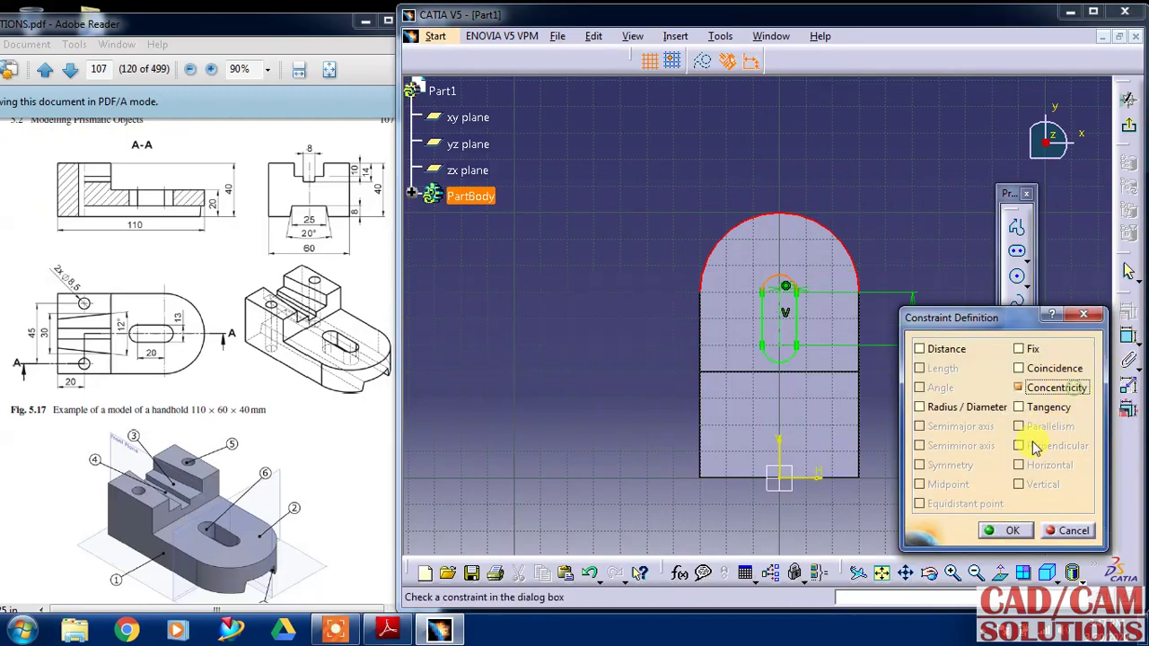
left_click(1006, 530)
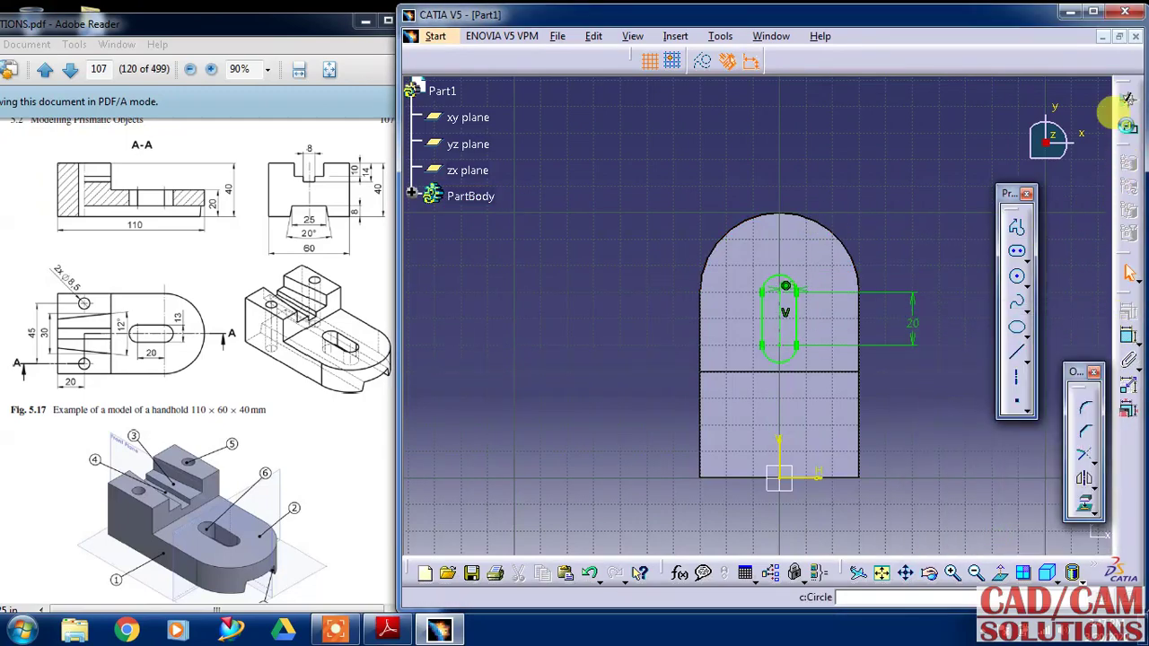
left_click(1127, 101)
Pocket the slot 30 mm deep through the rounded end, then sketch on the vertical step face.
left_click(1065, 285)
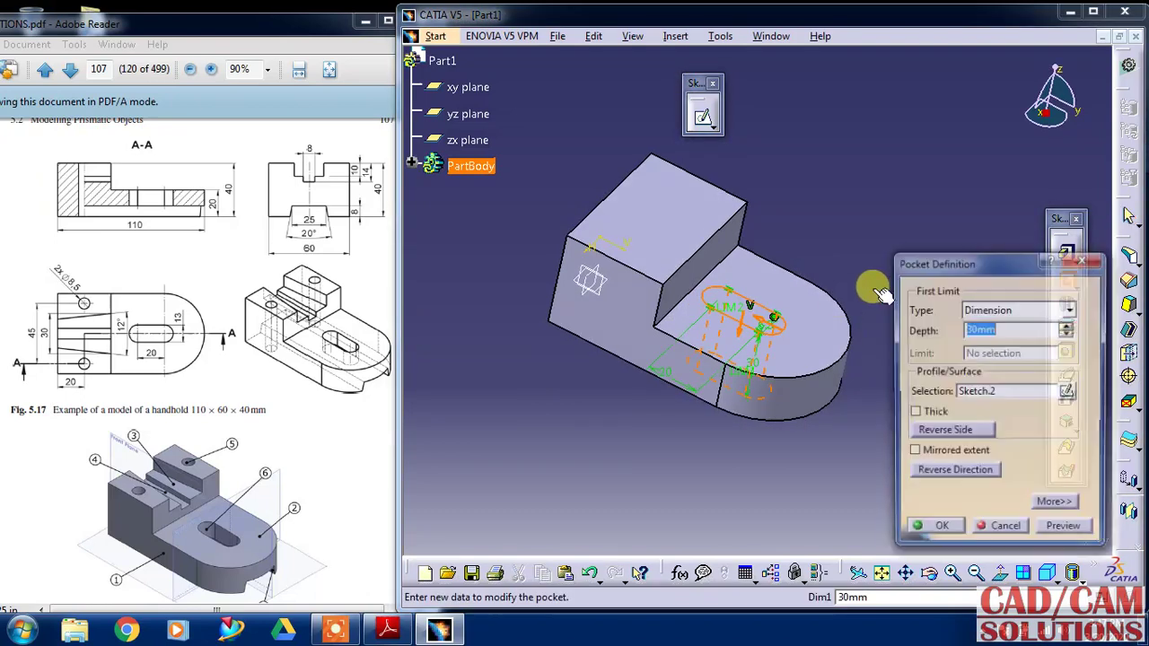
left_click(938, 533)
mouse_move(700, 490)
middle_mouse_down()
mouse_move(632, 323)
mouse_move(692, 423)
mouse_move(659, 377)
mouse_move(769, 393)
mouse_move(448, 398)
middle_mouse_up()
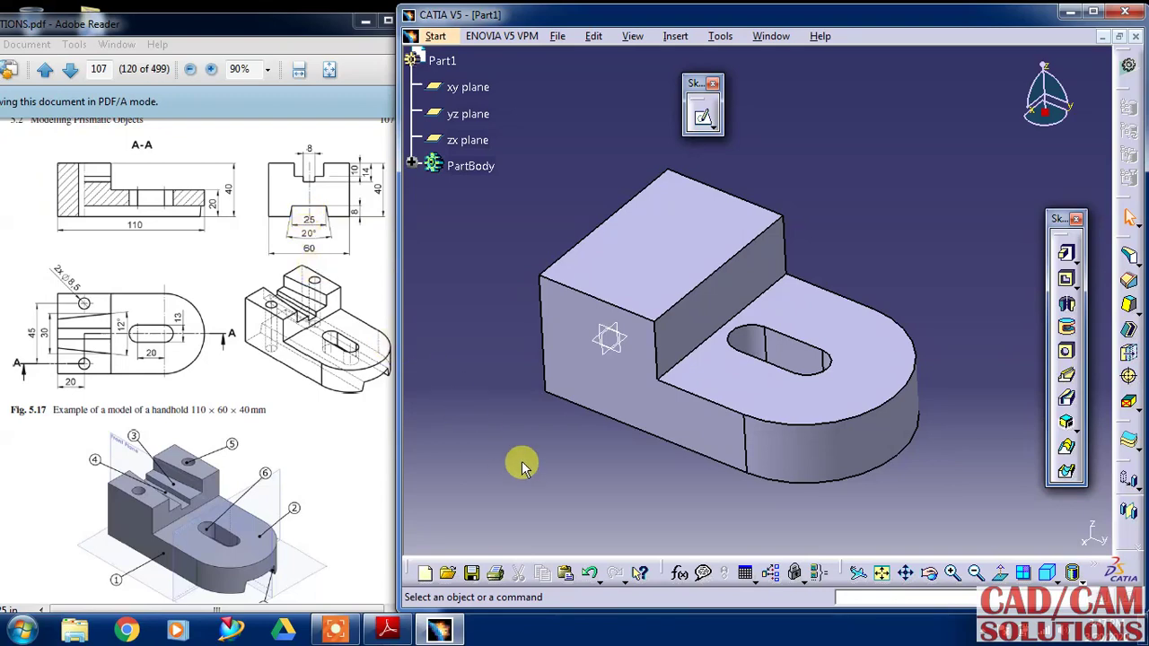
left_click(724, 289)
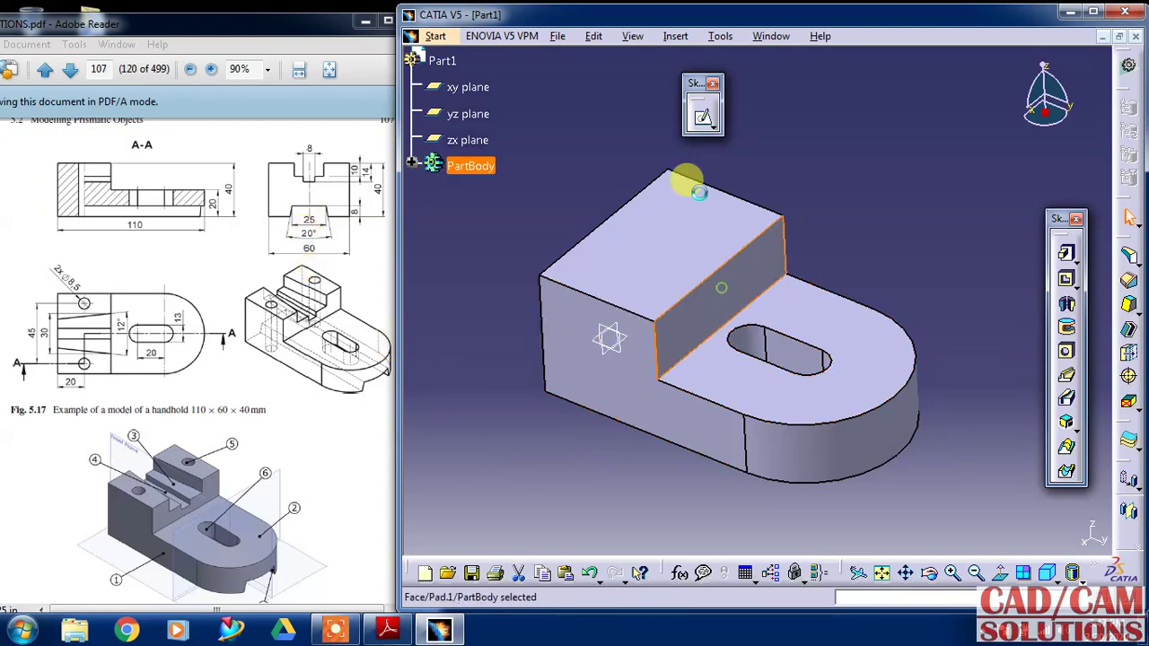
left_click(703, 117)
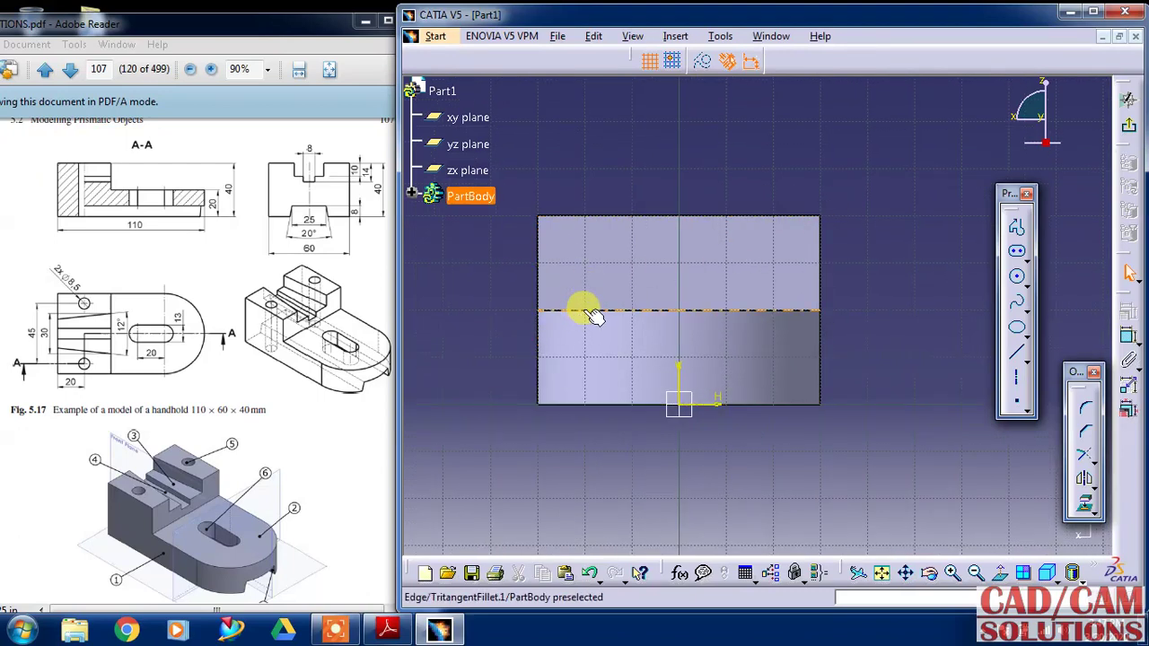
Project the horizontal edge across the step face into the sketch as a reference line.
left_click(595, 314)
left_click(1085, 502)
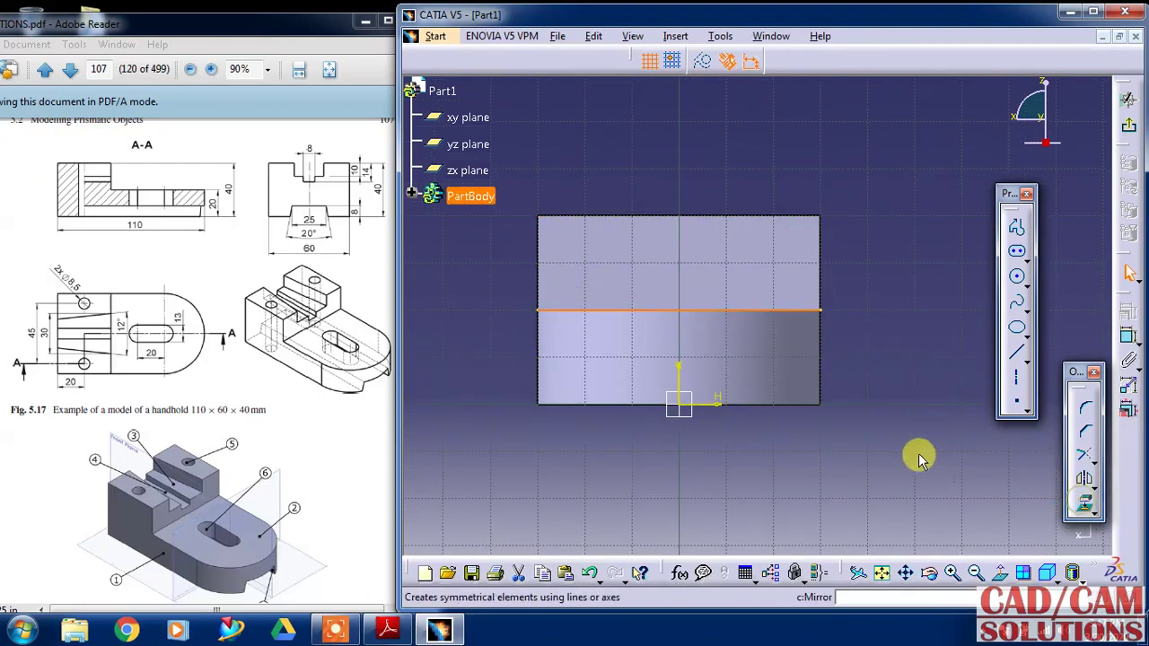
left_click(920, 460)
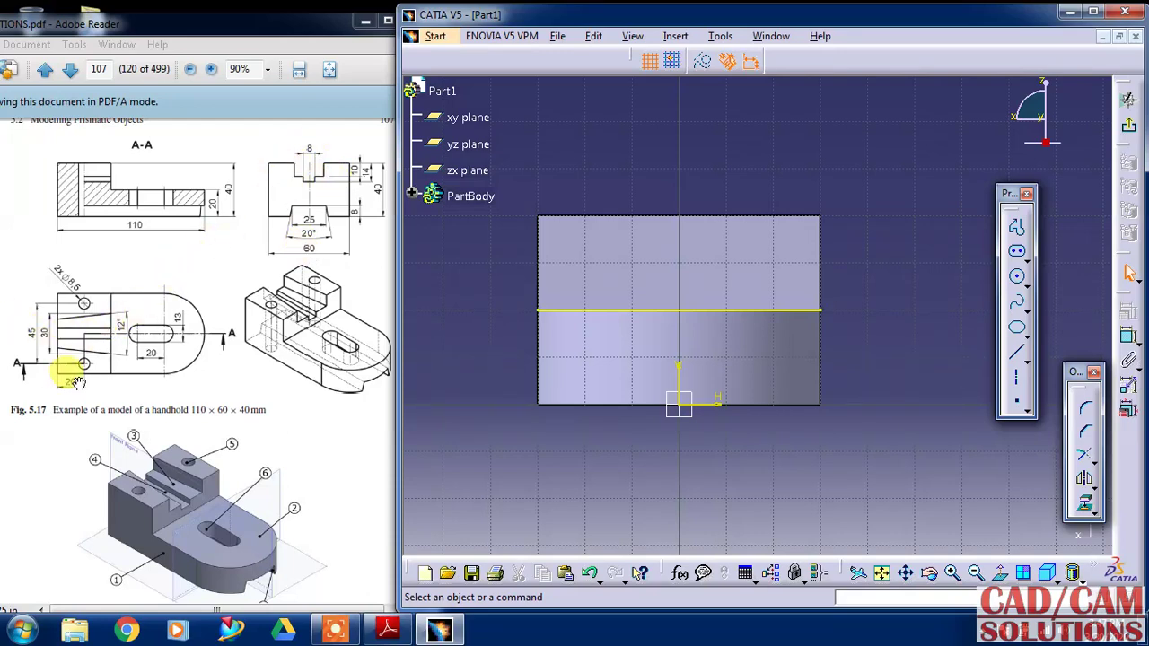
Draw a stepped profile from the middle line, short leftward, then up past the top edge.
left_click(1018, 232)
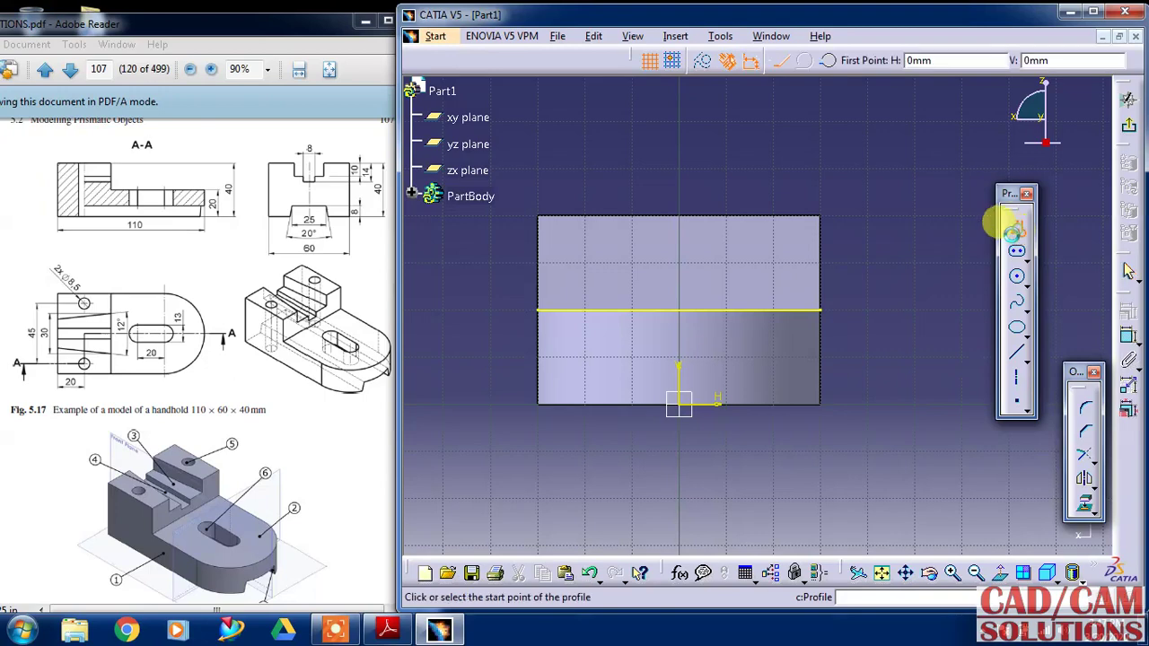
left_click(656, 310)
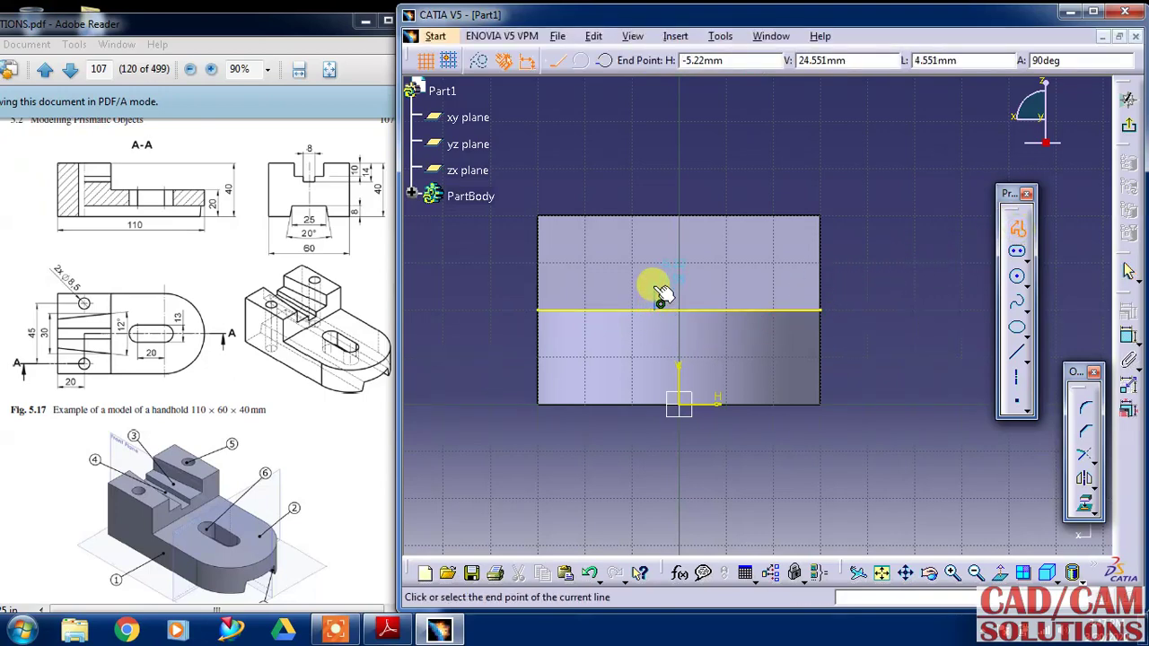
left_click(626, 289)
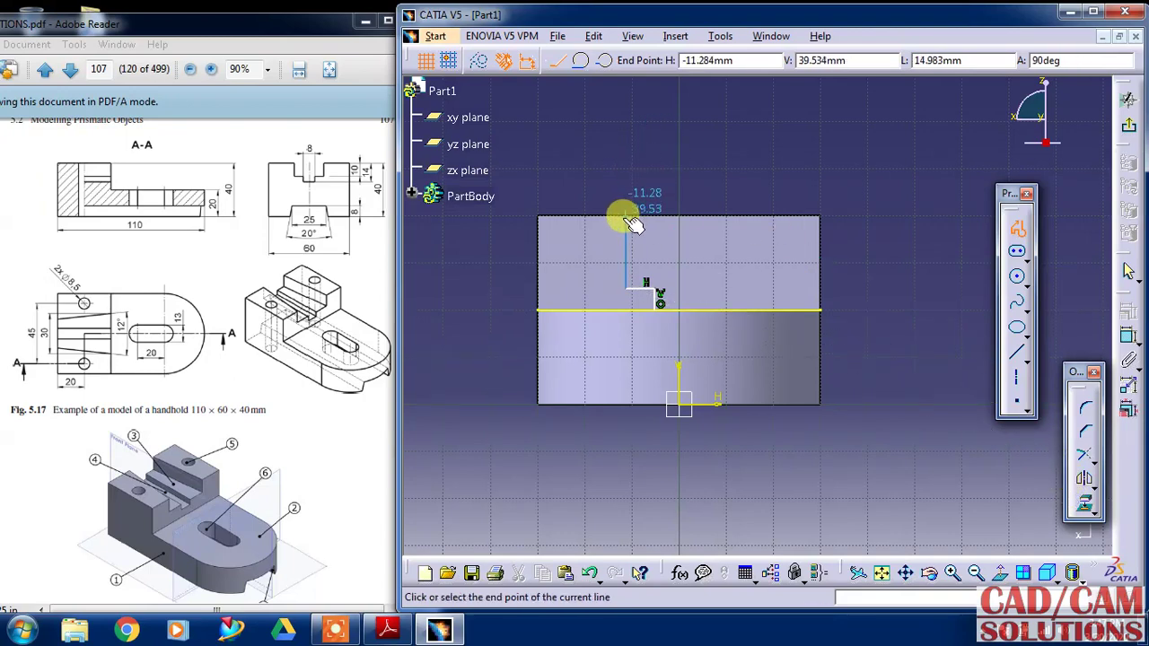
left_click(626, 191)
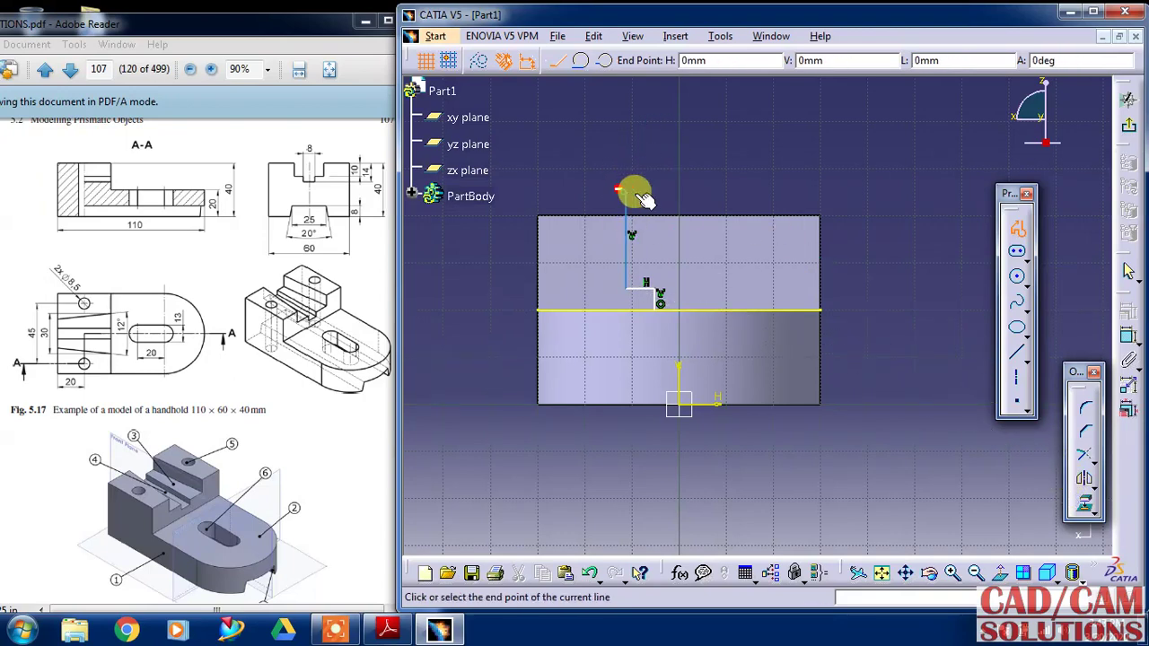
left_click(1020, 230)
Project the part's top edge and quick-trim the line stub above it.
left_click(1084, 507)
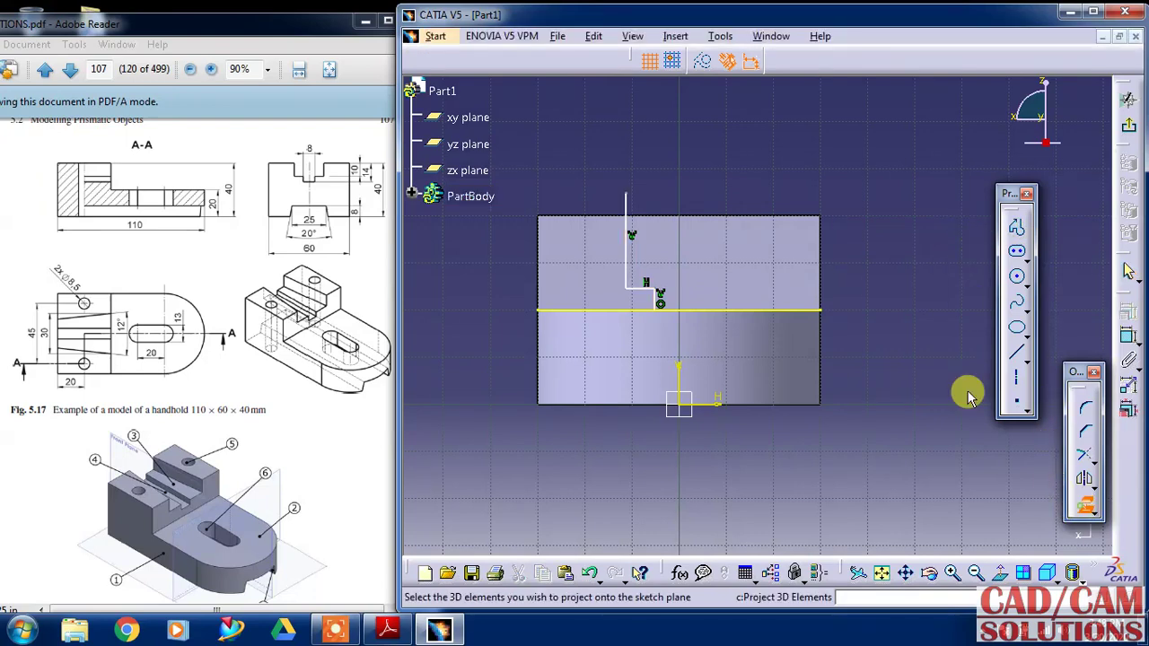
left_click(703, 215)
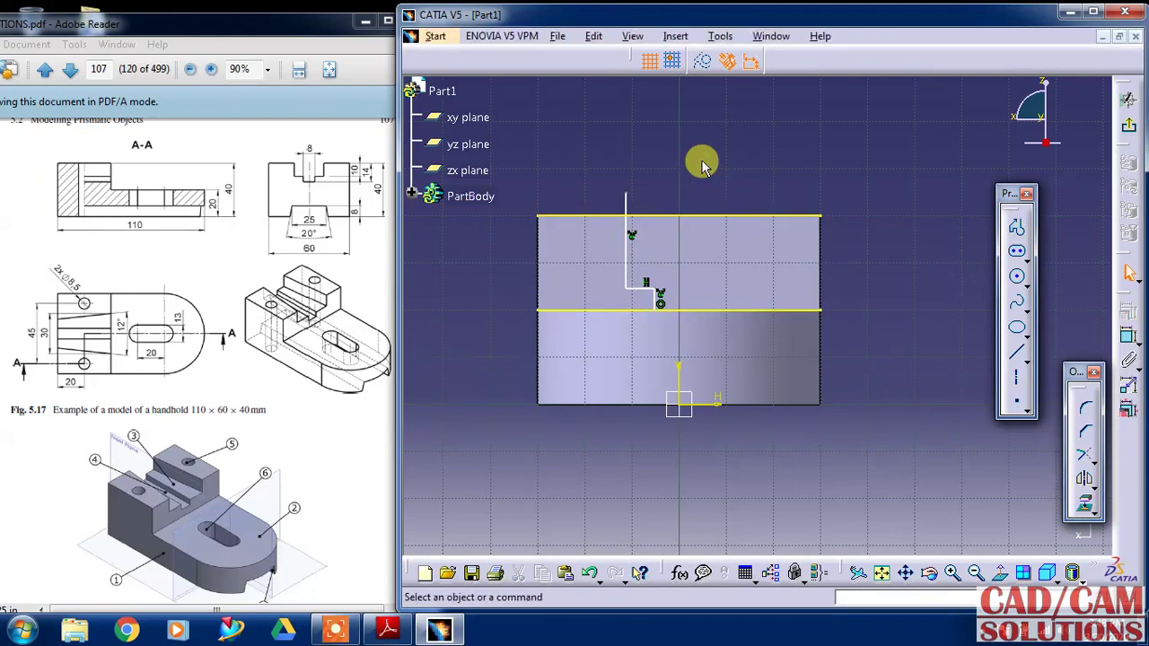
left_click(1093, 458)
left_click(1086, 476)
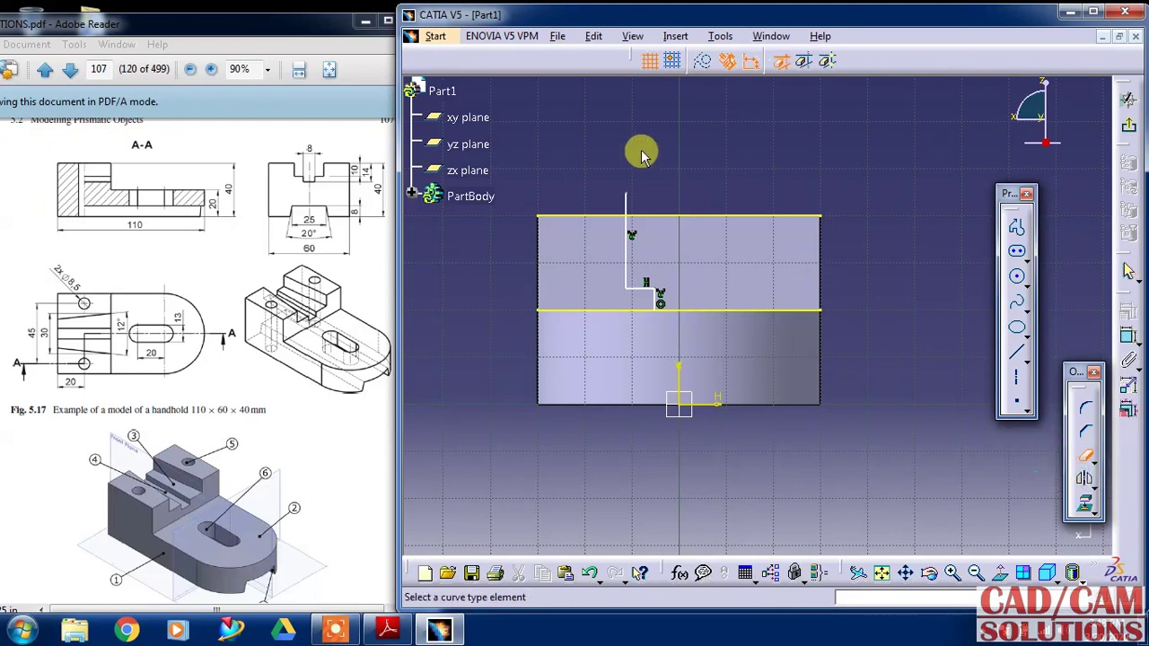
left_click(625, 202)
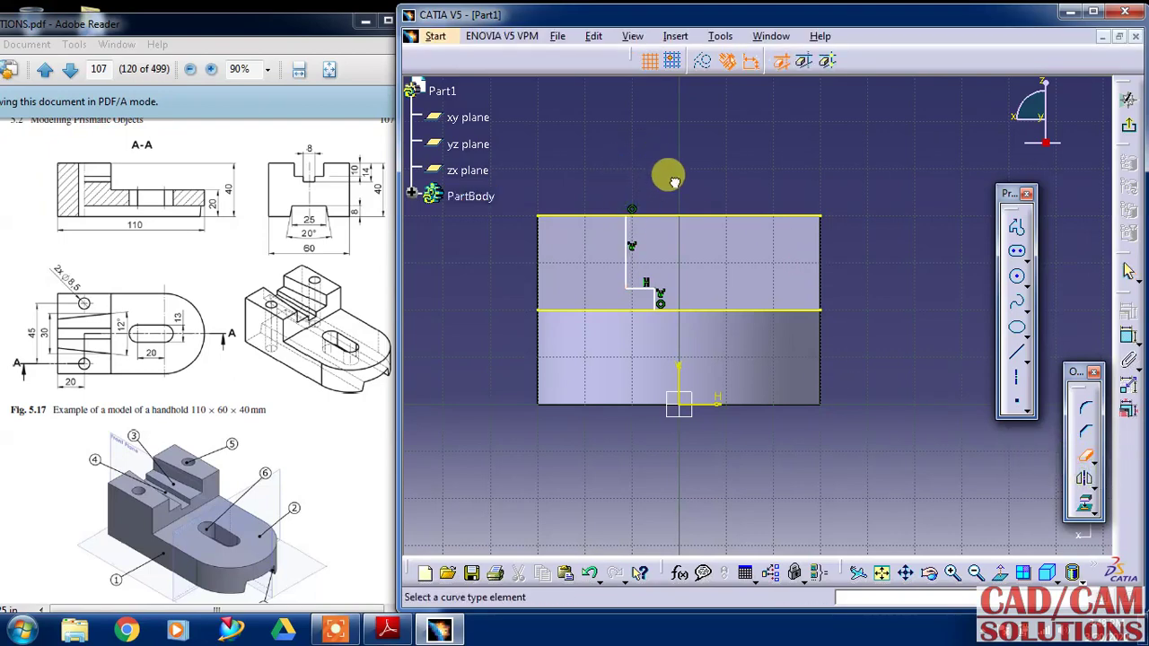
Dimension the line's start point 4 mm from the vertical axis and the short step 4 mm long.
left_click(1129, 336)
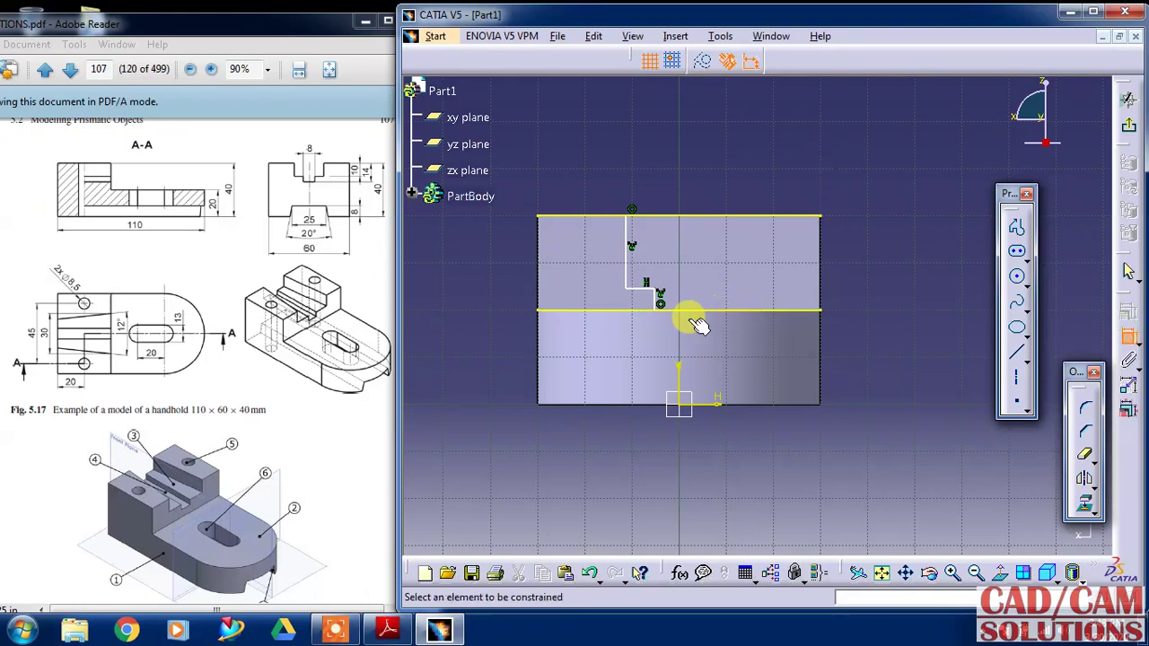
left_click(679, 373)
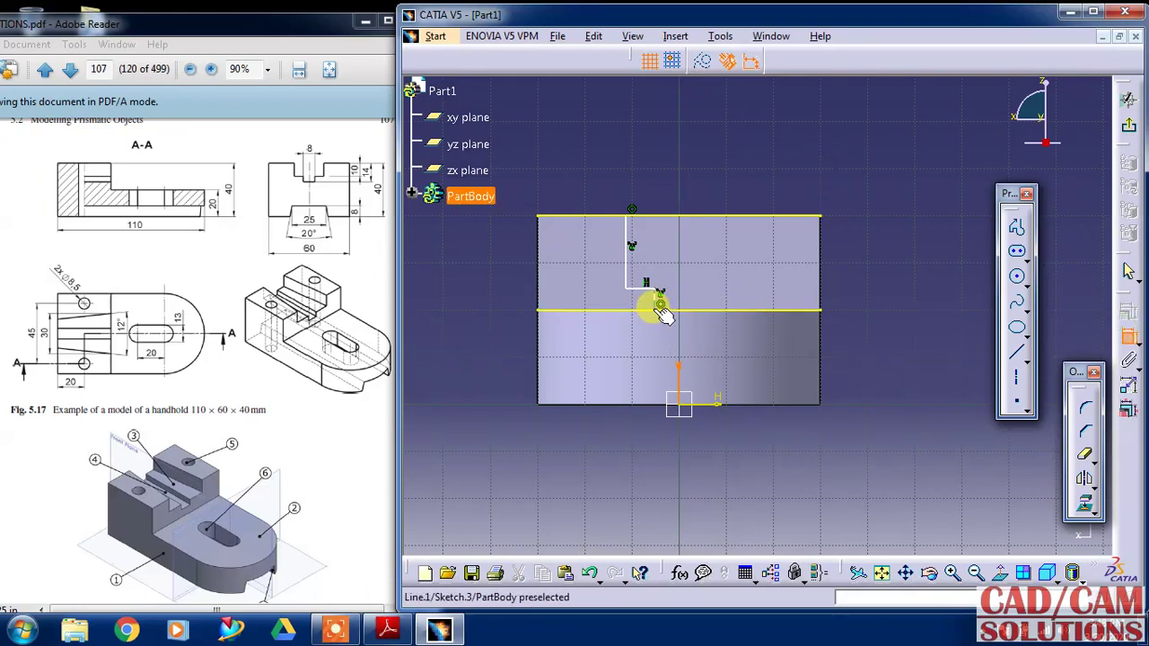
left_click(660, 305)
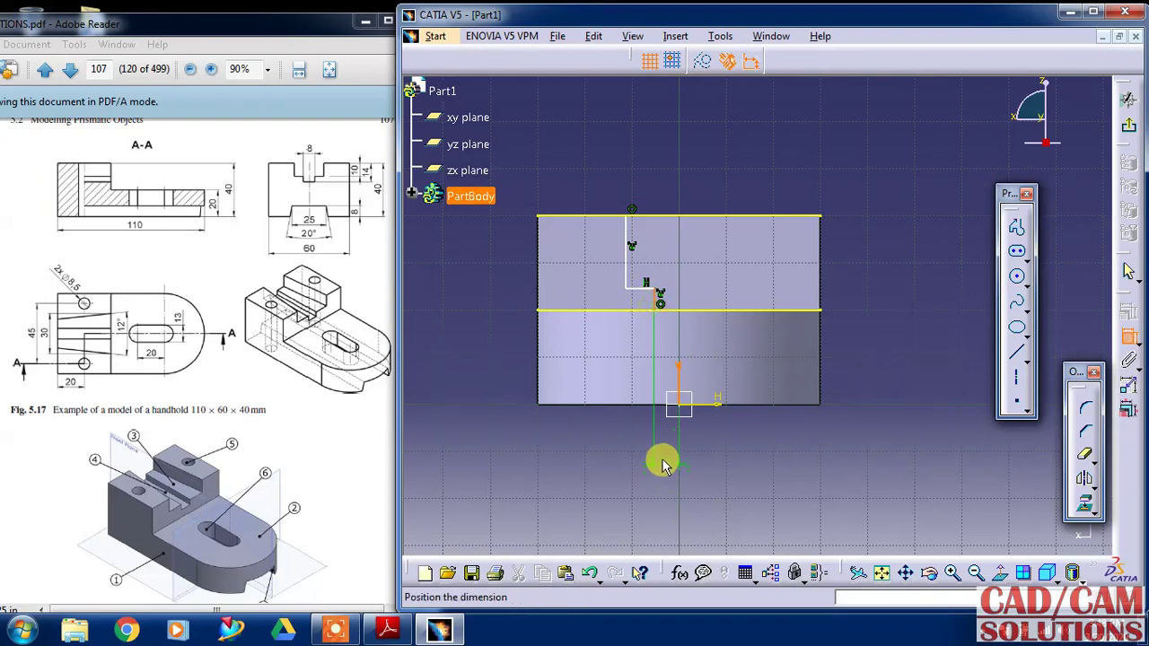
left_click(662, 458)
double_click(664, 453)
type("4")
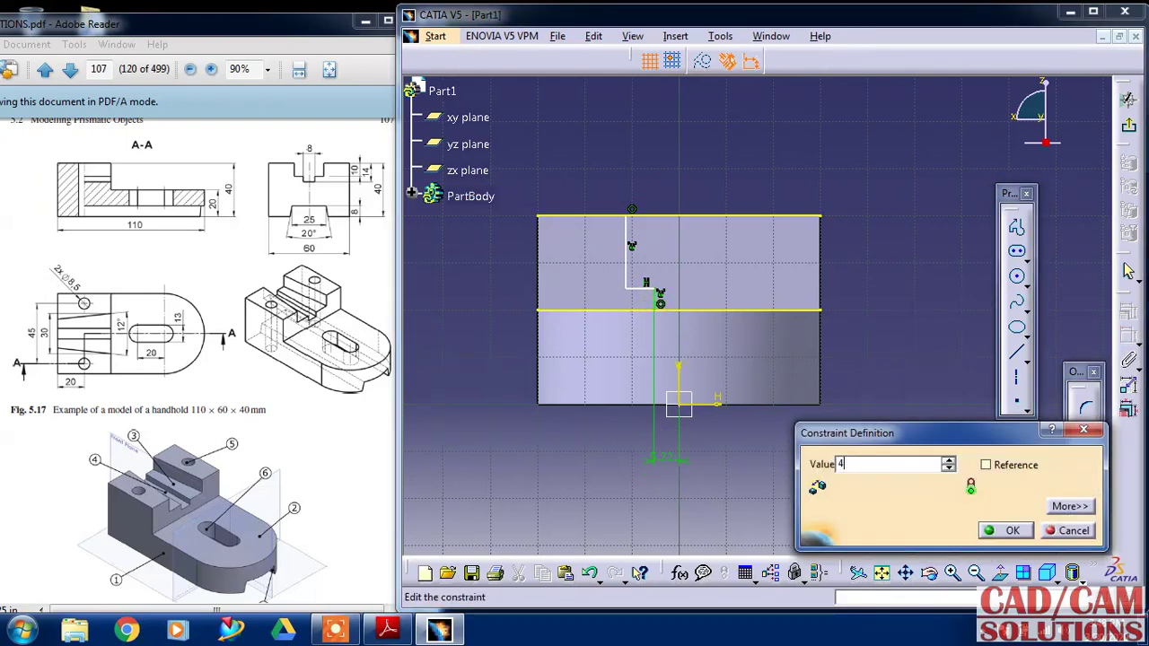
key("Return")
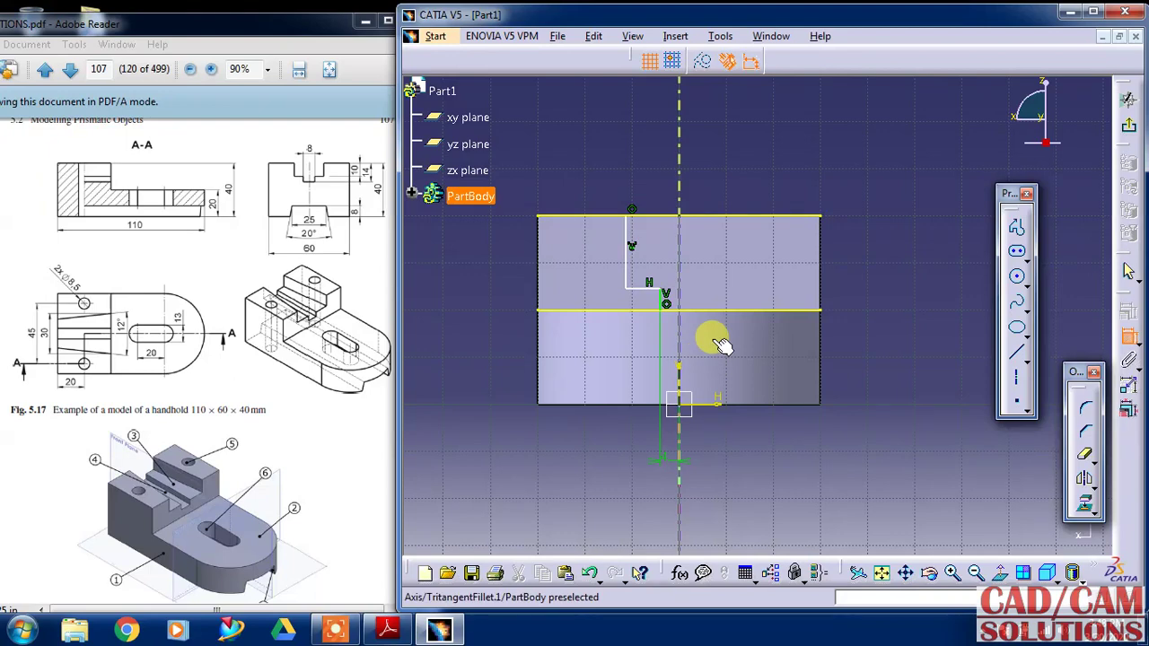
left_click(662, 294)
left_click(508, 294)
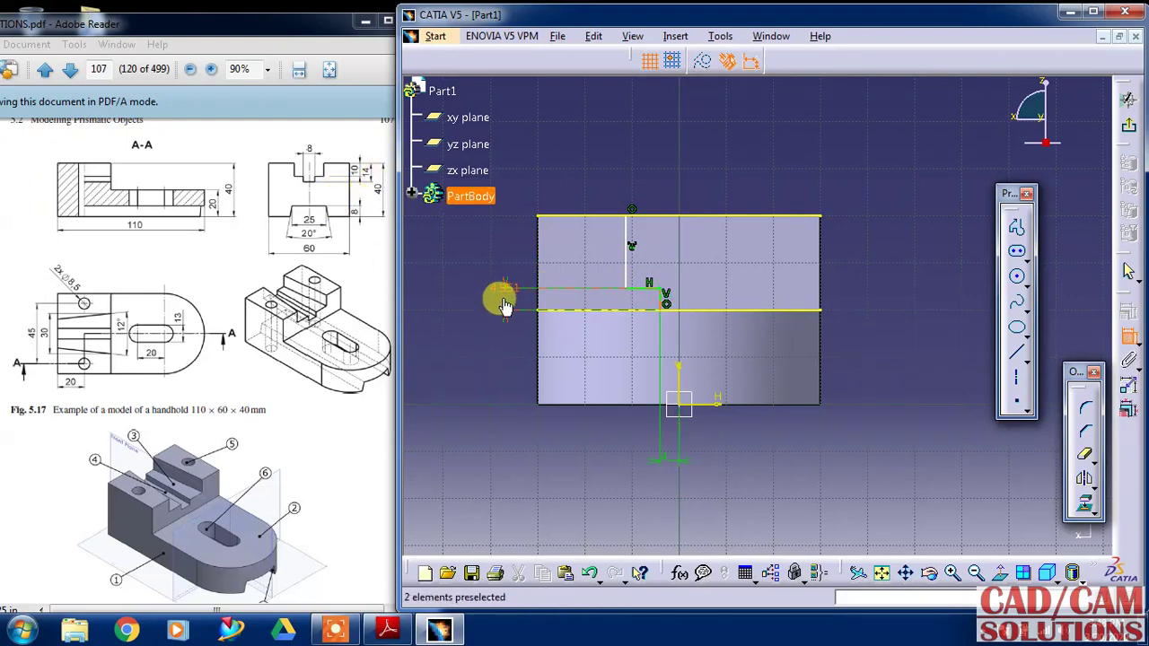
double_click(503, 301)
type("4")
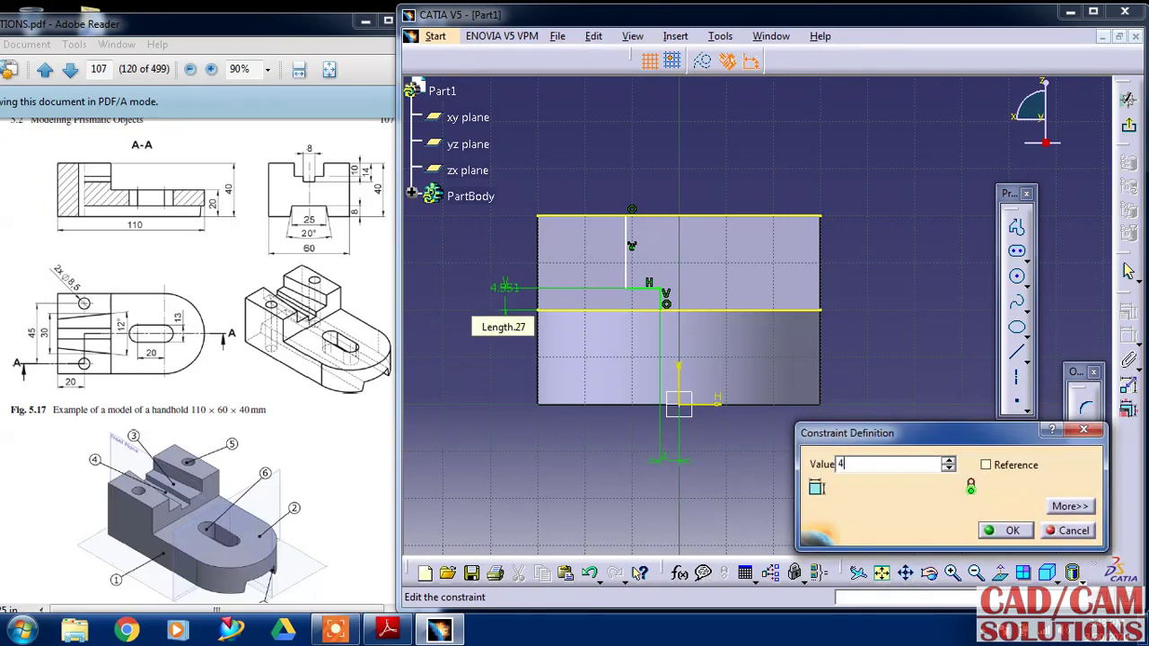
key("Return")
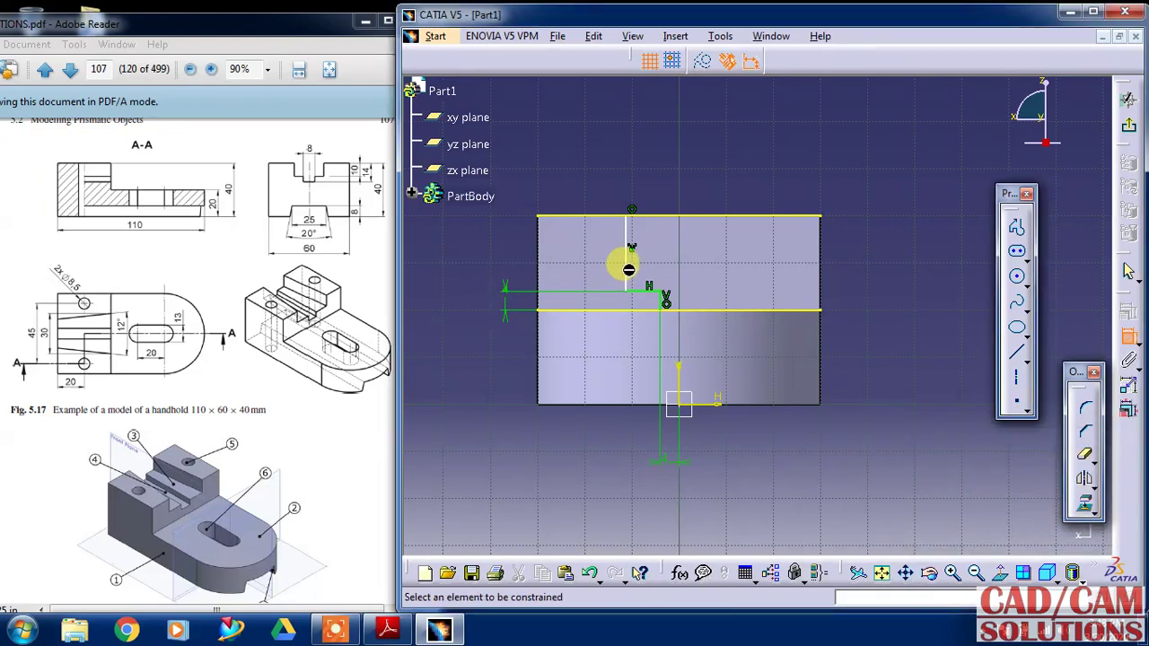
Set the vertical groove line depth to 10 mm, deleting a misplaced dimension.
left_click(624, 260)
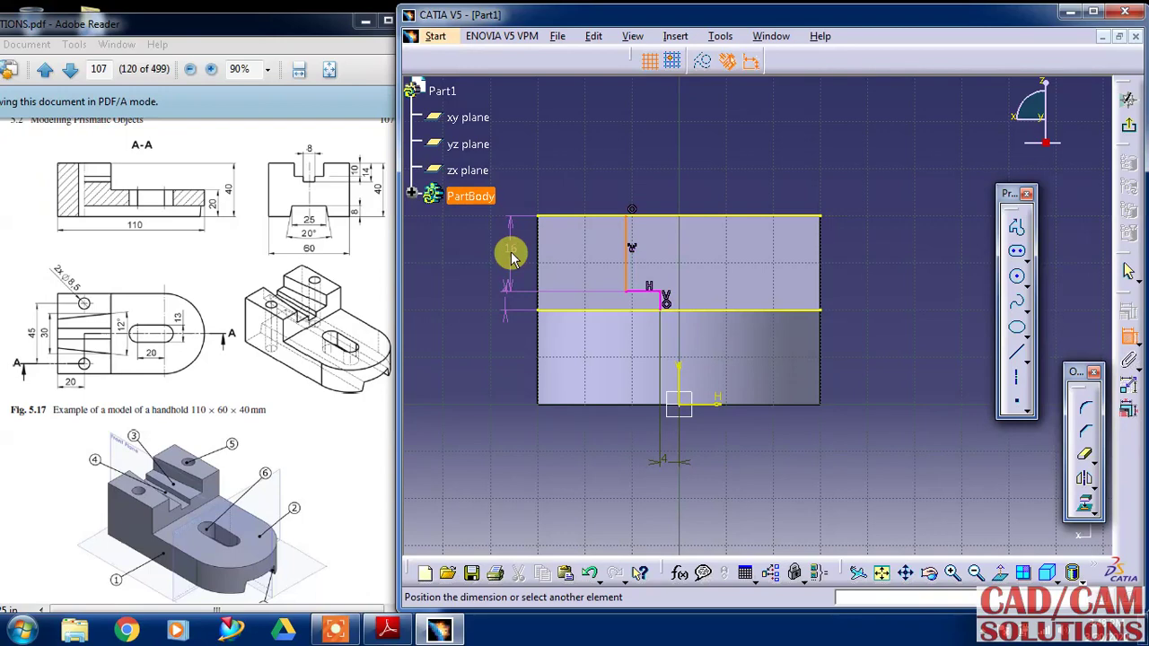
left_click(509, 254)
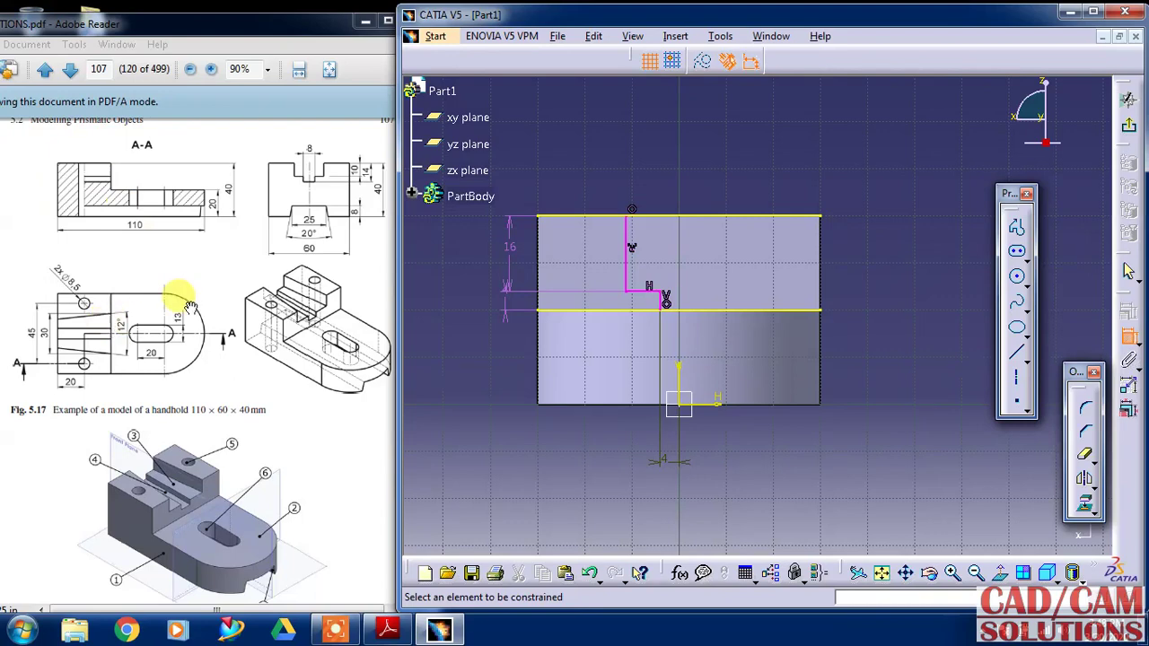
left_click(1129, 336)
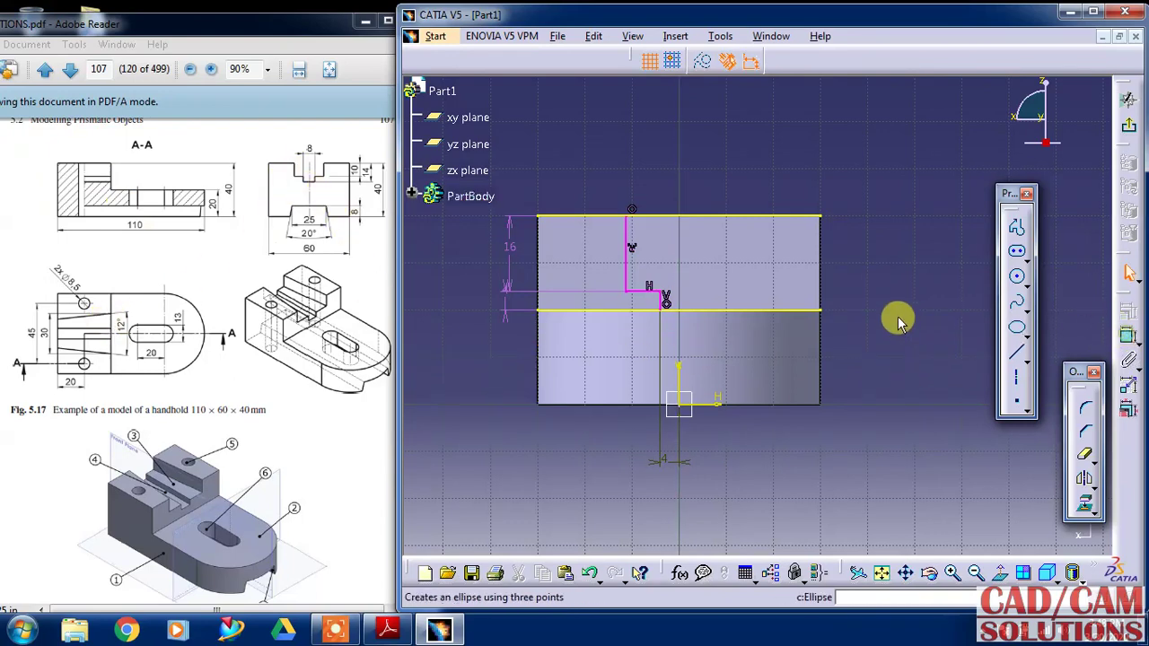
right_click(503, 305)
left_click(507, 536)
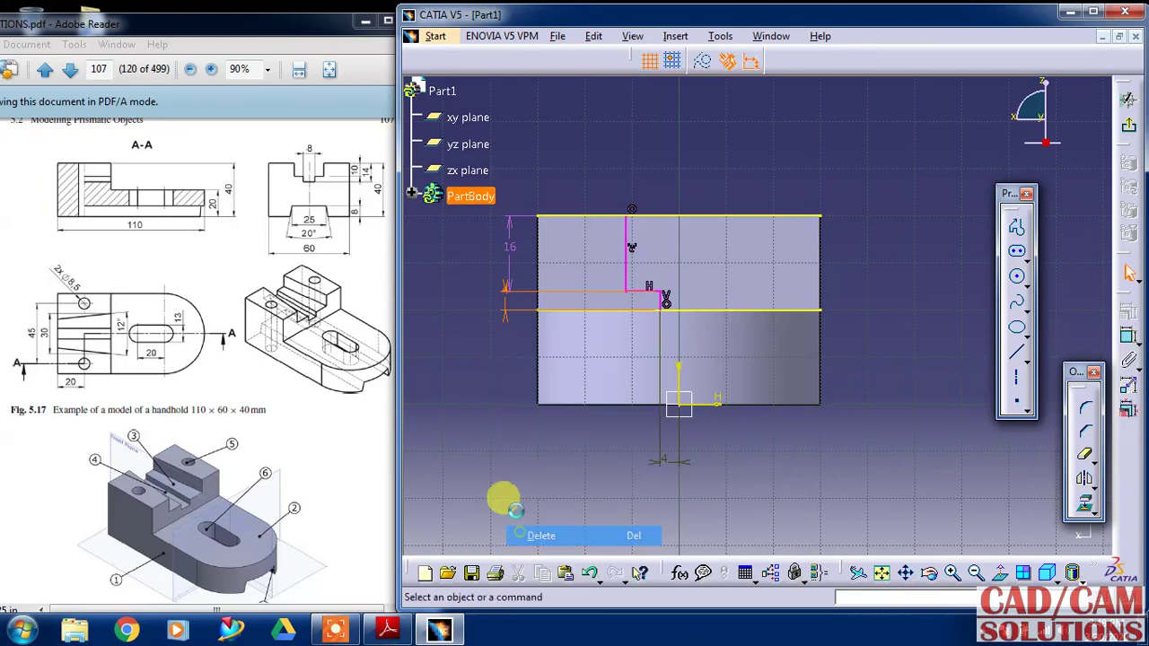
double_click(509, 241)
type("1")
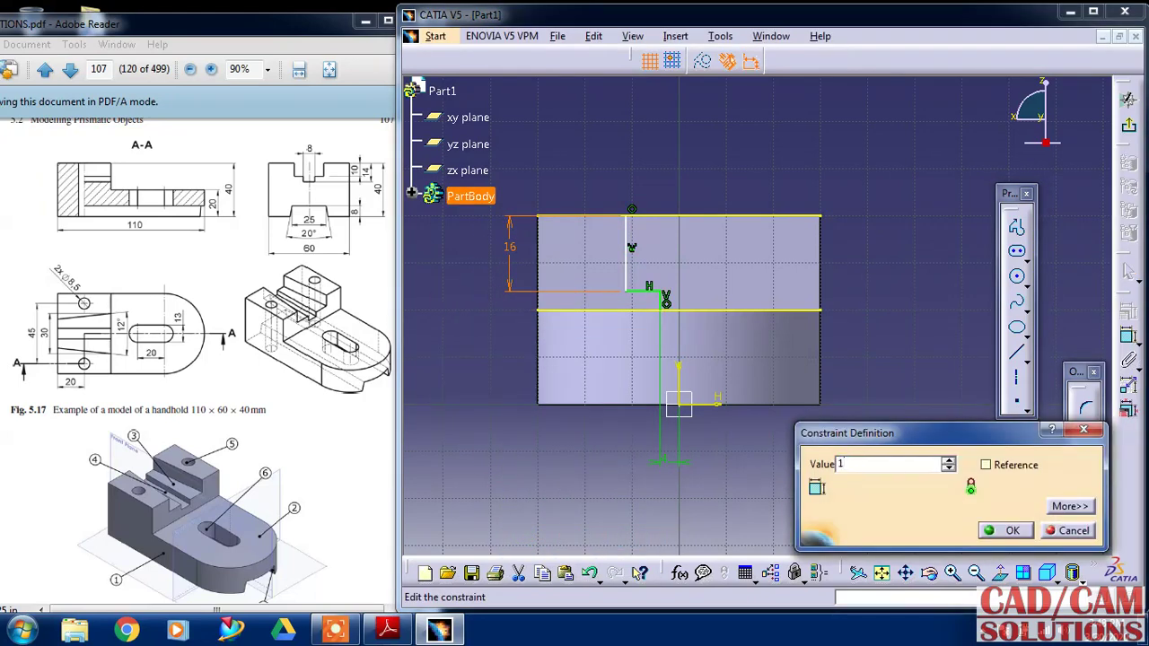
type("0mm")
key("Return")
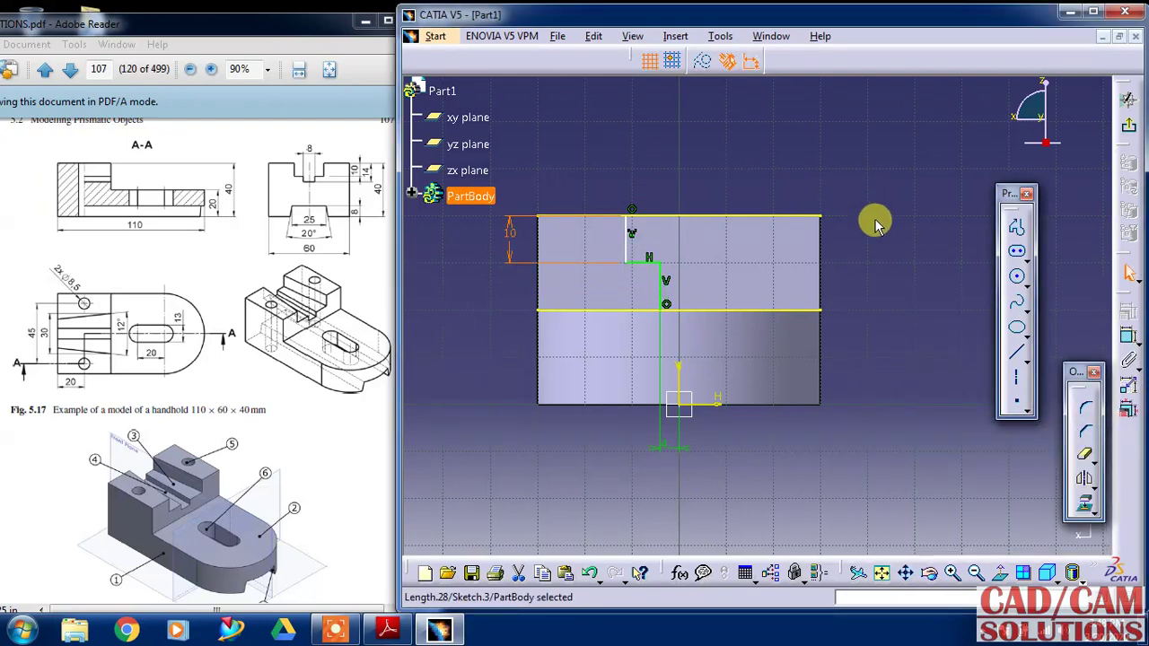
Dimension the short vertical line 15 mm from the centre axis.
left_click(876, 220)
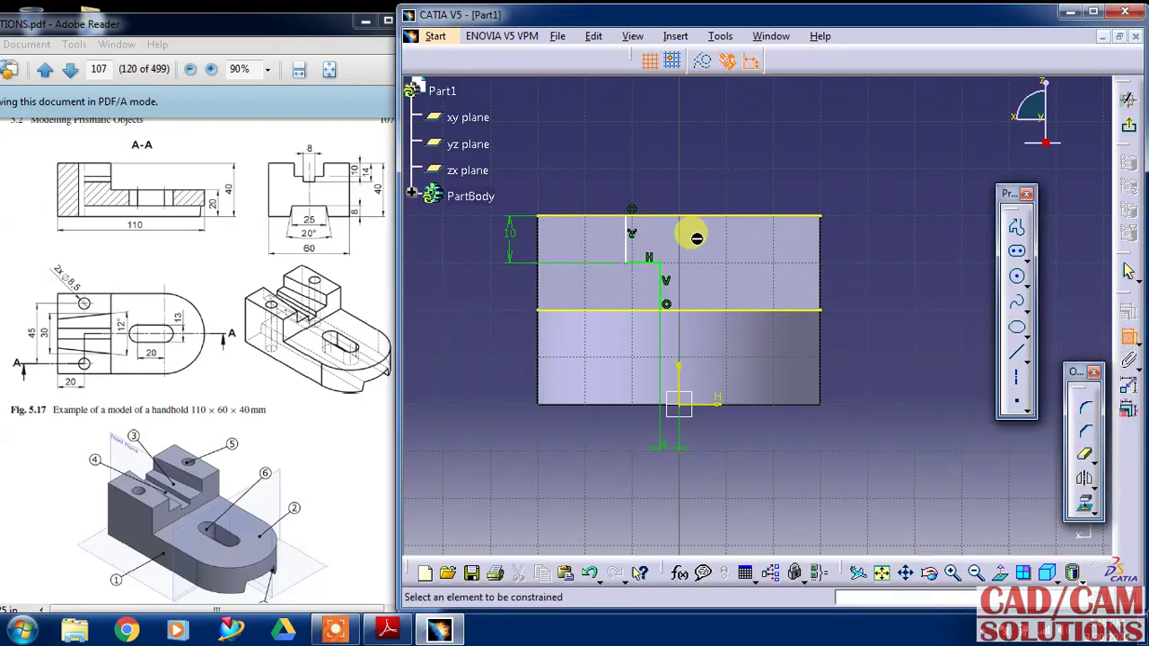
left_click(627, 232)
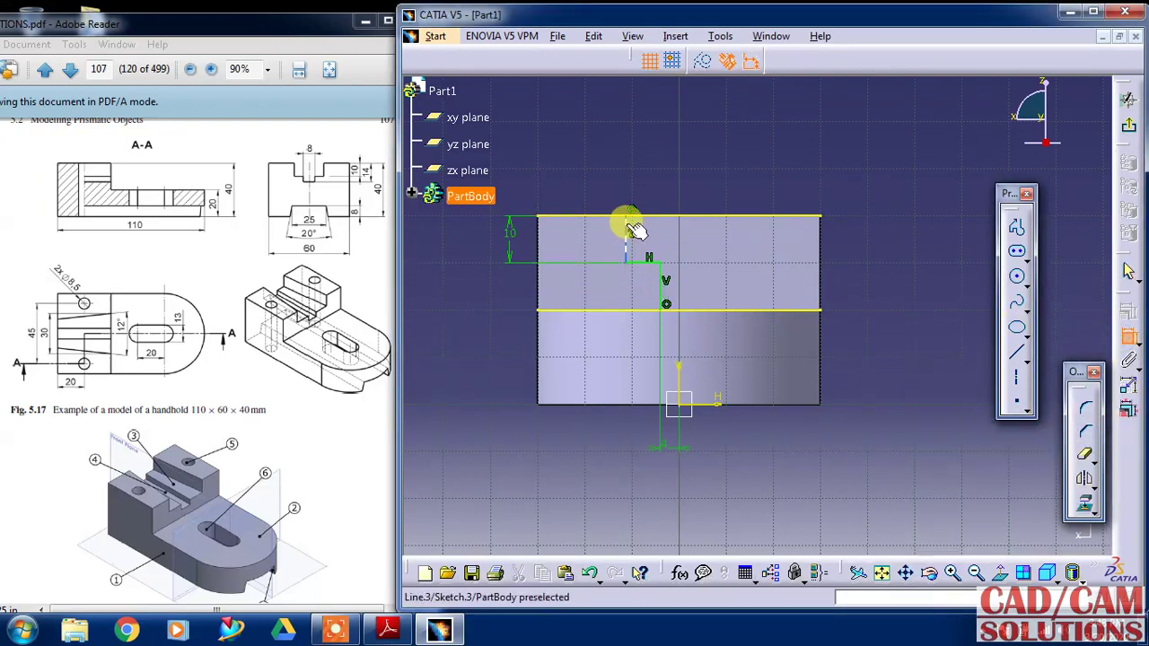
left_click(679, 378)
left_click(660, 182)
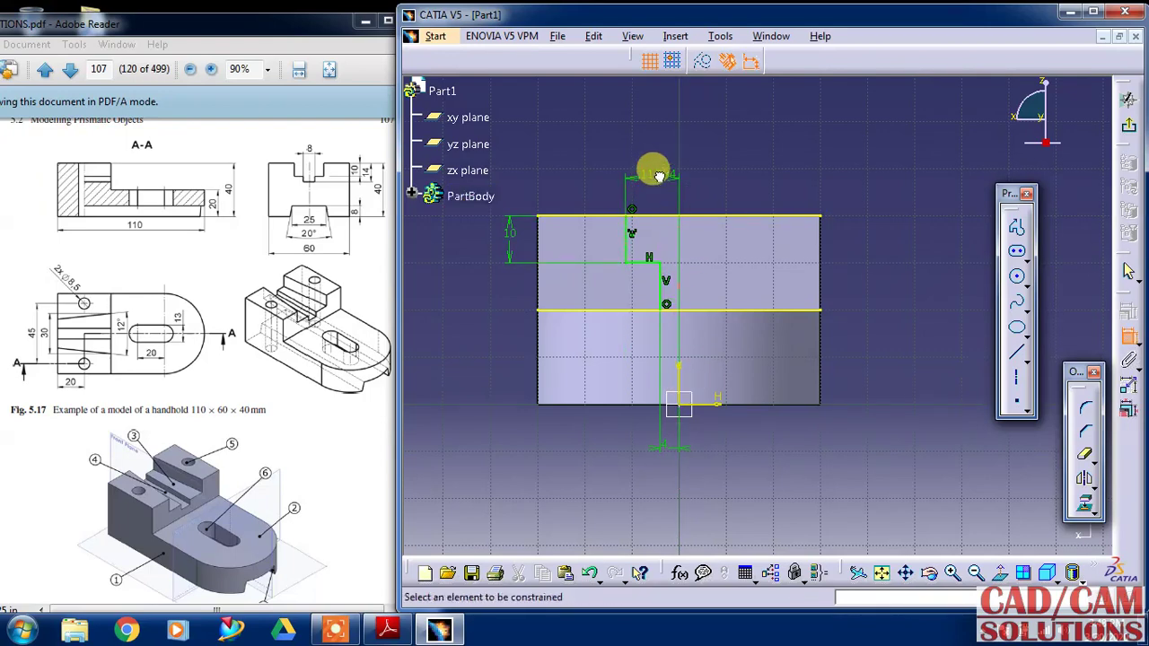
double_click(660, 175)
type("15")
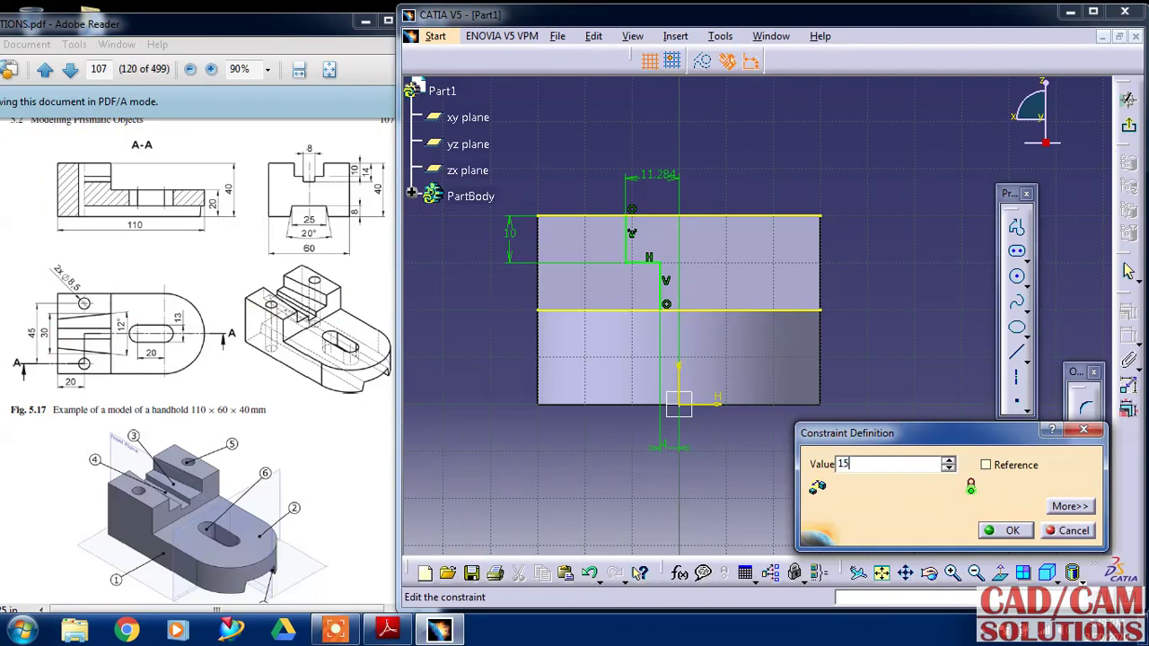
key("Return")
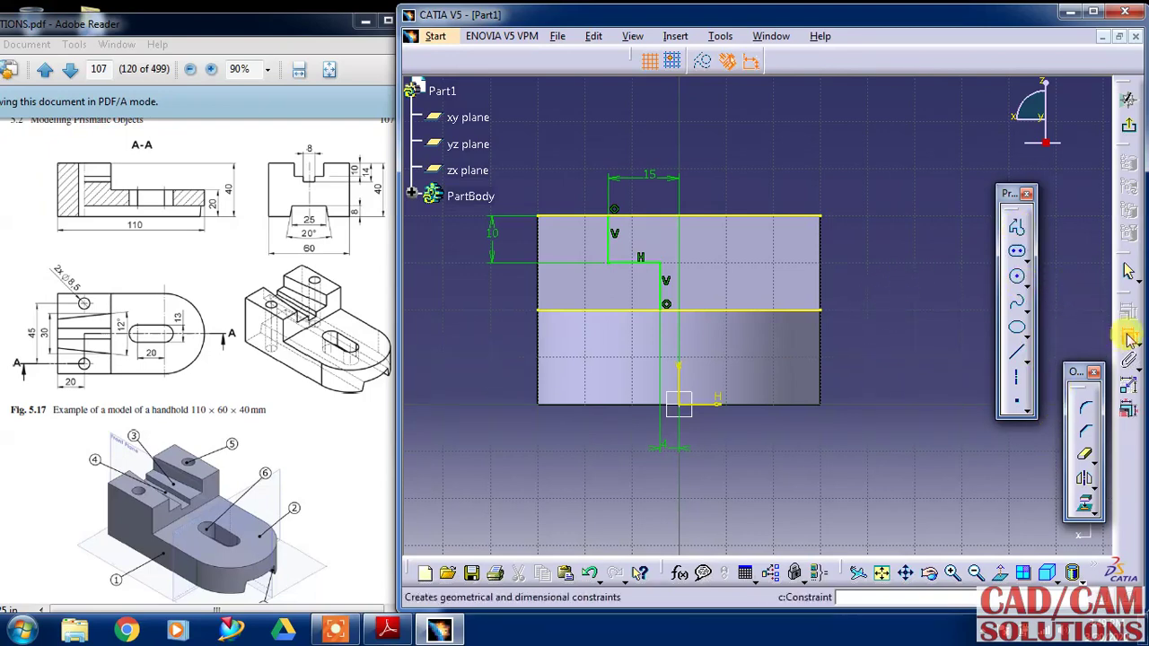
Mirror the selected stepped groove lines across the vertical V axis.
left_click(1091, 485)
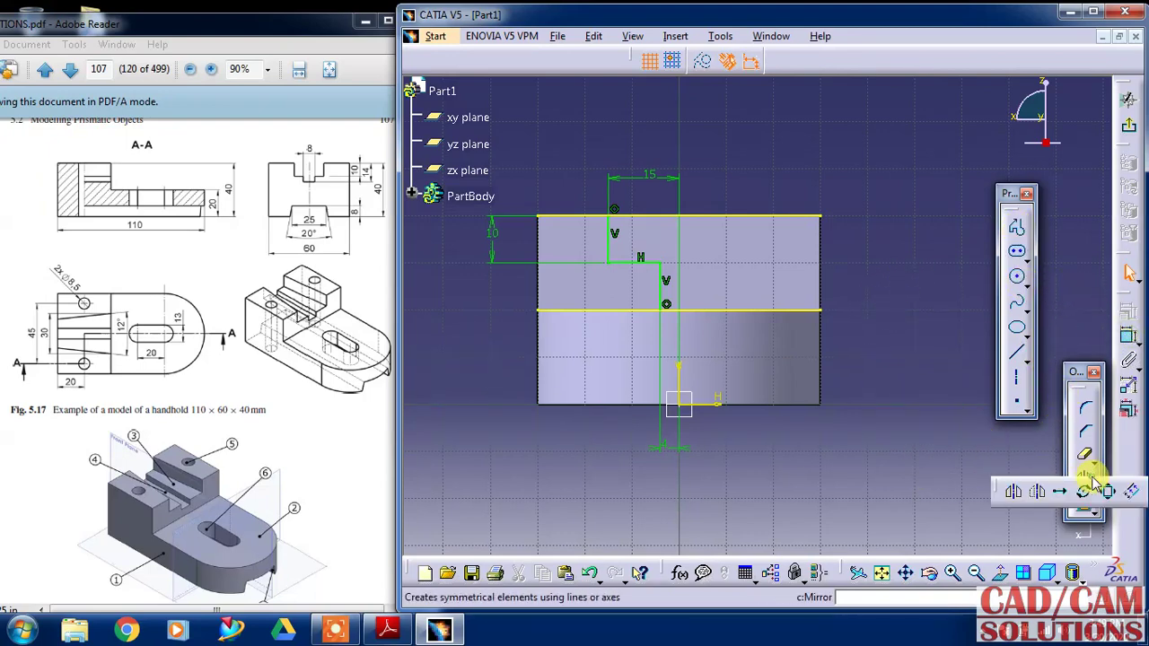
left_click(1013, 490)
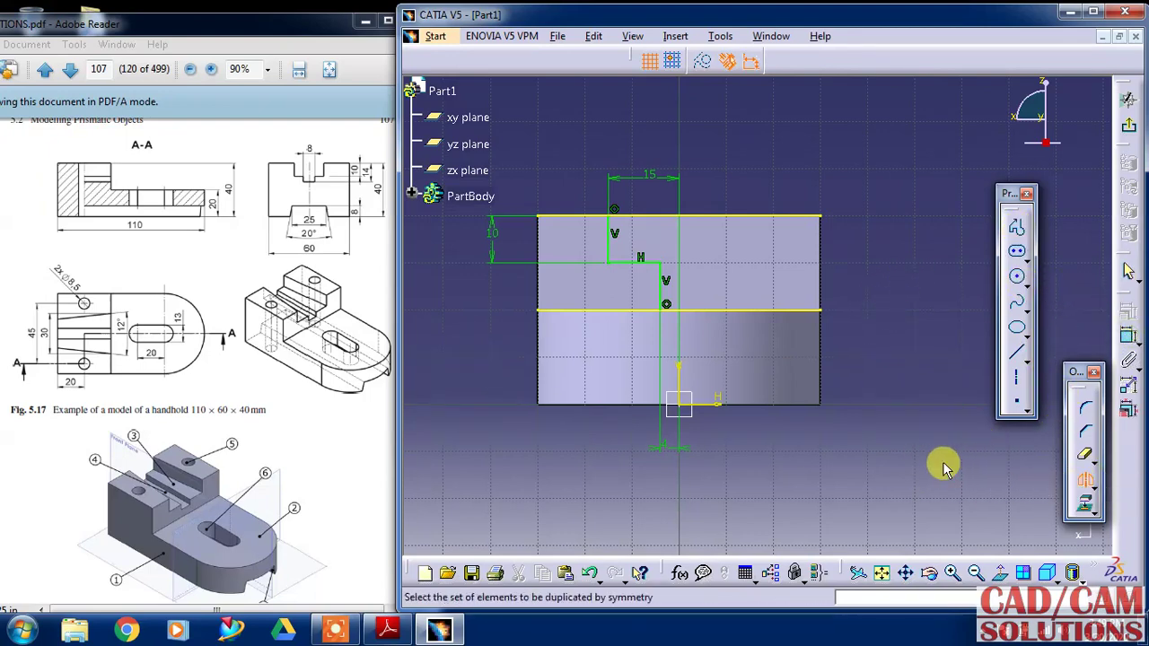
left_click(616, 254)
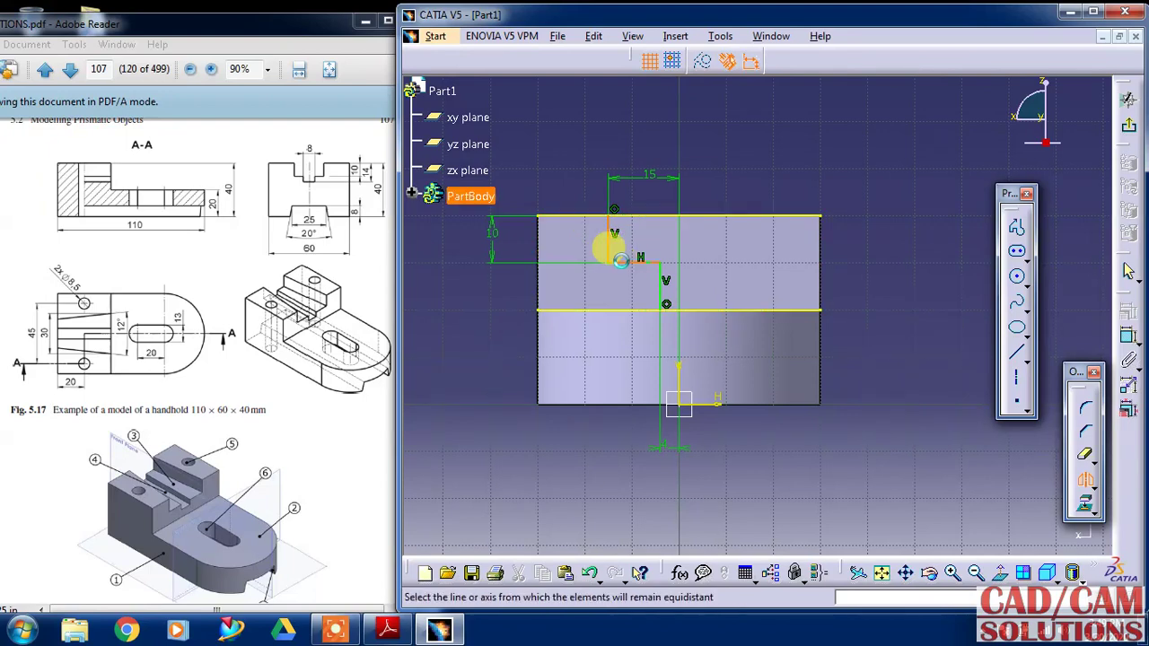
left_click(633, 262)
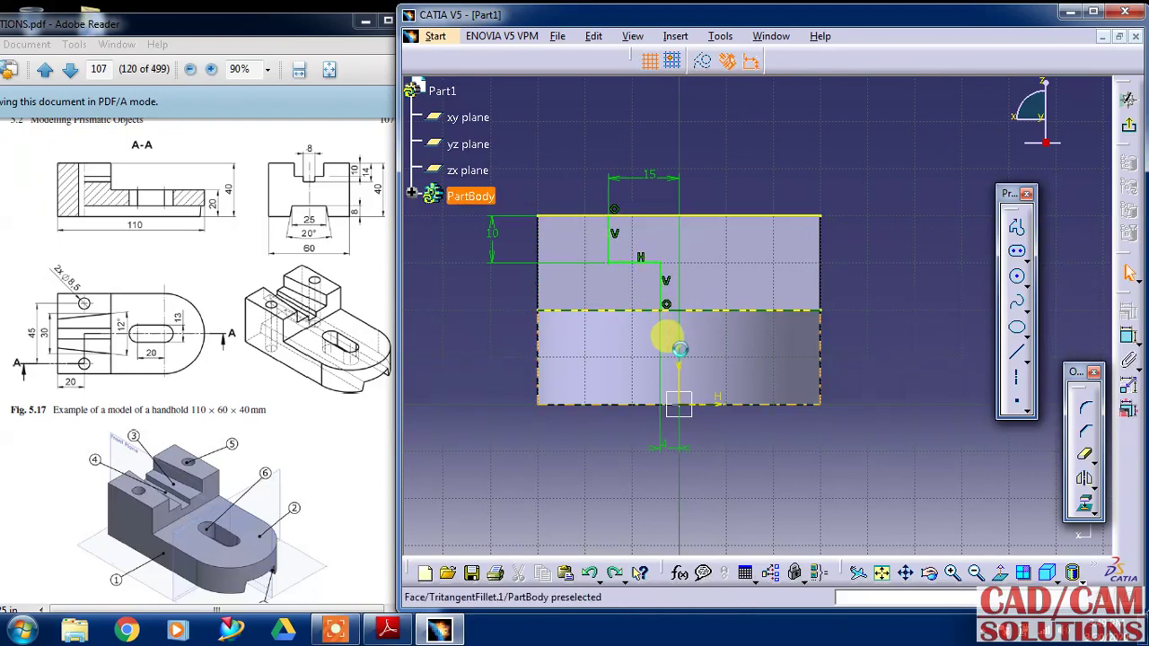
left_click(610, 240)
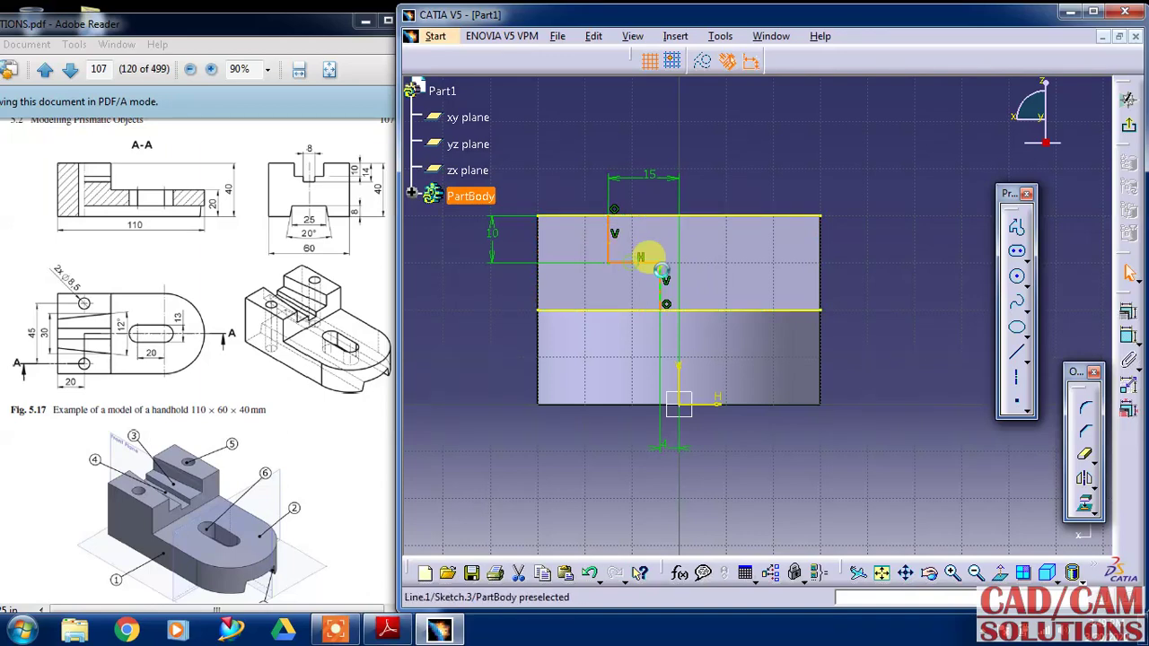
left_click(1084, 483)
left_click(678, 380)
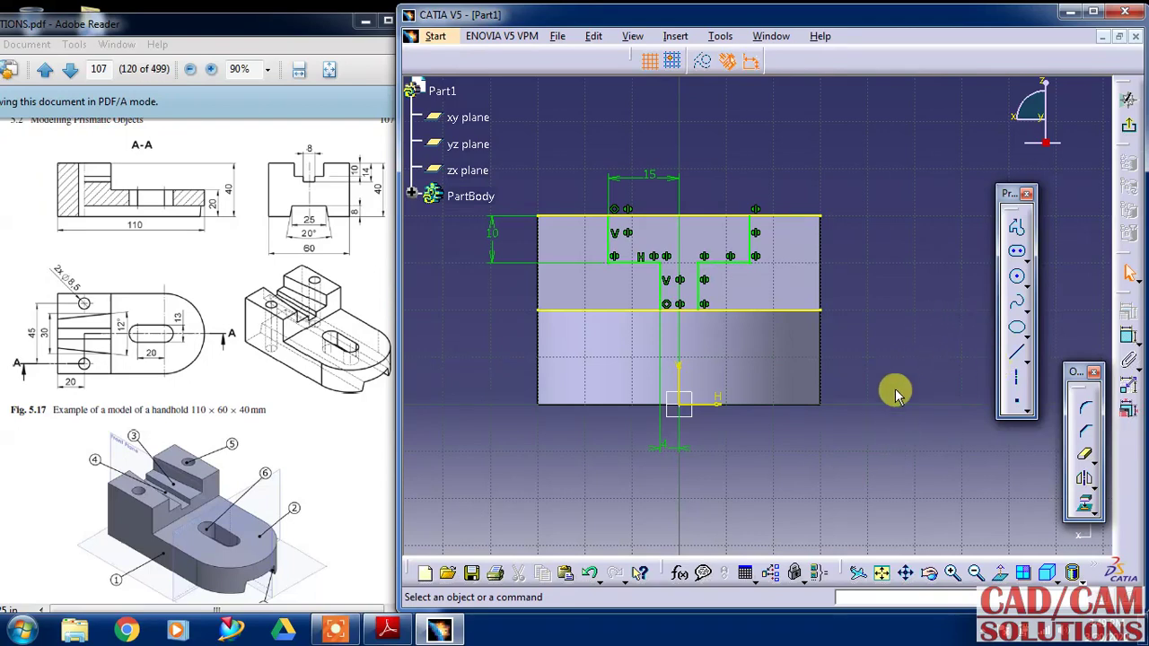
Isolate the projected lower edge as construction geometry and draw a horizontal line across the groove bottom.
right_click(792, 313)
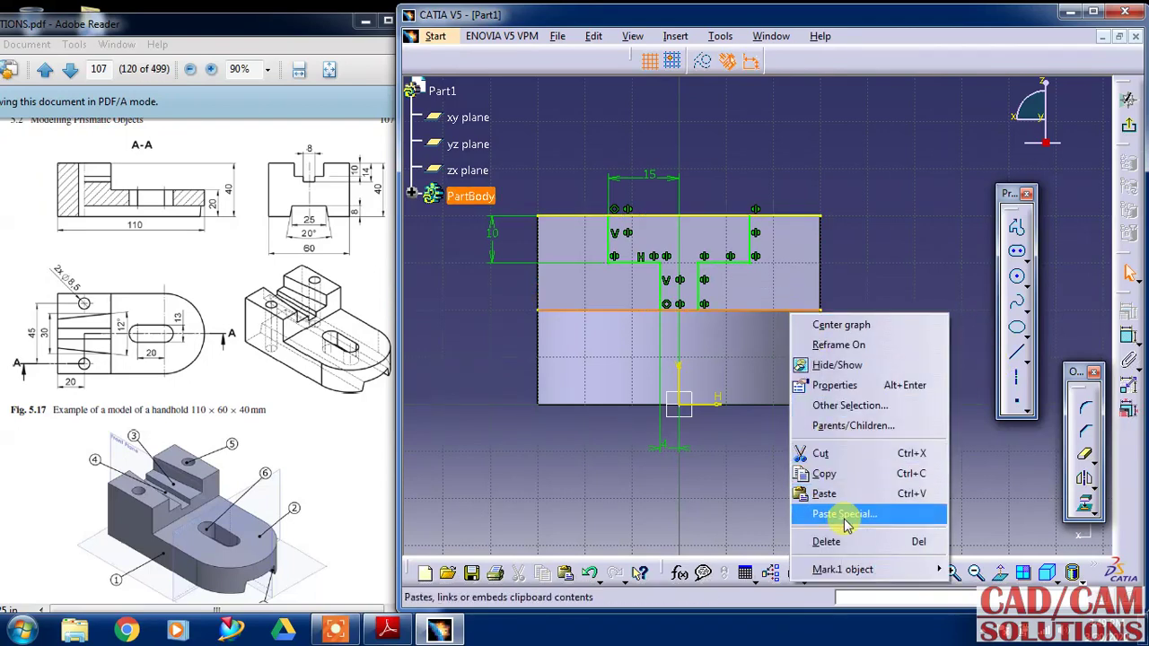
mouse_move(842, 569)
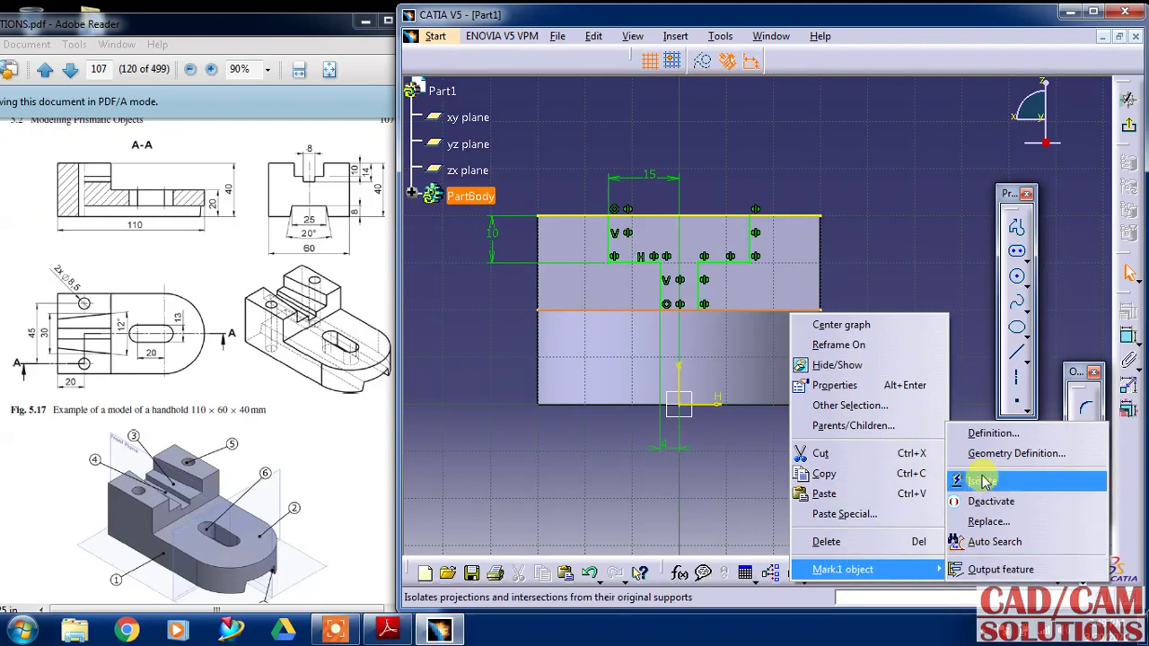
left_click(985, 485)
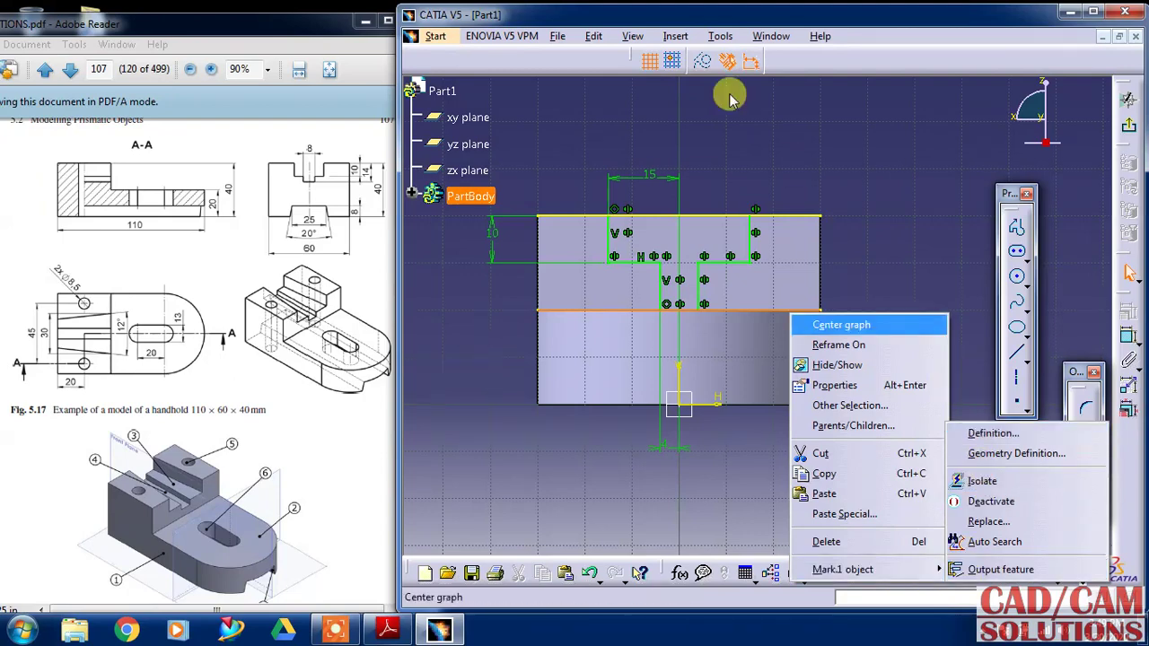
left_click(700, 61)
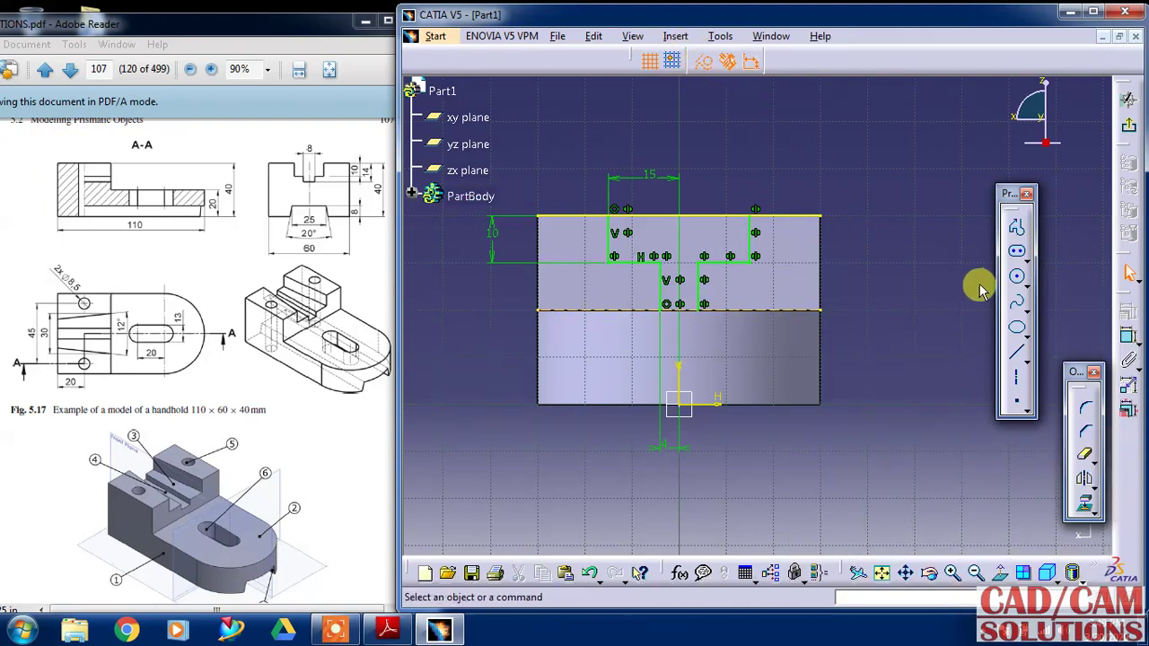
left_click(1009, 356)
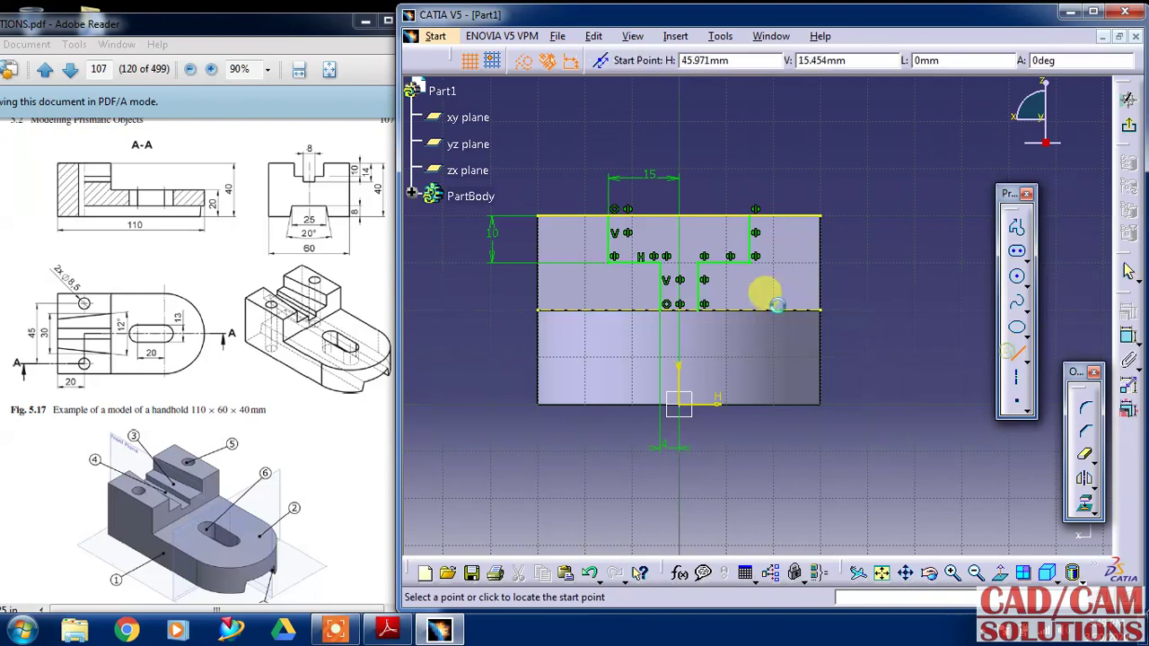
left_click(632, 285)
left_click(723, 286)
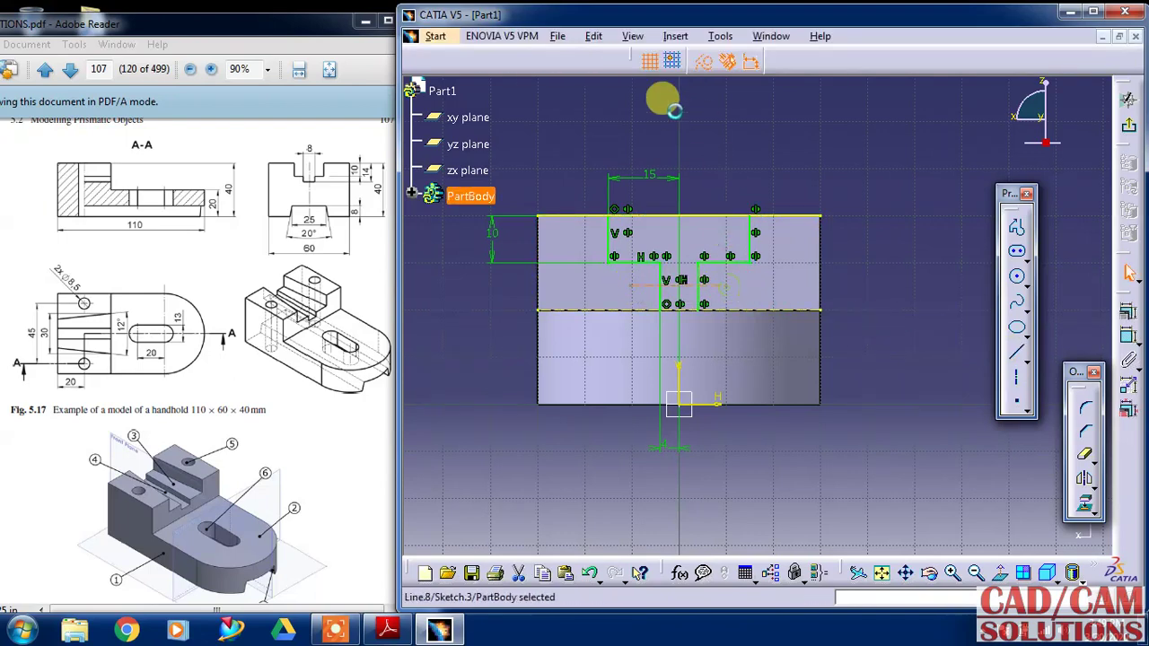
left_click(705, 70)
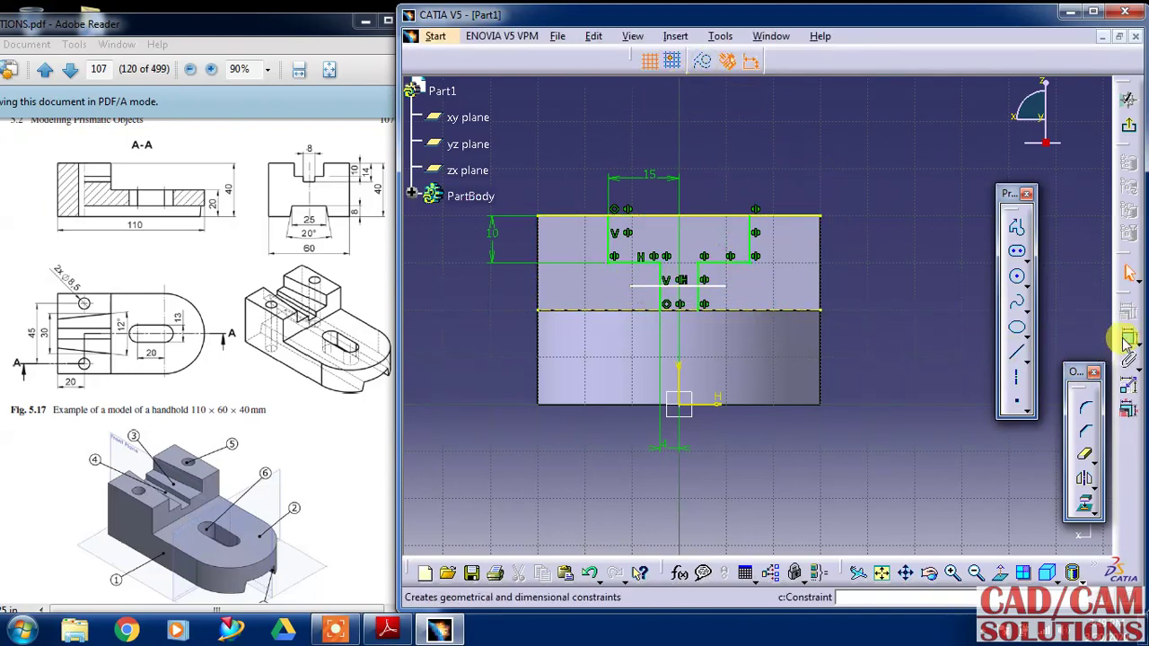
Trim the leftover line pieces at the notch and dimension the notch 4 mm deep.
double_click(1082, 451)
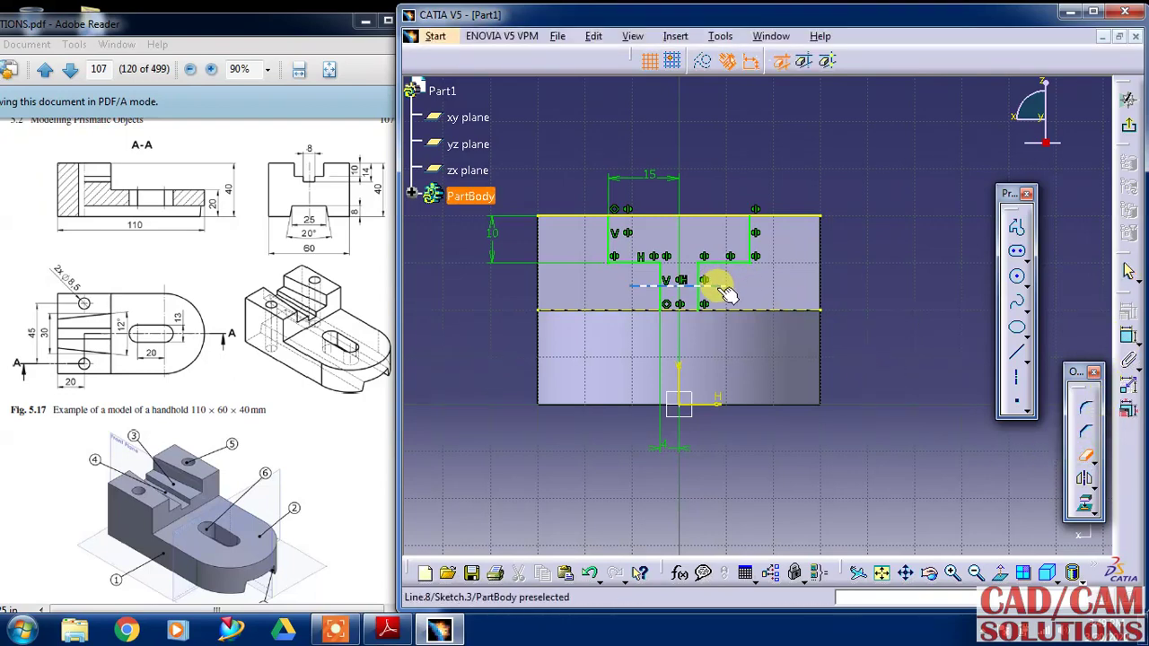
left_click(719, 286)
left_click(696, 299)
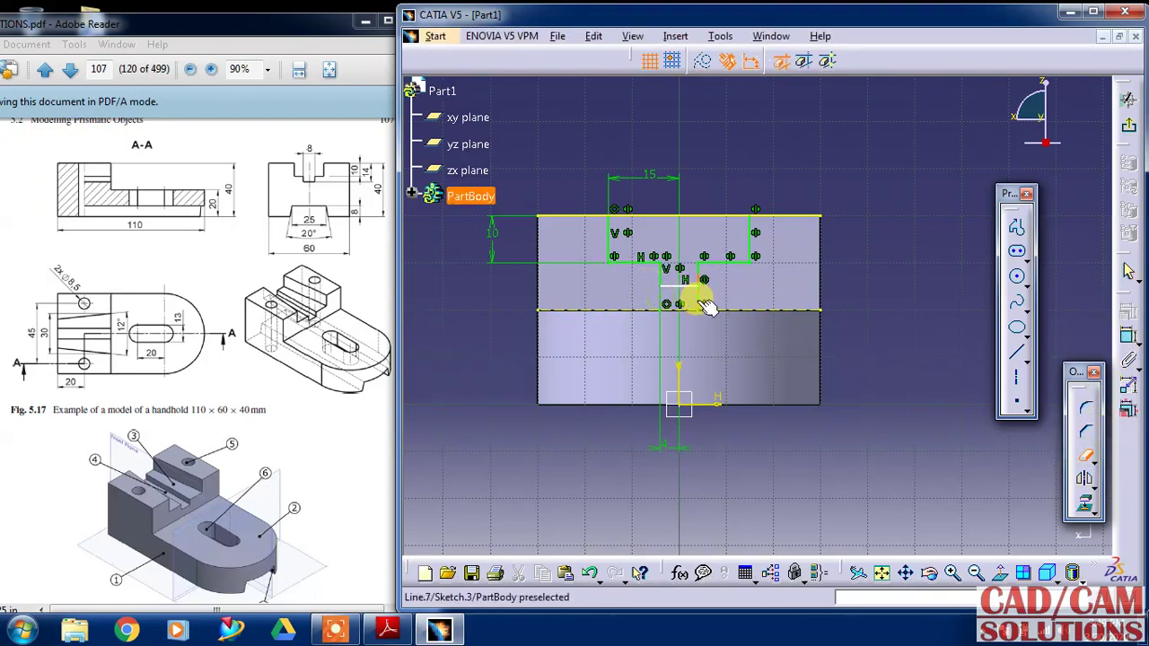
left_click(1127, 338)
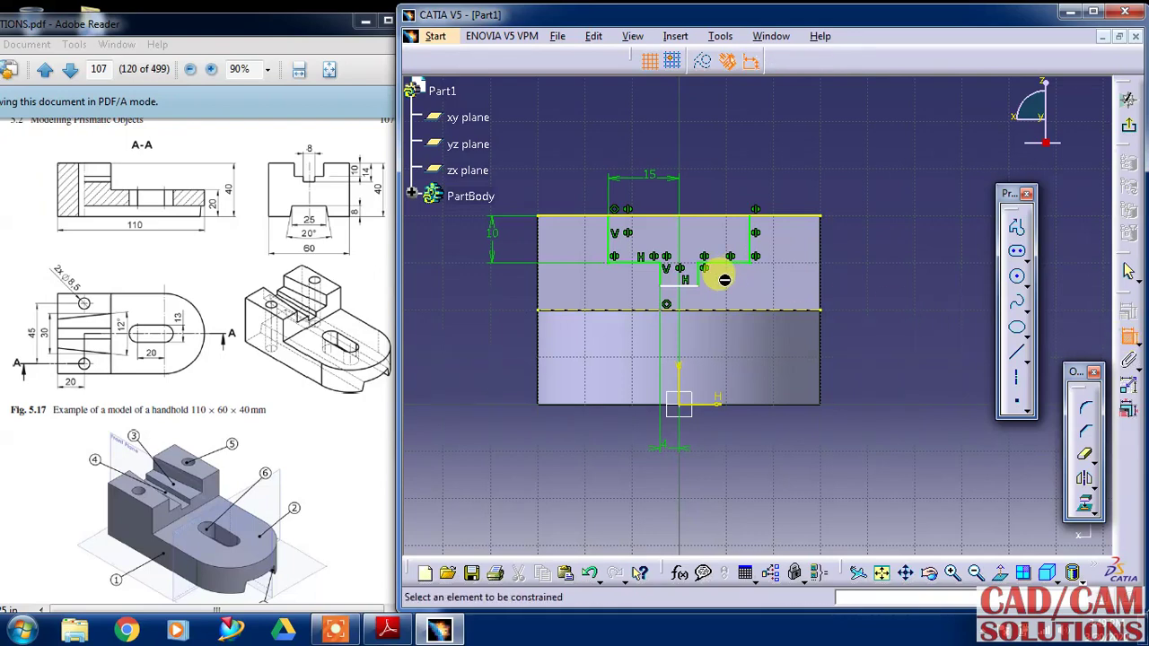
left_click(699, 281)
double_click(875, 292)
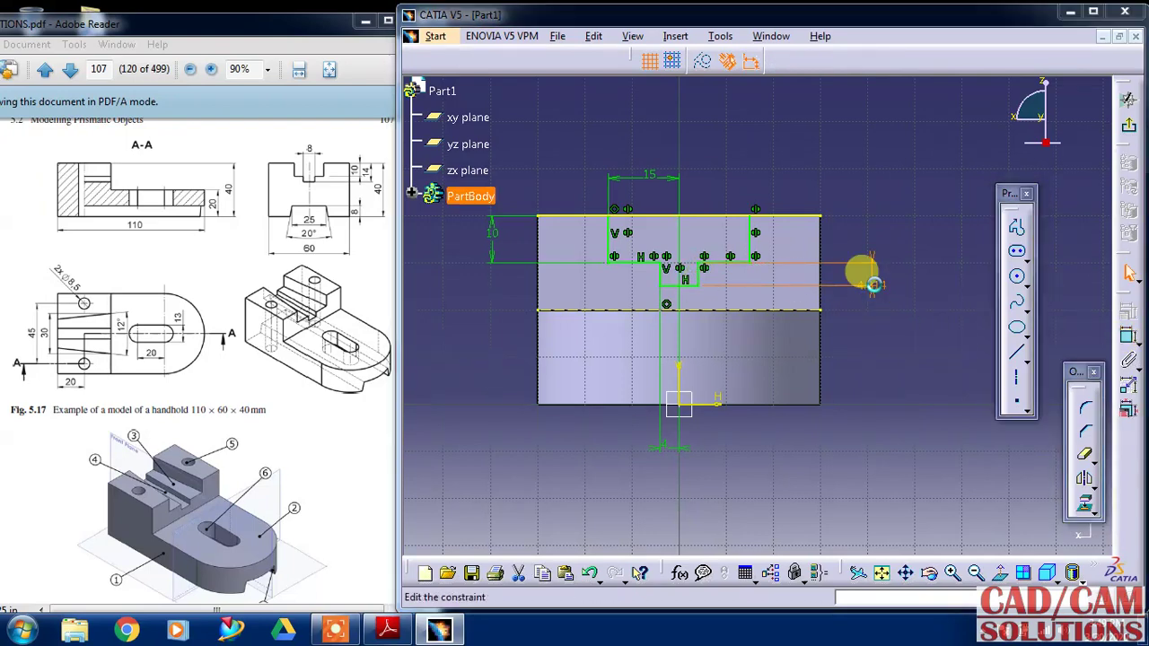
type("4")
key("Return")
left_click(873, 289)
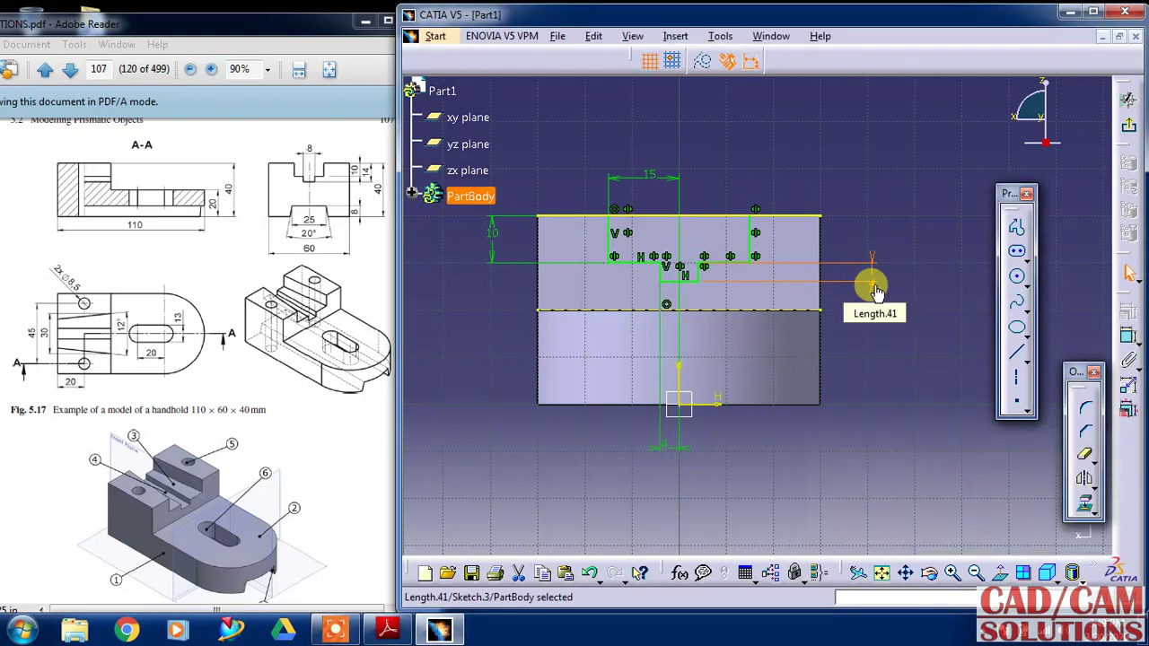
Trim the excess pieces off the projected top edge.
left_click(1084, 455)
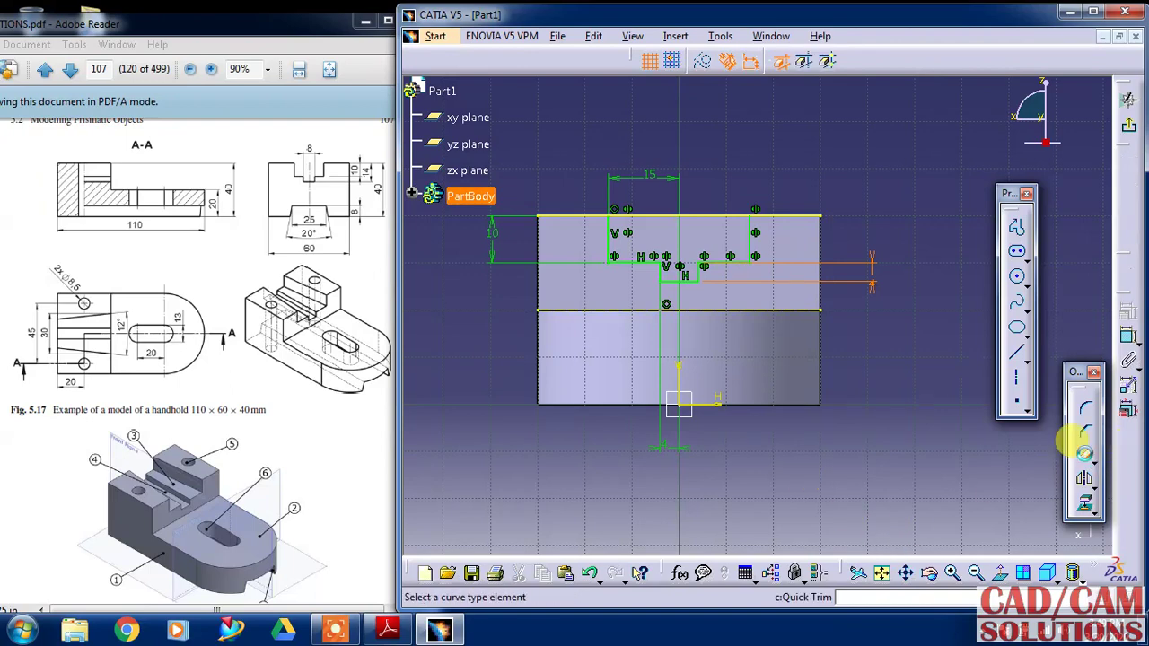
left_click(793, 211)
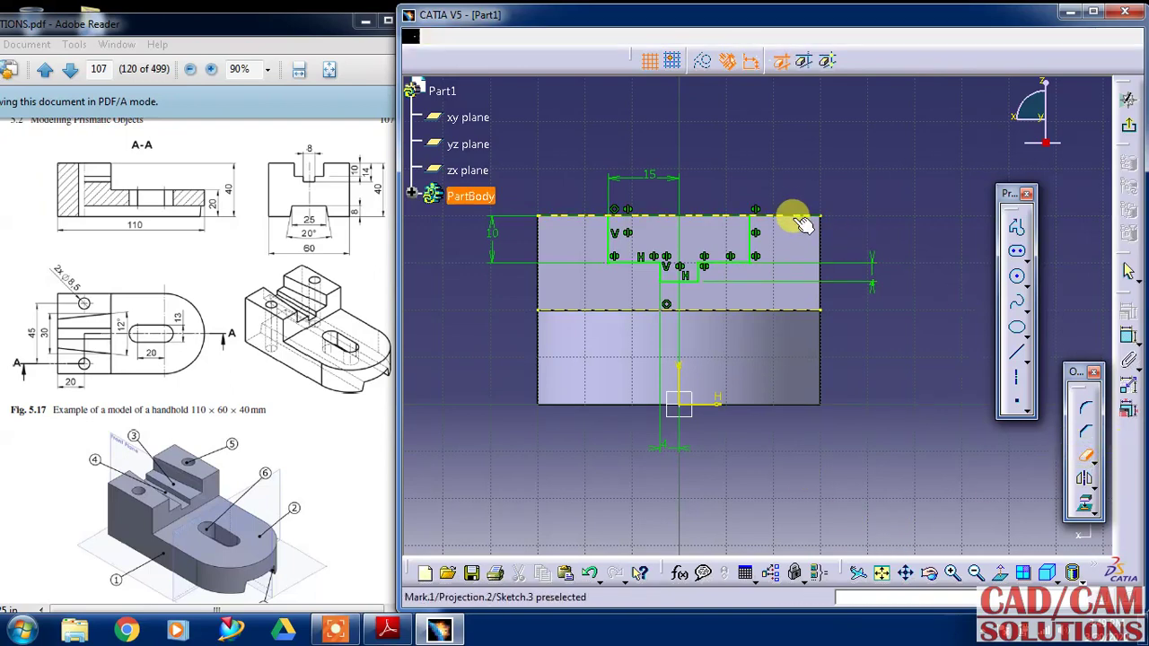
left_click(581, 214)
Exit the sketch and pad the groove profile 47 mm in the reversed direction.
left_click(1128, 101)
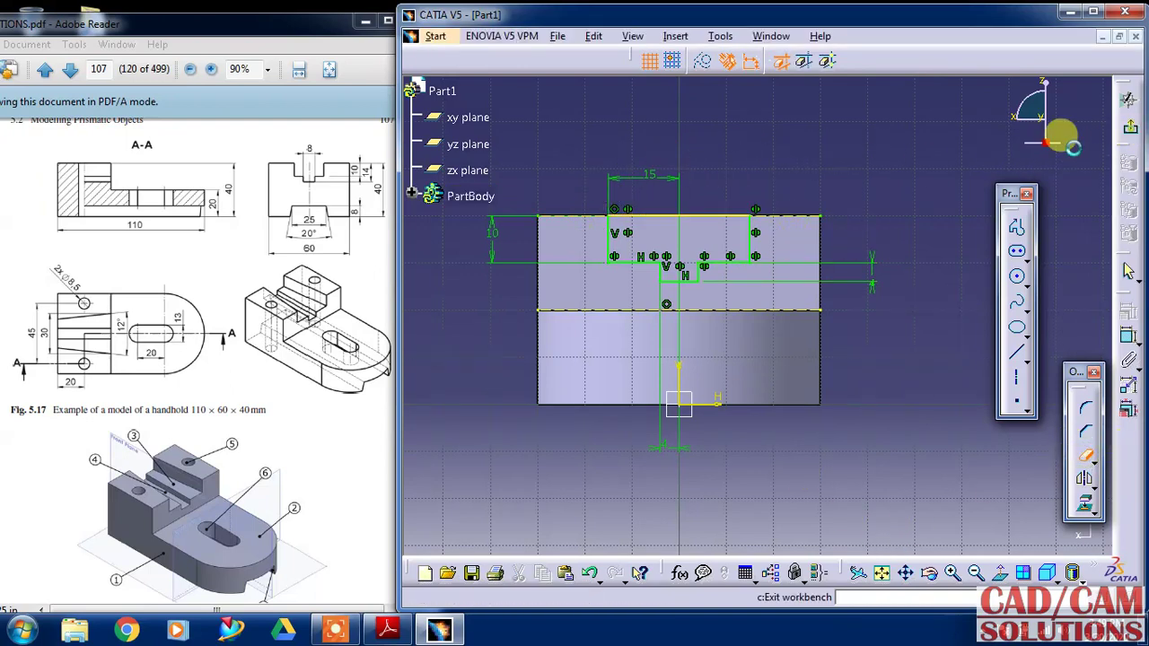
mouse_move(890, 169)
middle_mouse_down()
mouse_move(786, 160)
mouse_move(804, 195)
middle_mouse_up()
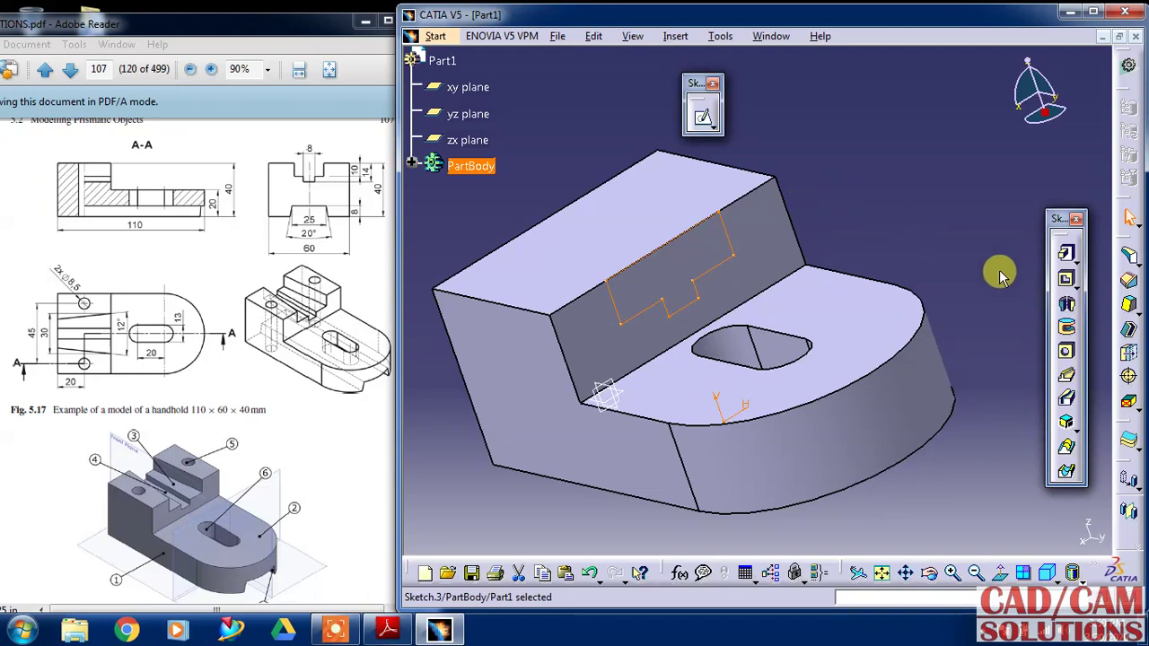
left_click(1066, 260)
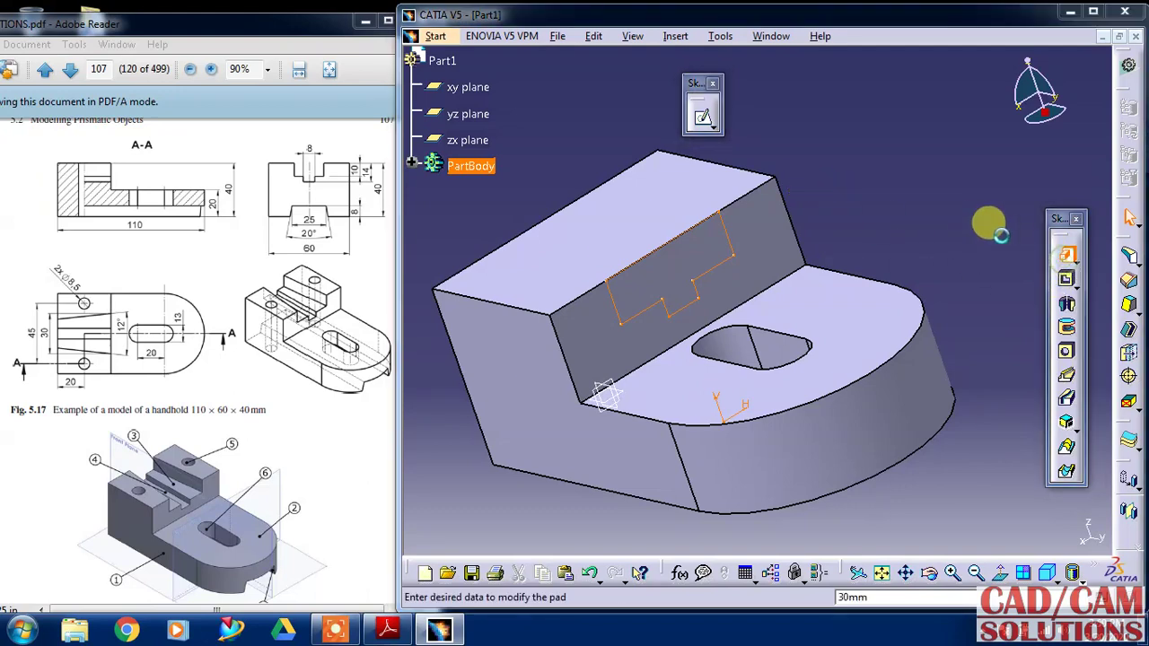
left_click(943, 478)
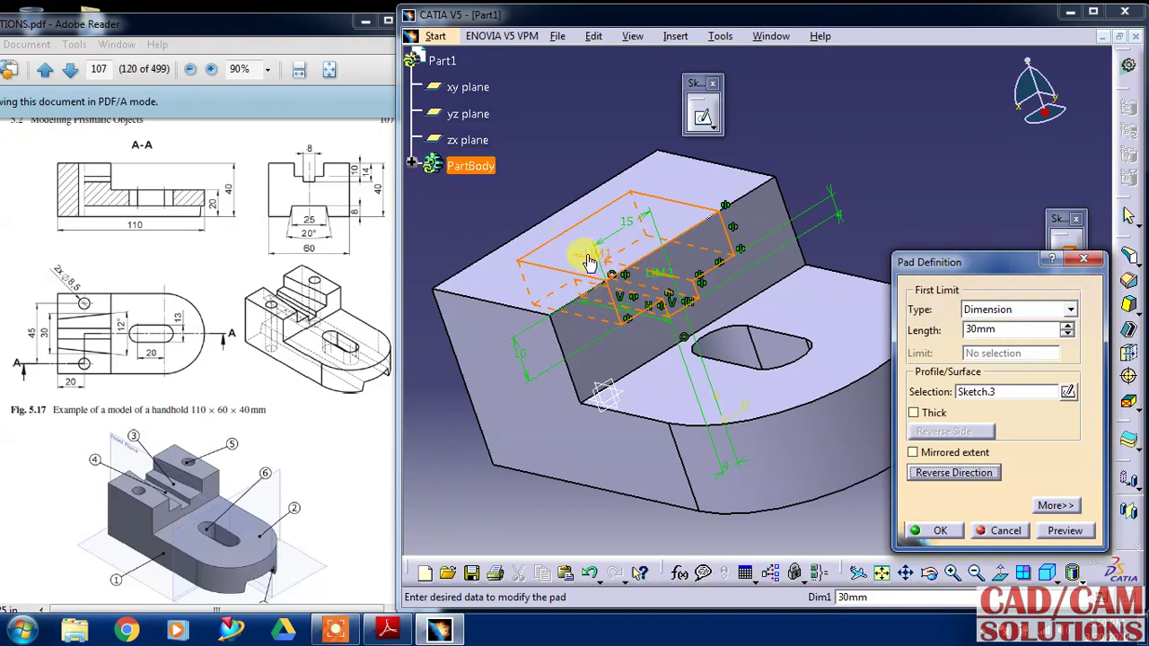
left_click_drag(587, 262, 538, 238)
left_click(933, 531)
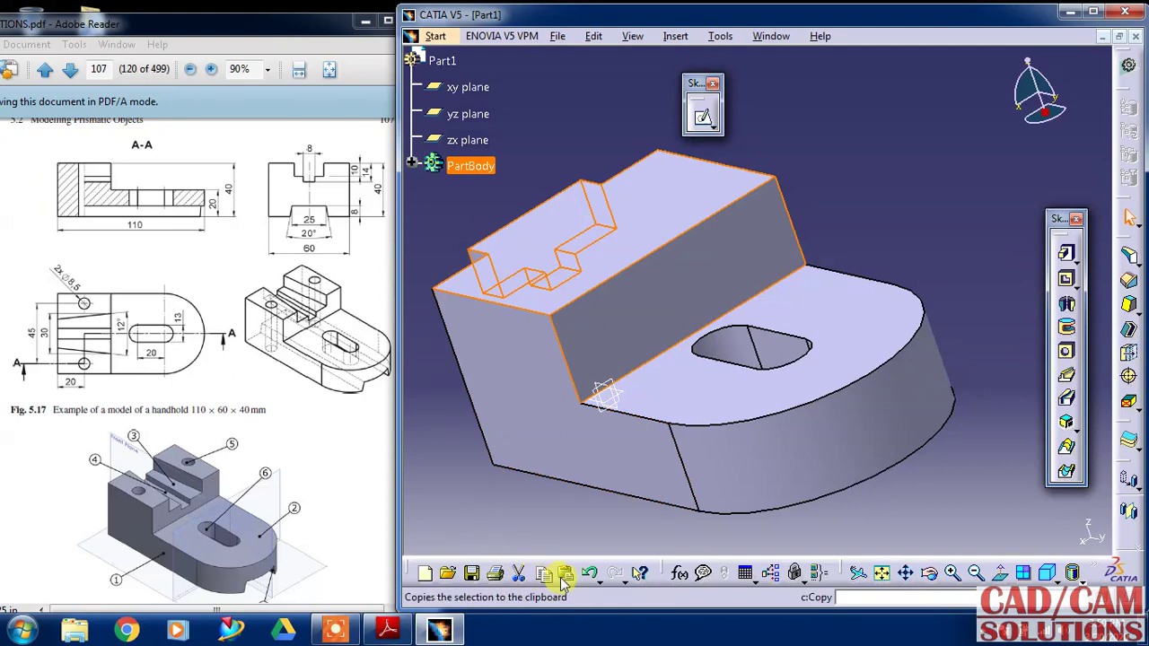
Undo the pad and cut Sketch.3 as a 57 mm-deep pocket instead.
left_click(589, 573)
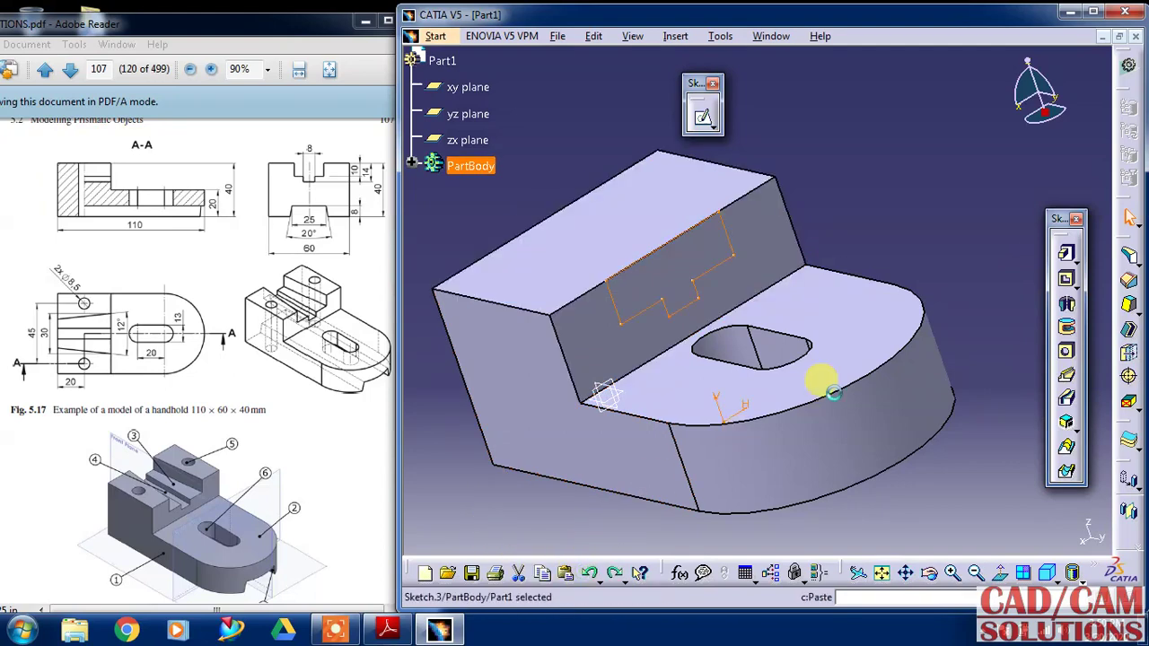
left_click(1065, 278)
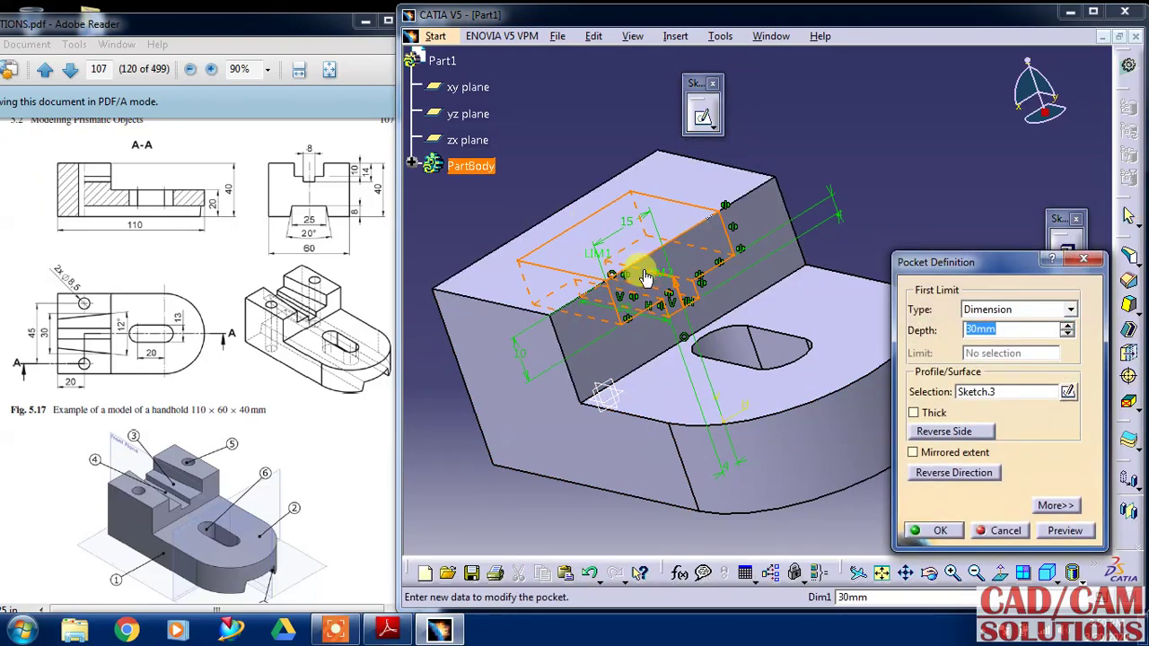
left_click_drag(594, 260, 535, 158)
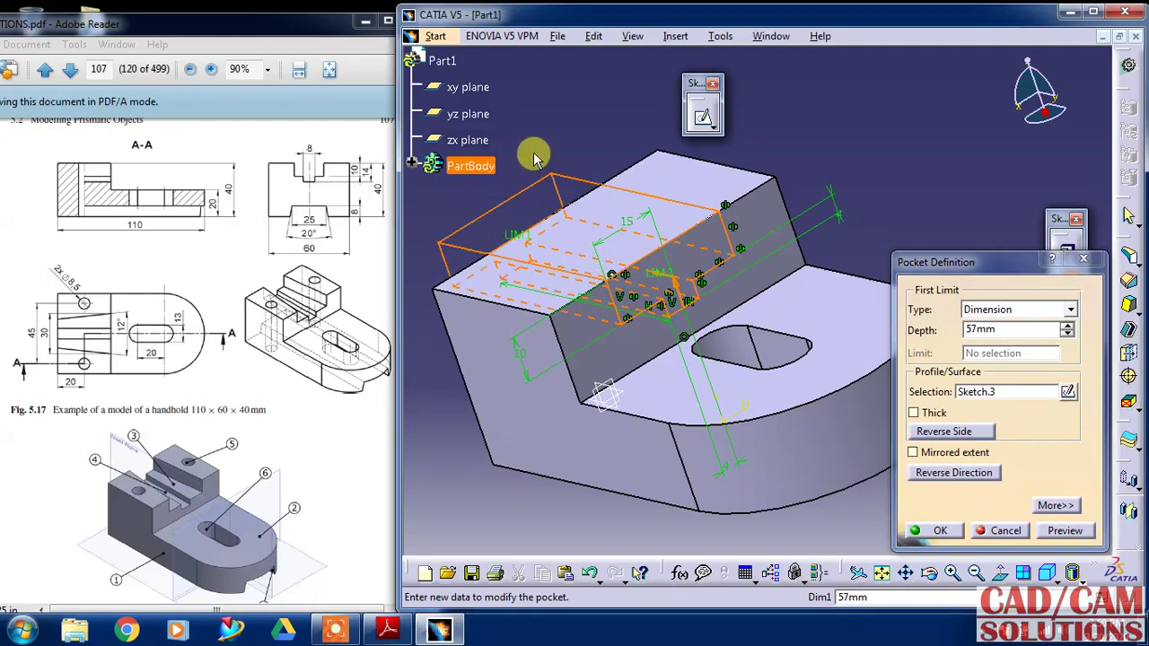
left_click(1066, 530)
mouse_move(848, 183)
middle_mouse_down()
mouse_move(761, 312)
mouse_move(727, 299)
mouse_move(920, 238)
mouse_move(864, 314)
mouse_move(895, 284)
mouse_move(808, 256)
mouse_move(892, 257)
middle_mouse_up()
left_click(934, 531)
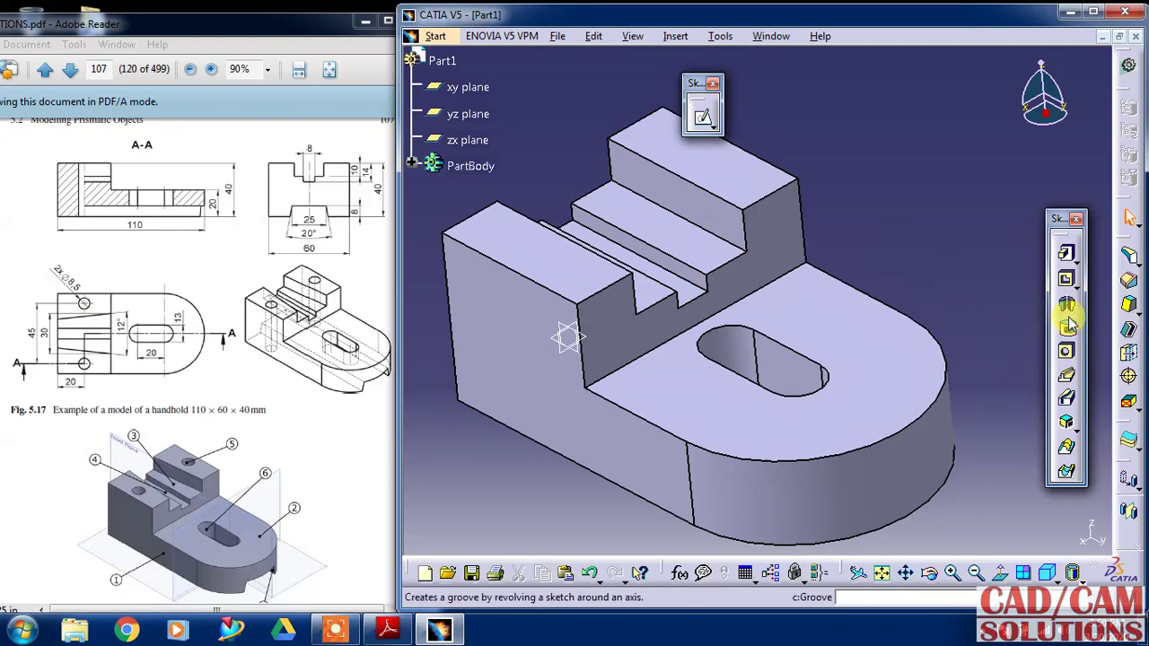
Draft the upper step's front face at 6° using the adjacent face as neutral element.
left_click(1129, 308)
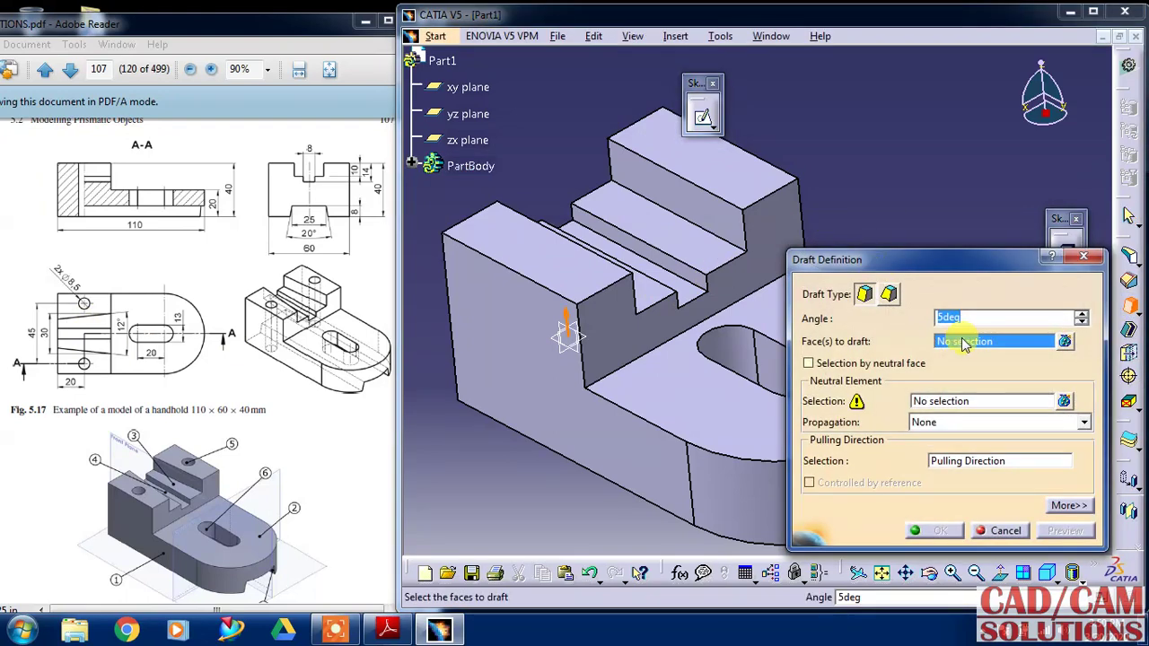
left_click(695, 193)
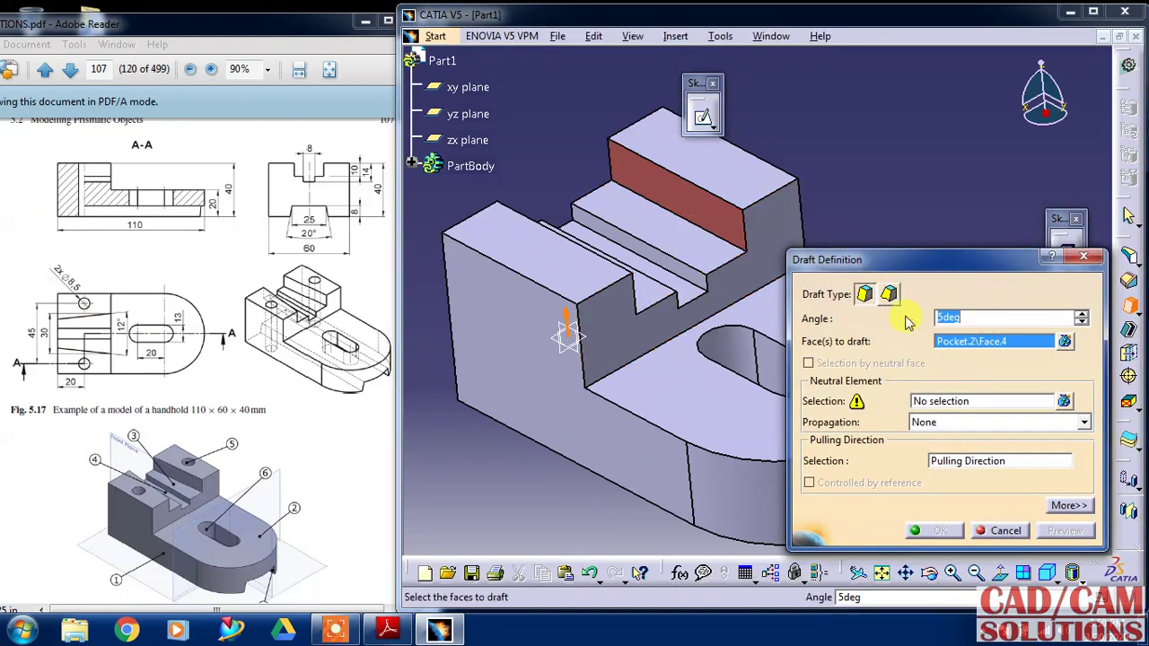
left_click(956, 406)
left_click(747, 215)
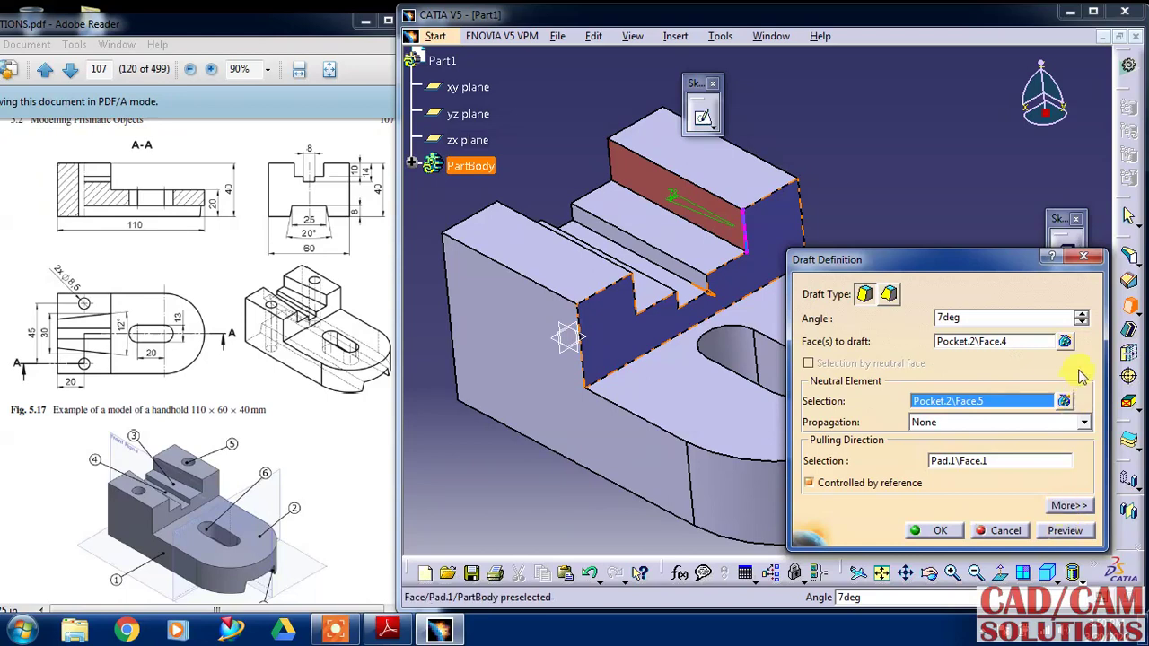
double_click(1081, 322)
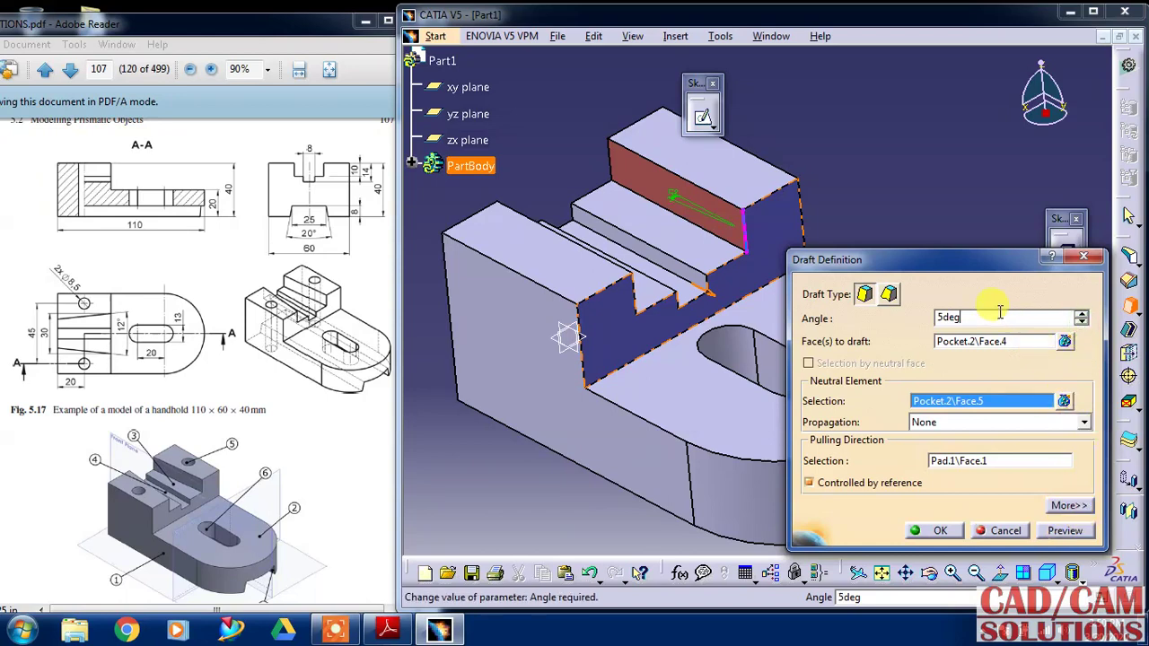
type("5")
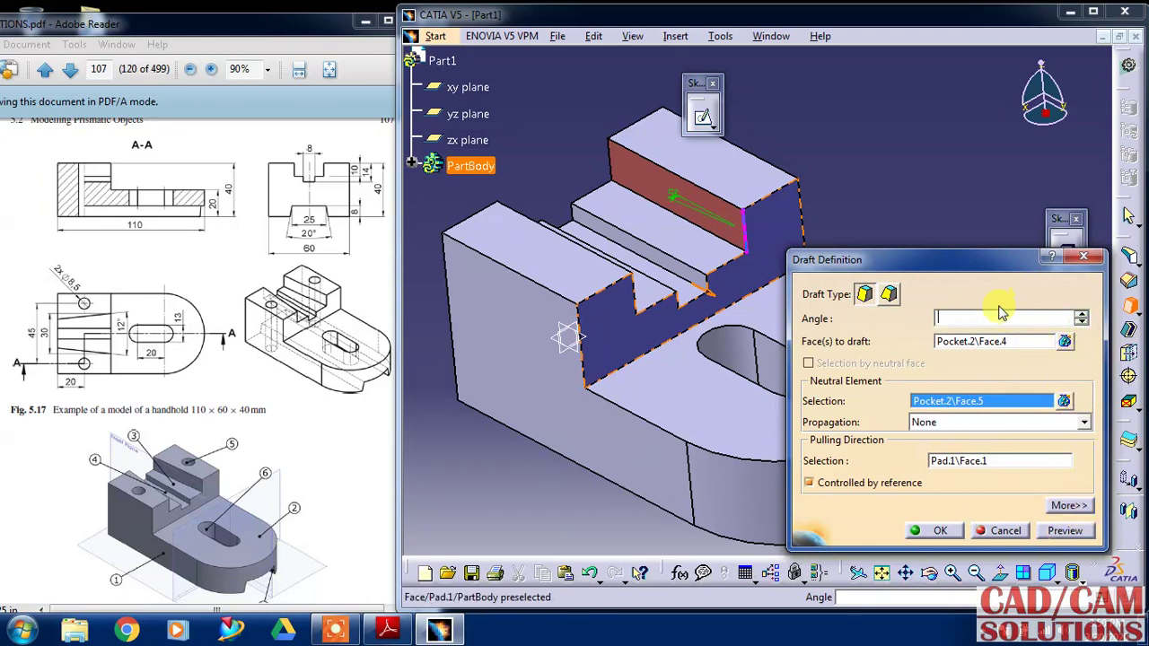
key("Return")
key("Return")
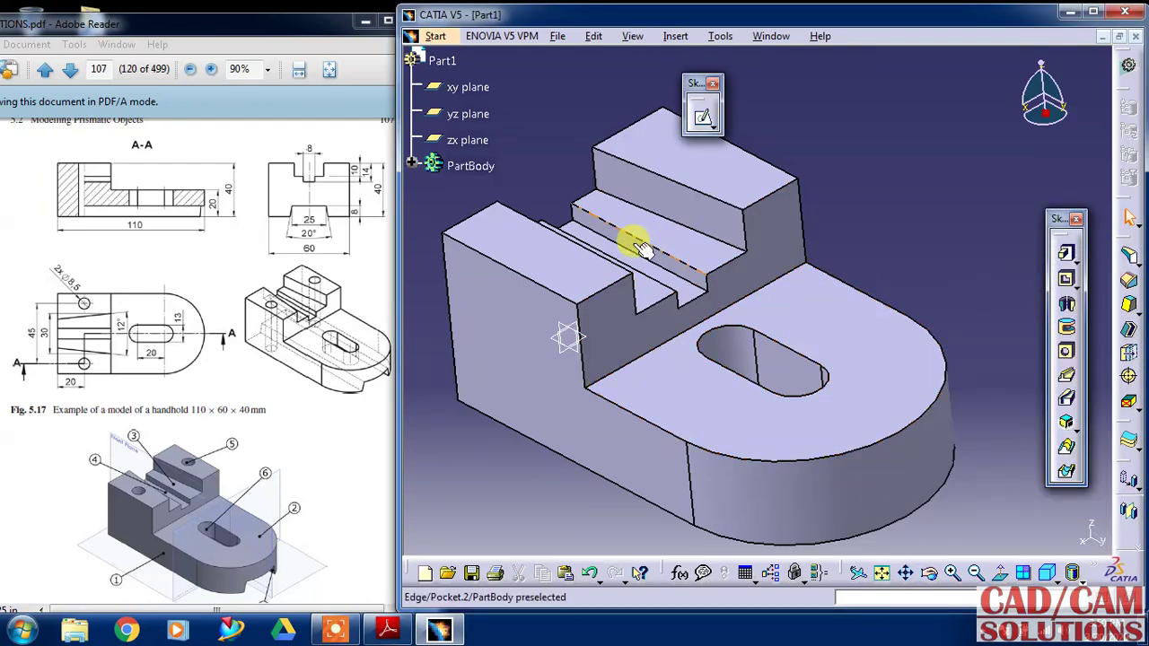
Add a second 6° draft on the other vertical face, with the horizontal face as neutral.
middle_click_drag(974, 210, 1104, 301)
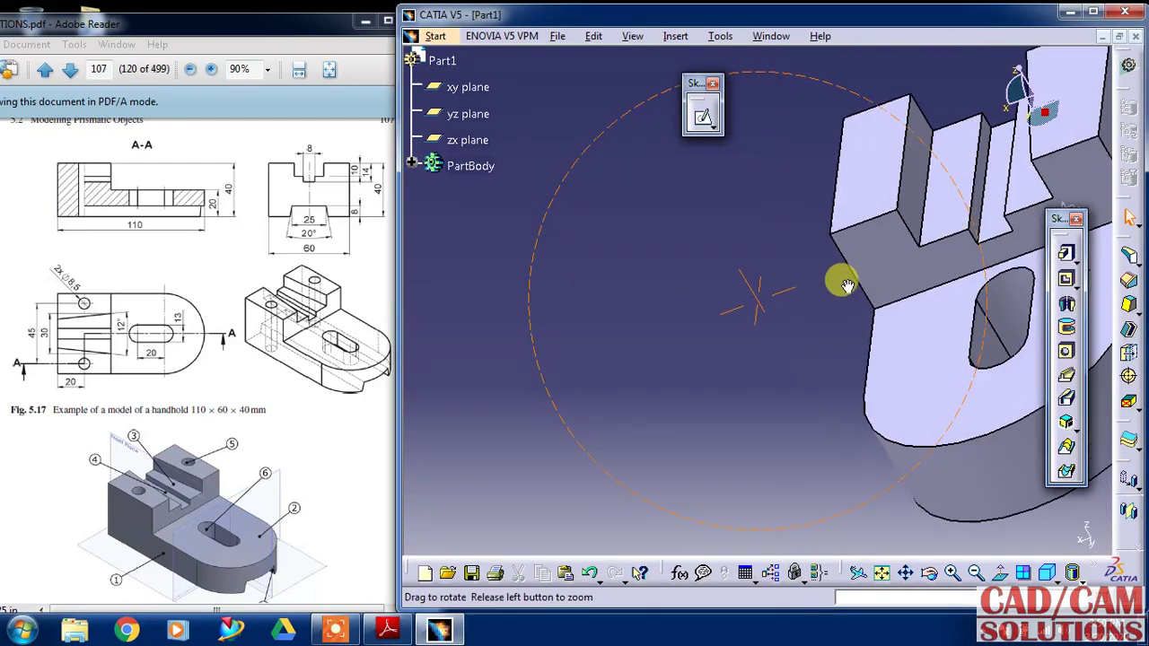
left_click(1128, 305)
left_click(672, 286)
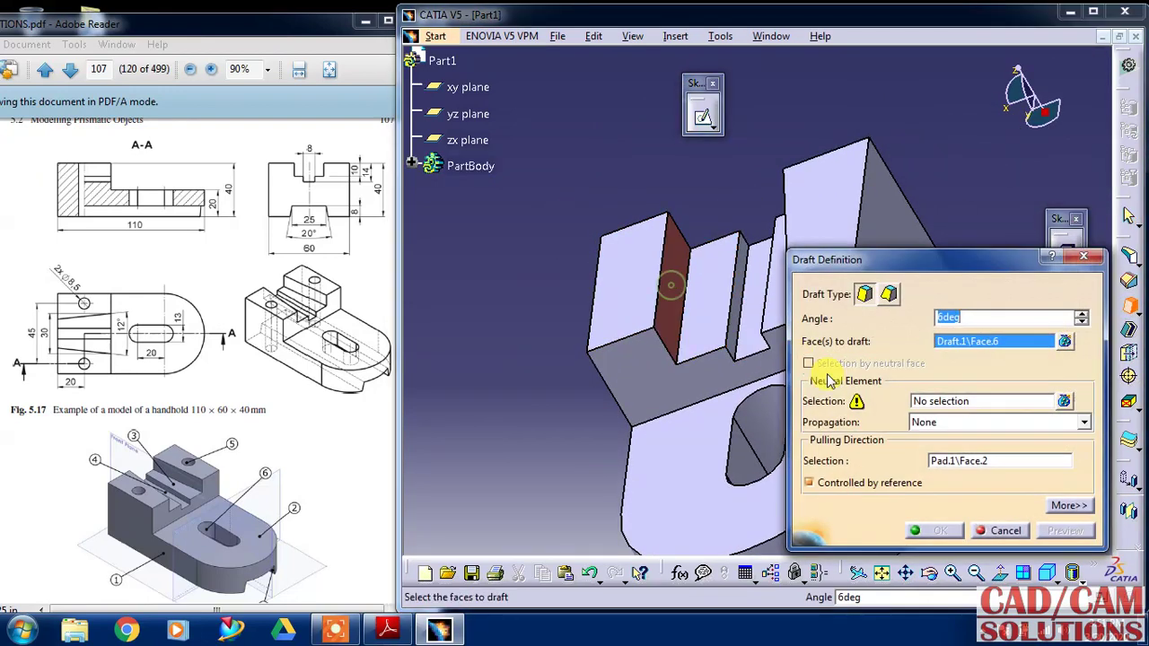
left_click(639, 390)
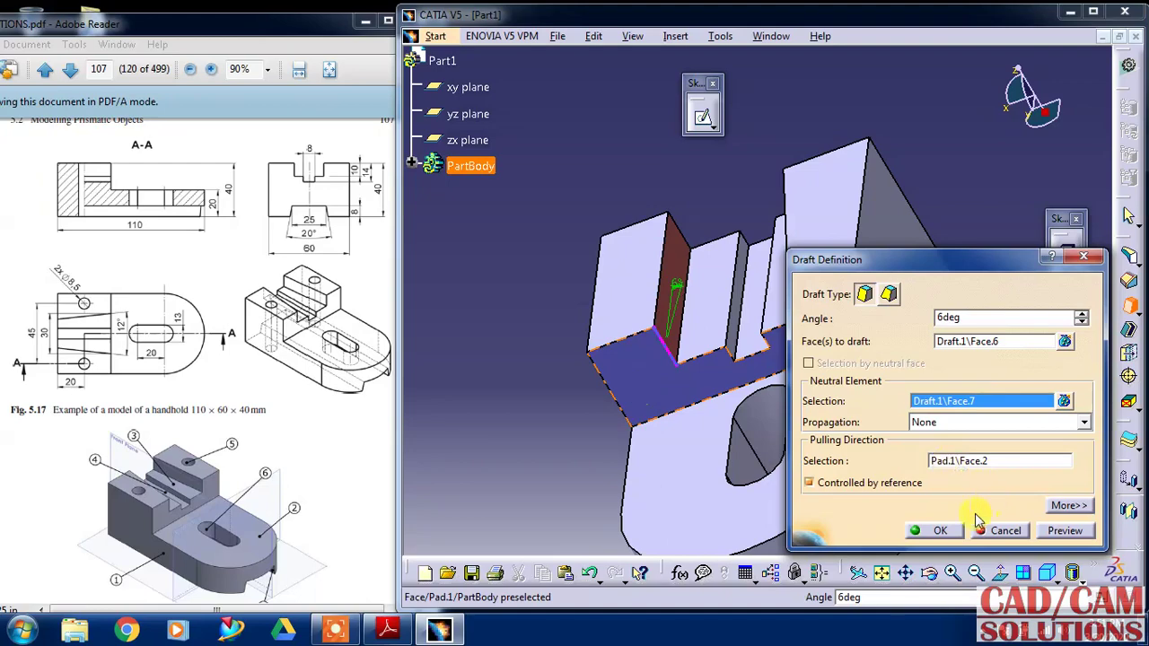
left_click(940, 531)
middle_click_drag(541, 421, 731, 369)
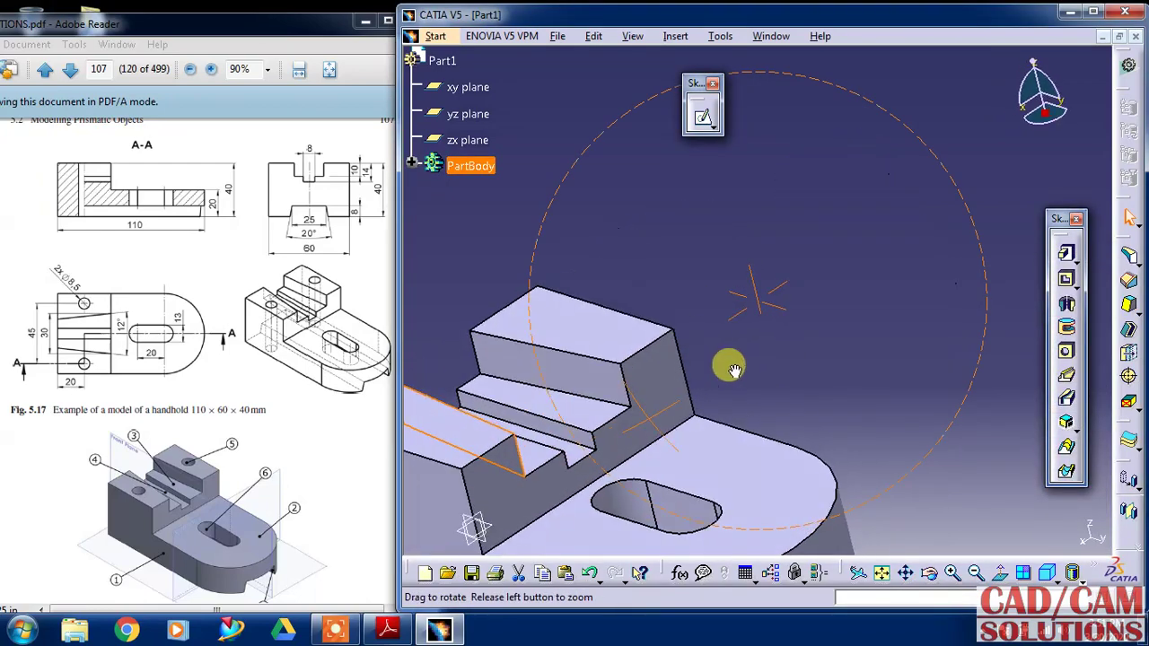
mouse_move(596, 302)
middle_mouse_down()
mouse_move(756, 231)
mouse_move(931, 425)
mouse_move(843, 311)
mouse_move(829, 349)
middle_mouse_up()
Expand PartBody and briefly show Sketch.3 on the part, then hide it again.
left_click(550, 236)
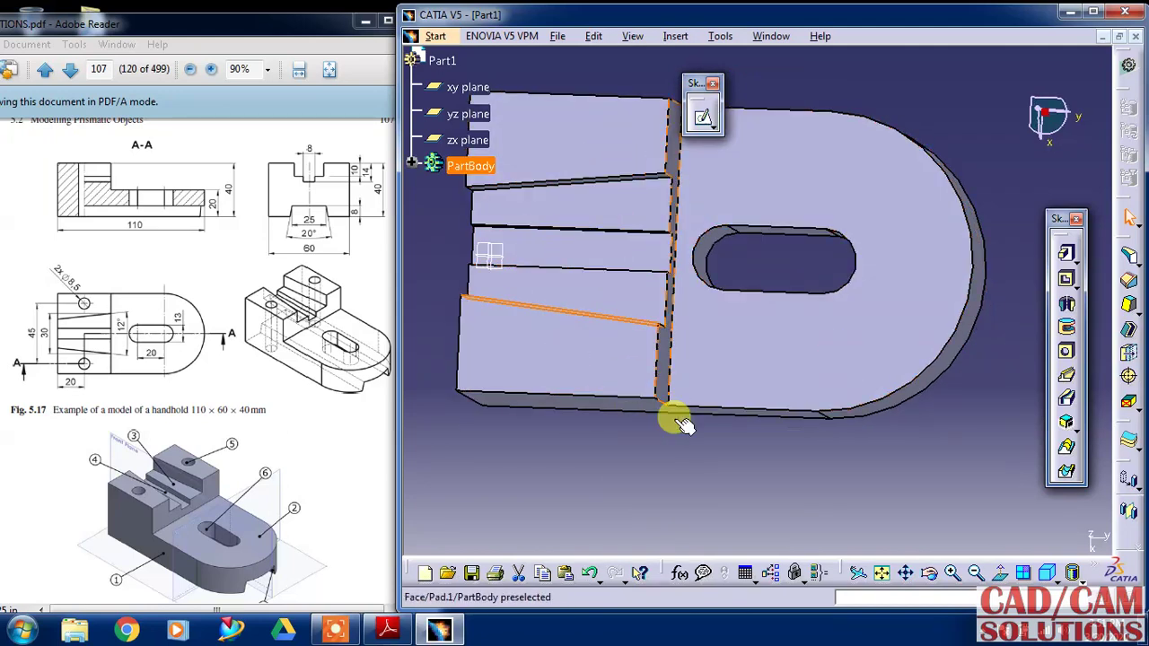
middle_click_drag(687, 494, 584, 257)
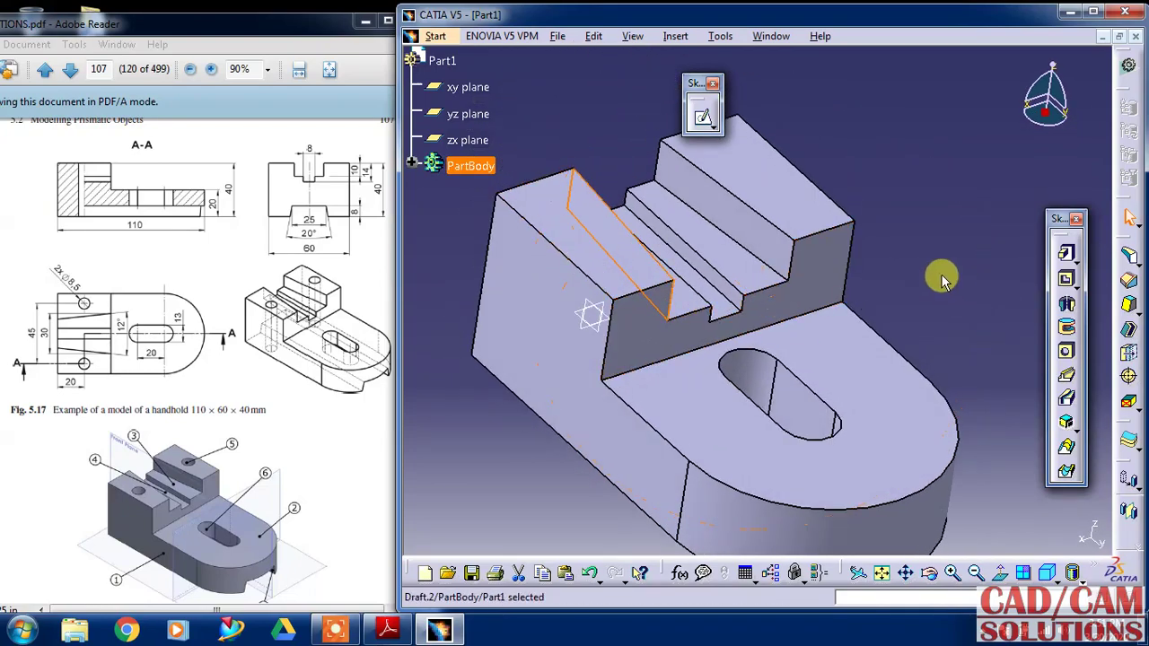
left_click(412, 163)
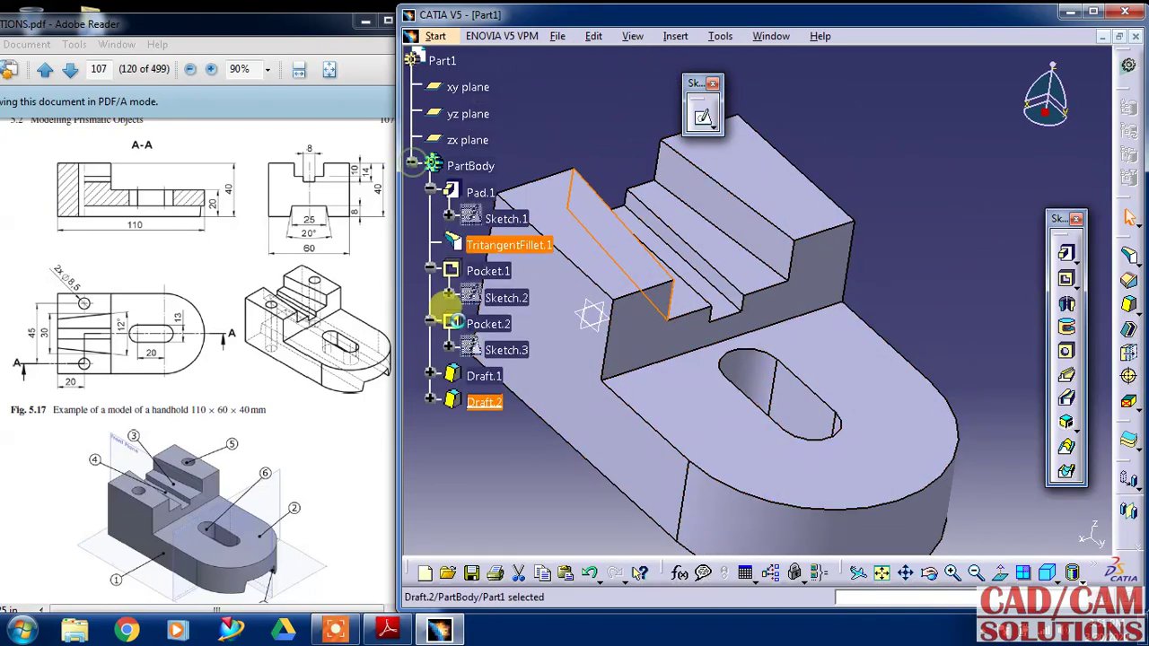
left_click(466, 405)
right_click(508, 349)
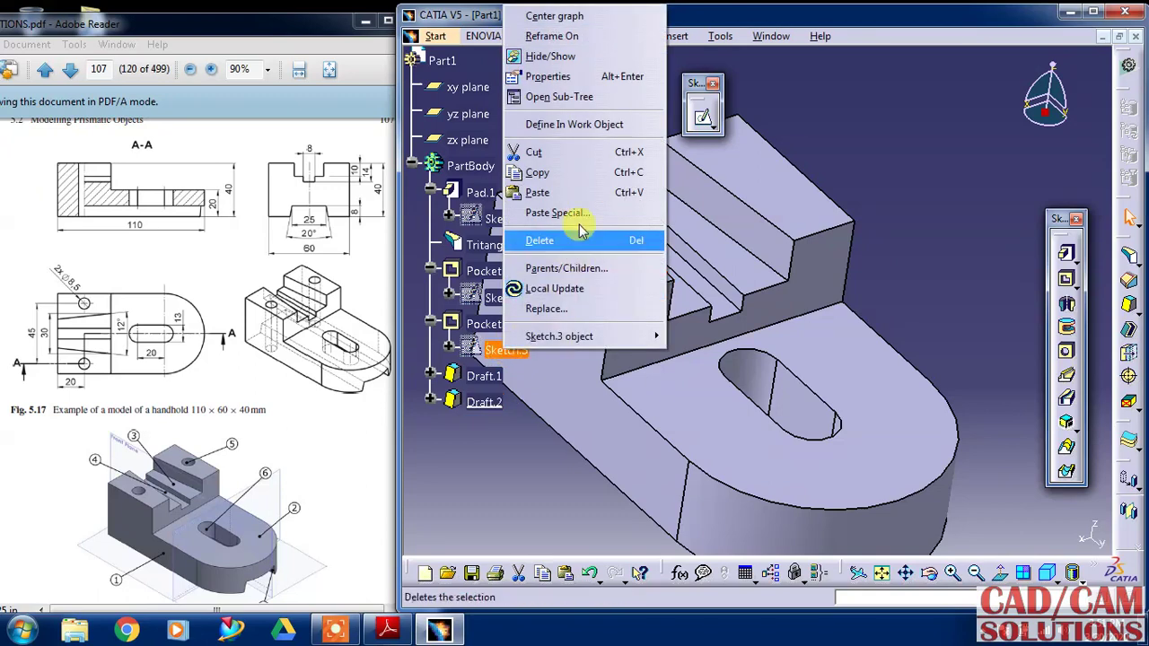
left_click(584, 55)
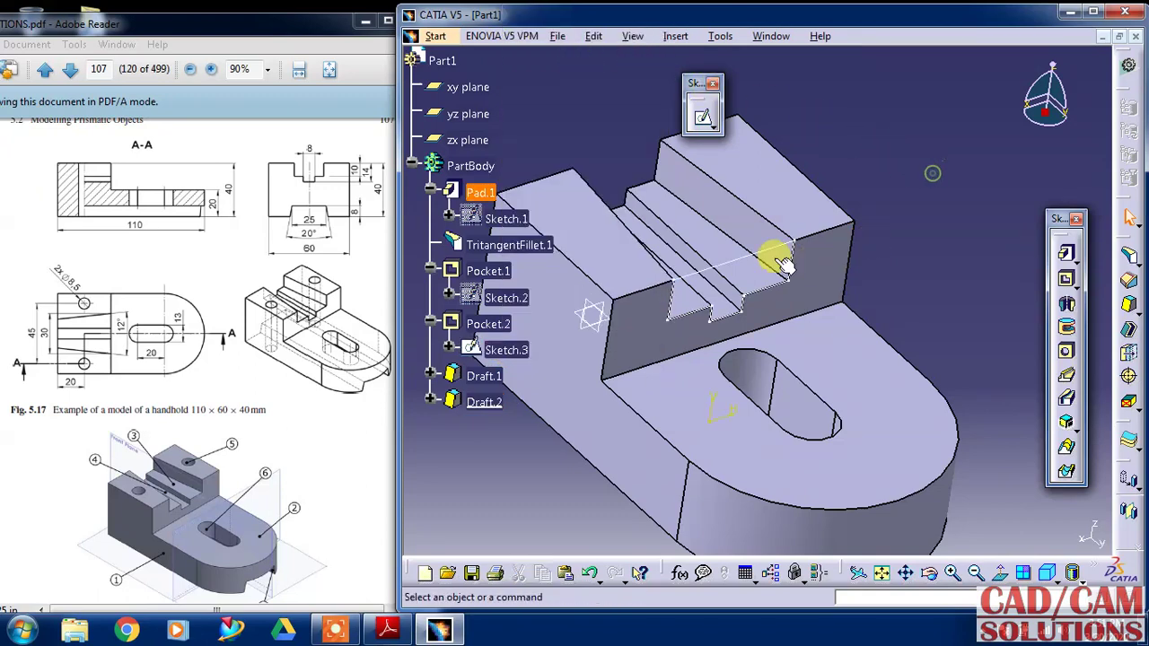
left_click(495, 352)
right_click(496, 352)
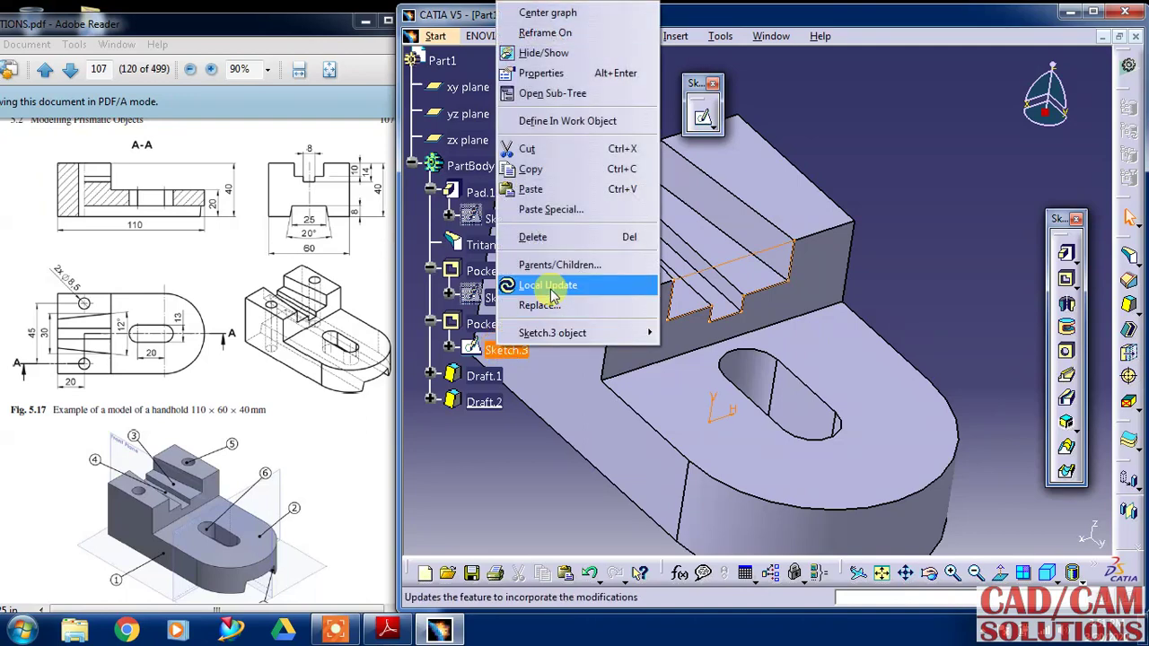
left_click(544, 53)
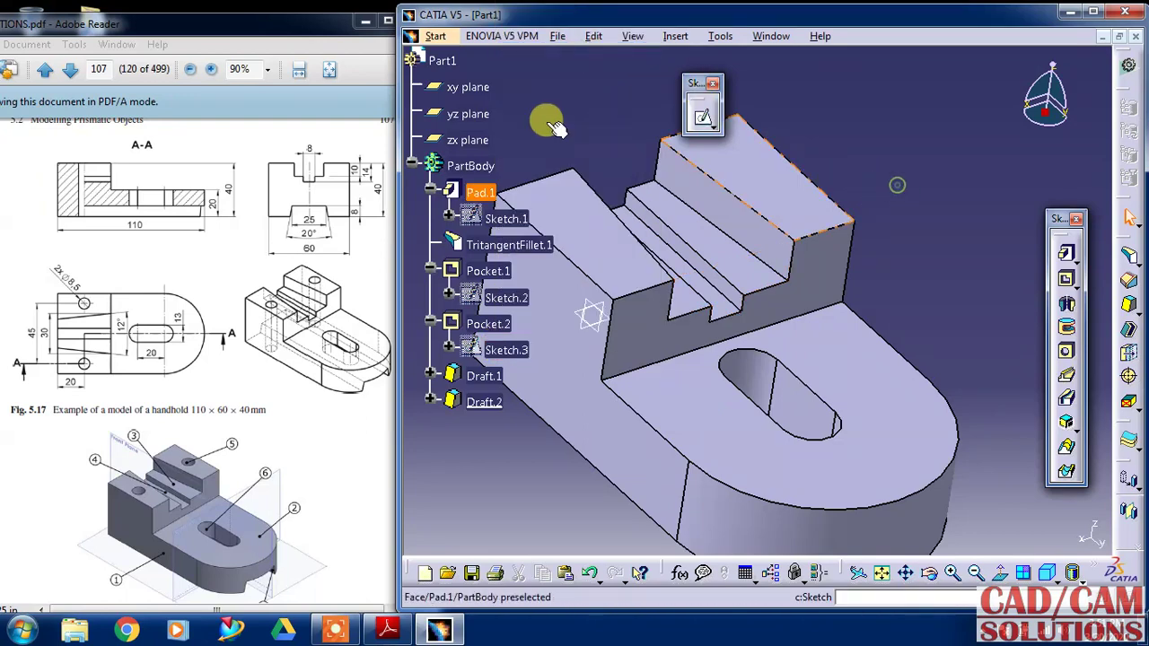
Start Sketch.4 on the block's front face.
scroll(544, 121, "down", 1)
mouse_move(802, 254)
middle_mouse_down()
mouse_move(838, 237)
mouse_move(838, 257)
mouse_move(827, 212)
middle_mouse_up()
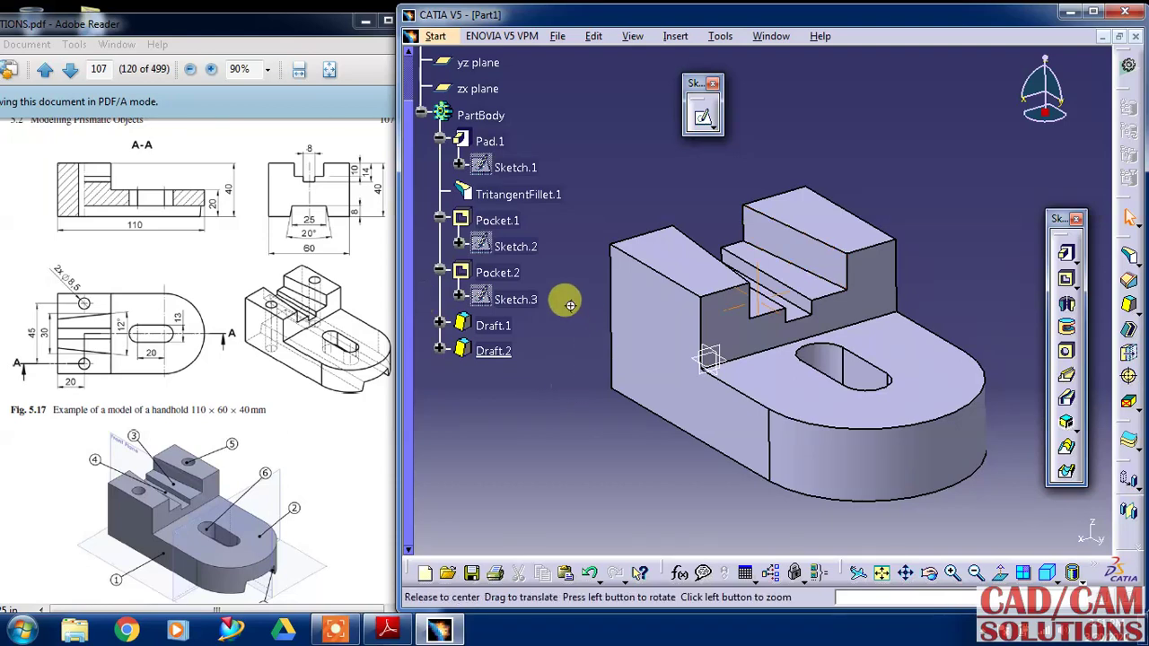
mouse_move(564, 300)
middle_mouse_down()
mouse_move(838, 326)
mouse_move(847, 313)
mouse_move(802, 346)
mouse_move(772, 215)
middle_mouse_up()
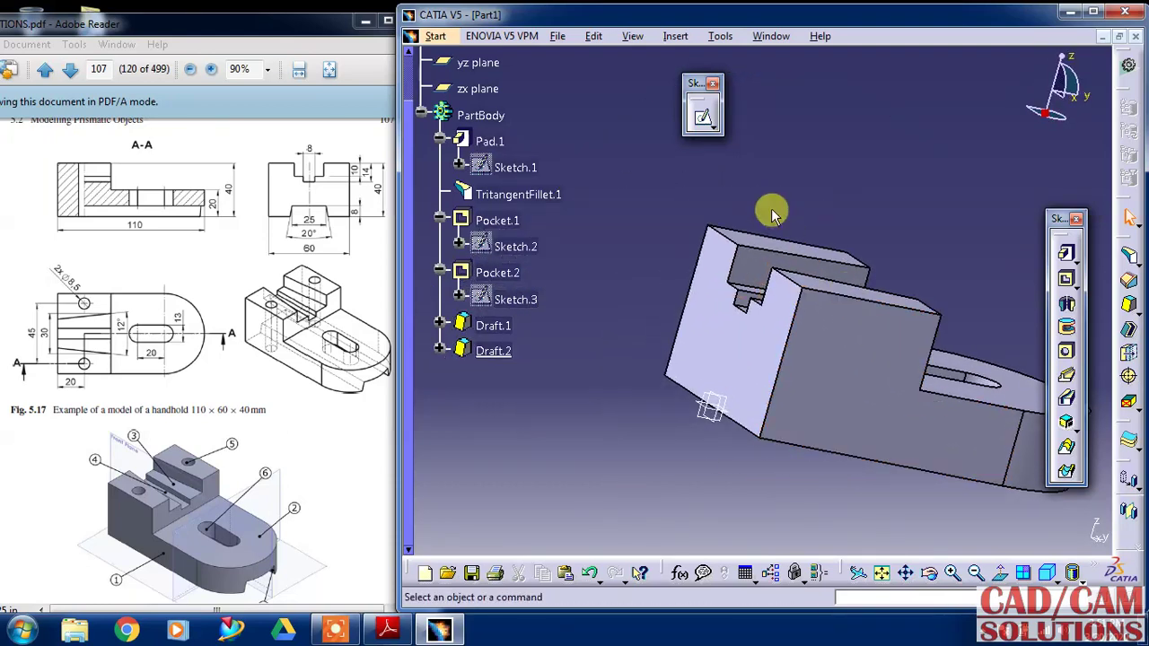
mouse_move(556, 296)
middle_mouse_down()
mouse_move(674, 372)
mouse_move(810, 403)
middle_mouse_up()
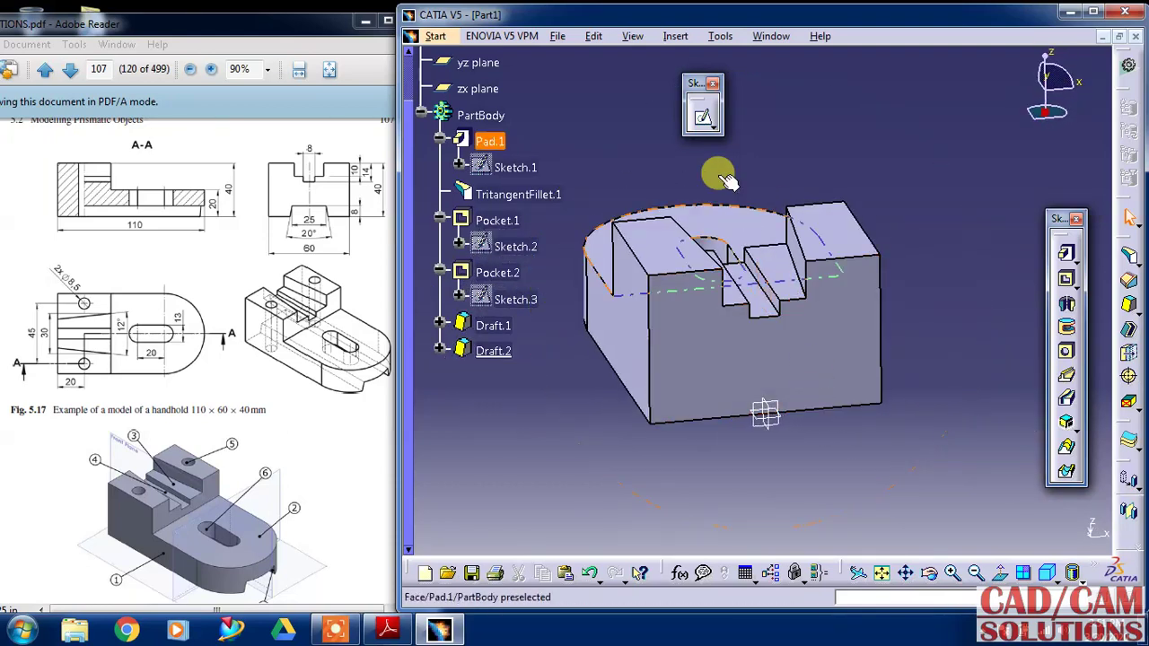
left_click(704, 121)
left_click(730, 367)
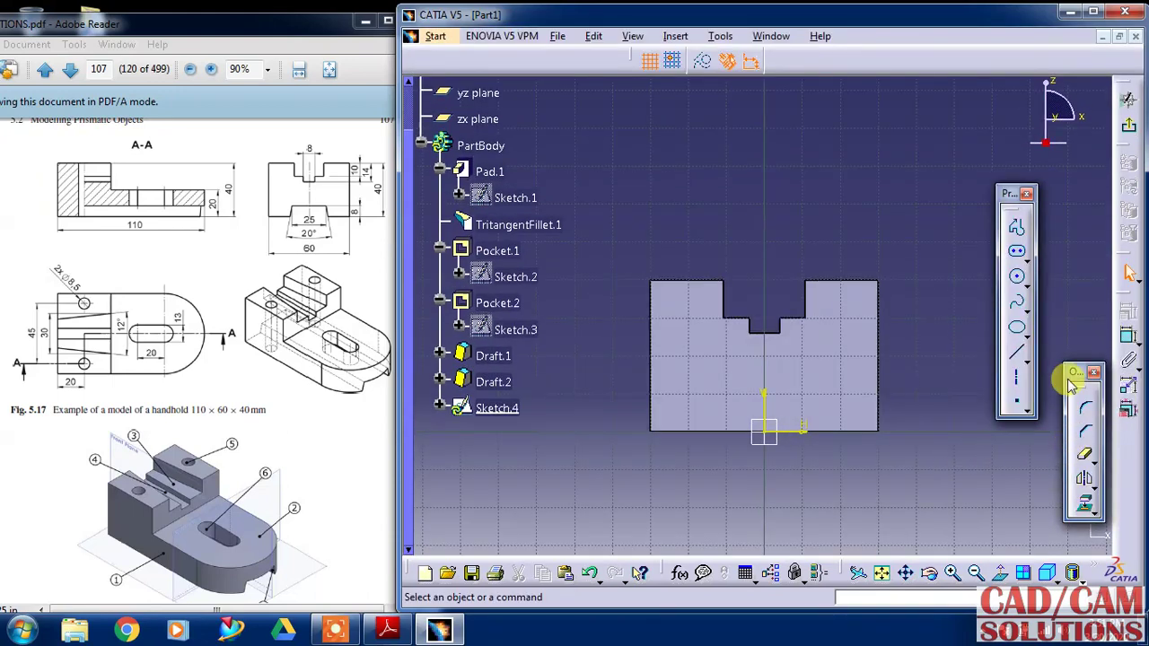
Project the front face's bottom edge and draw a half profile with a slanted side up to the V axis.
left_click(1085, 503)
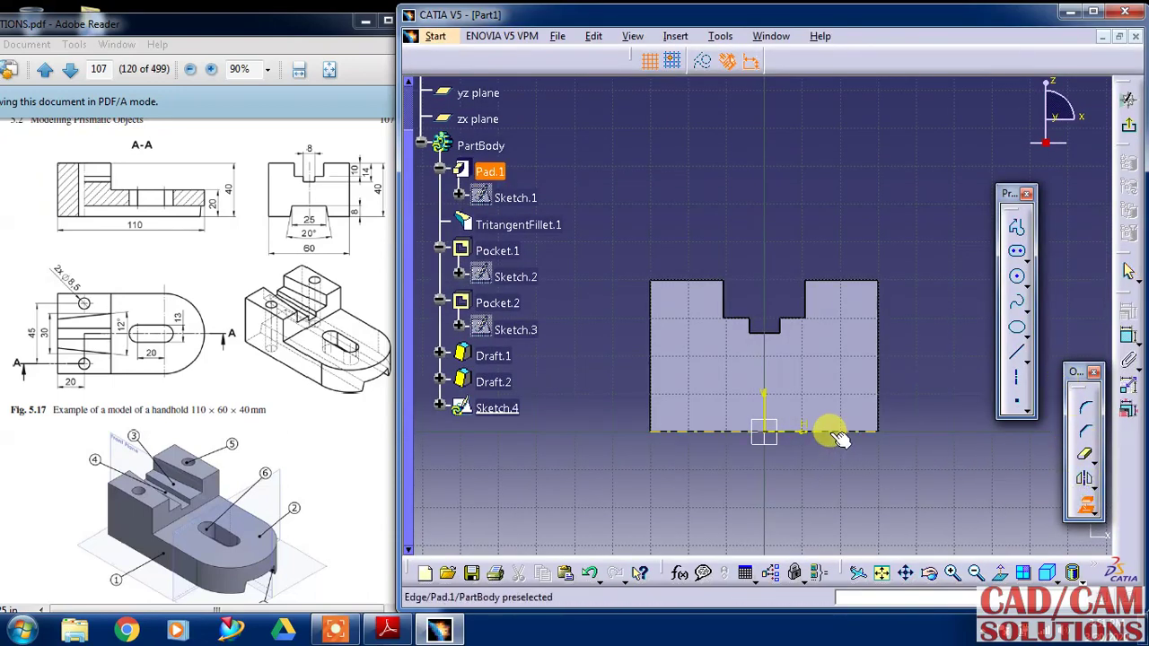
left_click(838, 438)
left_click(1017, 227)
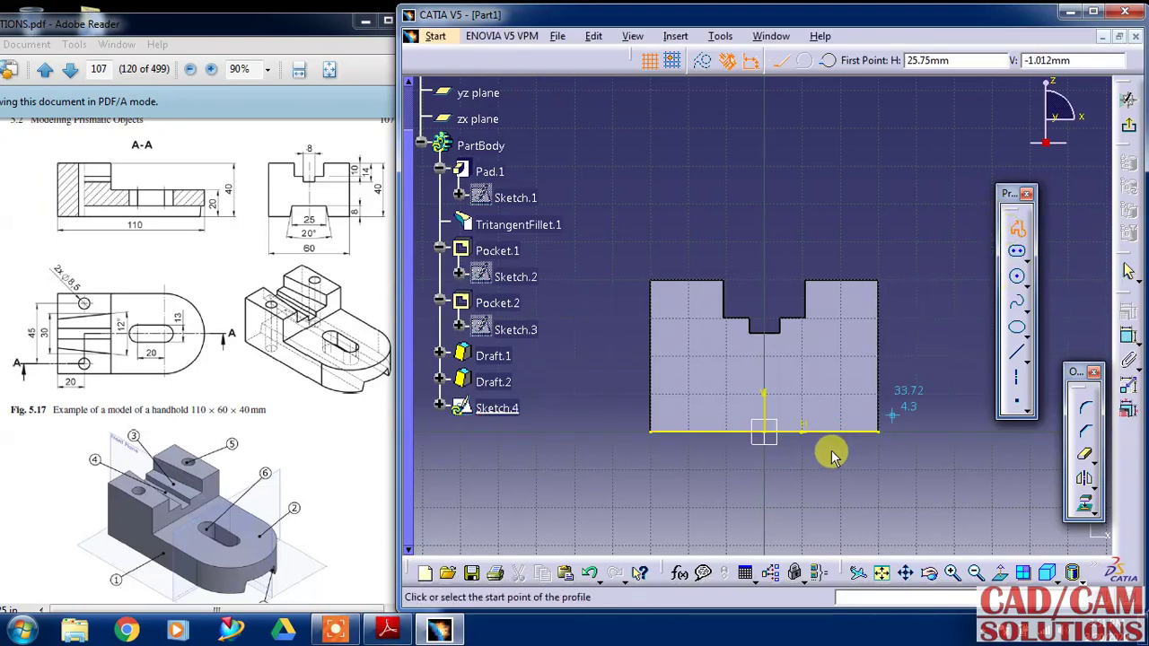
left_click(720, 432)
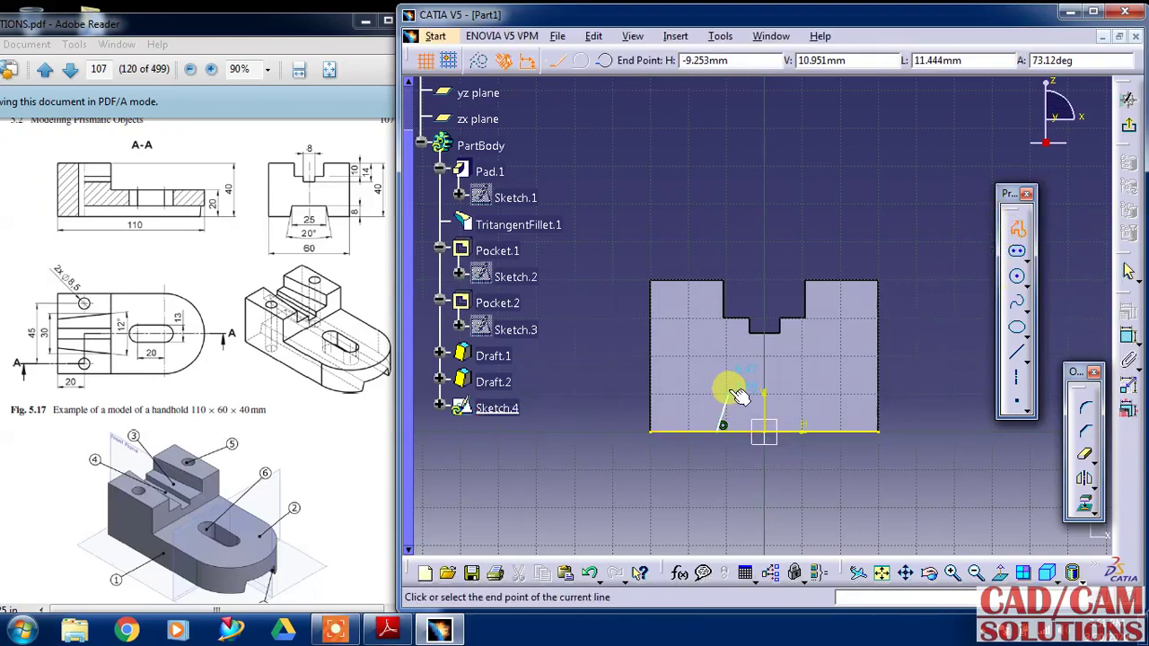
left_click(729, 393)
left_click(765, 390)
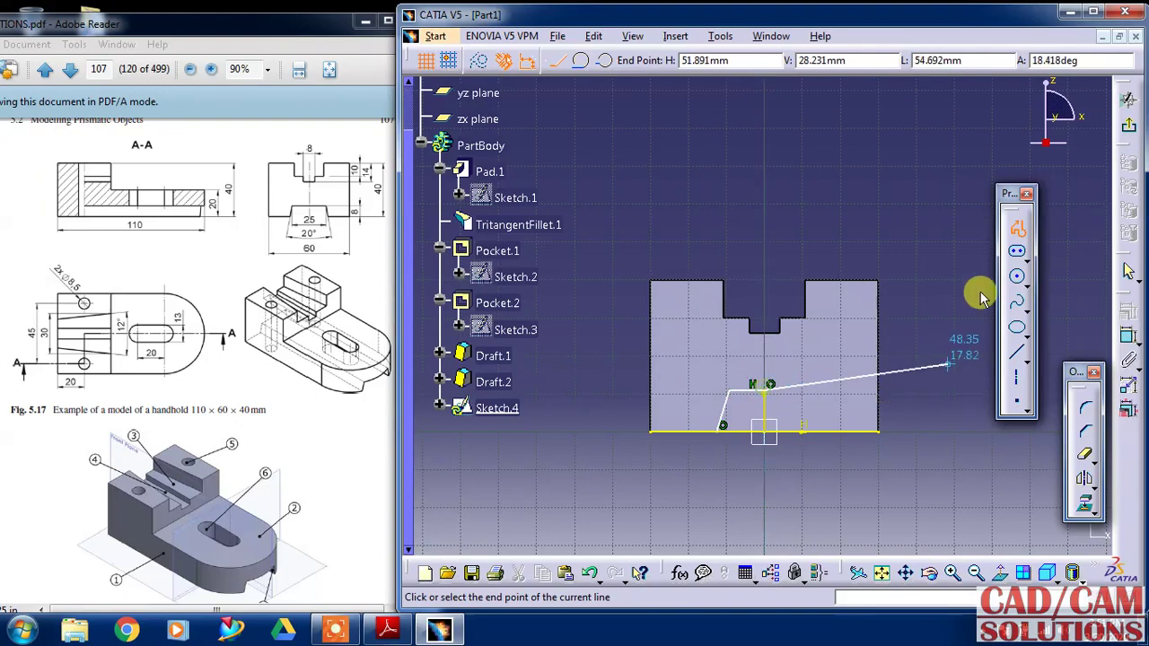
left_click(1017, 230)
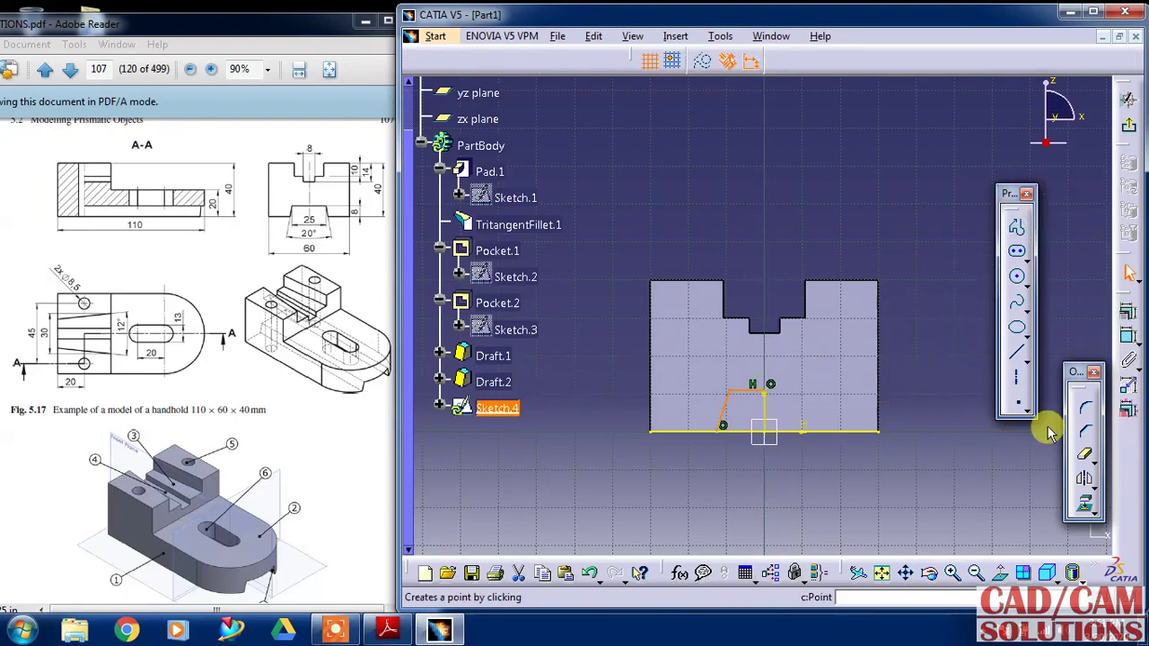
Mirror the half profile about the V axis and trim away the unused bottom-edge piece.
left_click(1085, 479)
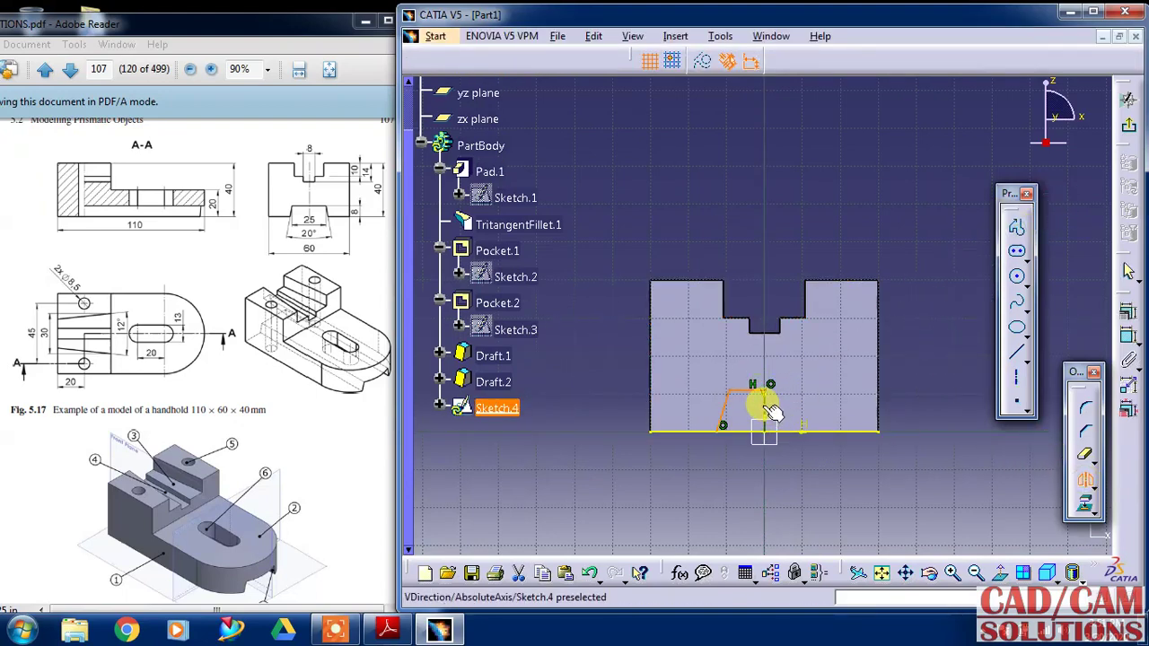
left_click(764, 411)
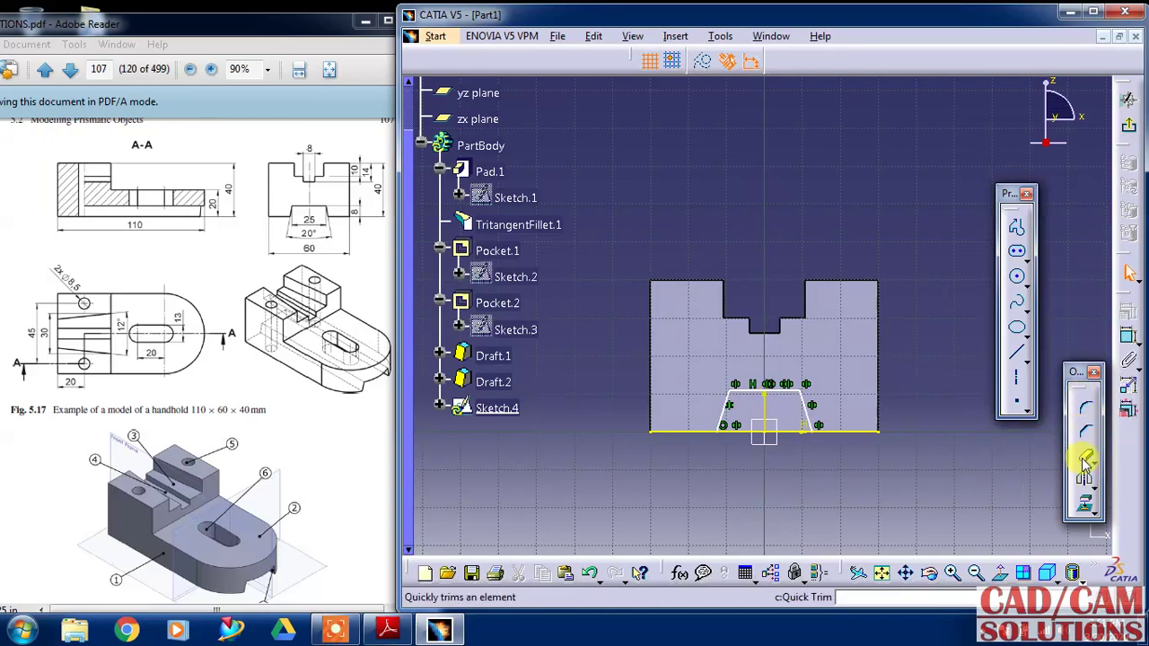
left_click(678, 432)
left_click(1128, 335)
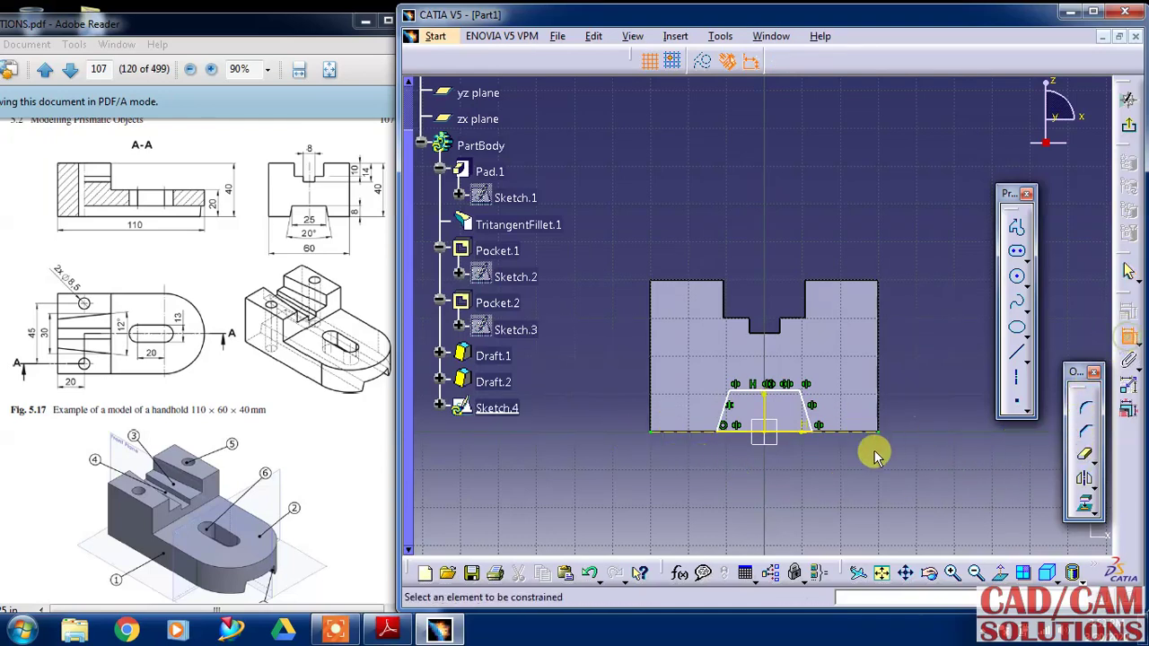
Dimension the trapezoid's top width as 25.
middle_click_drag(857, 465, 841, 405)
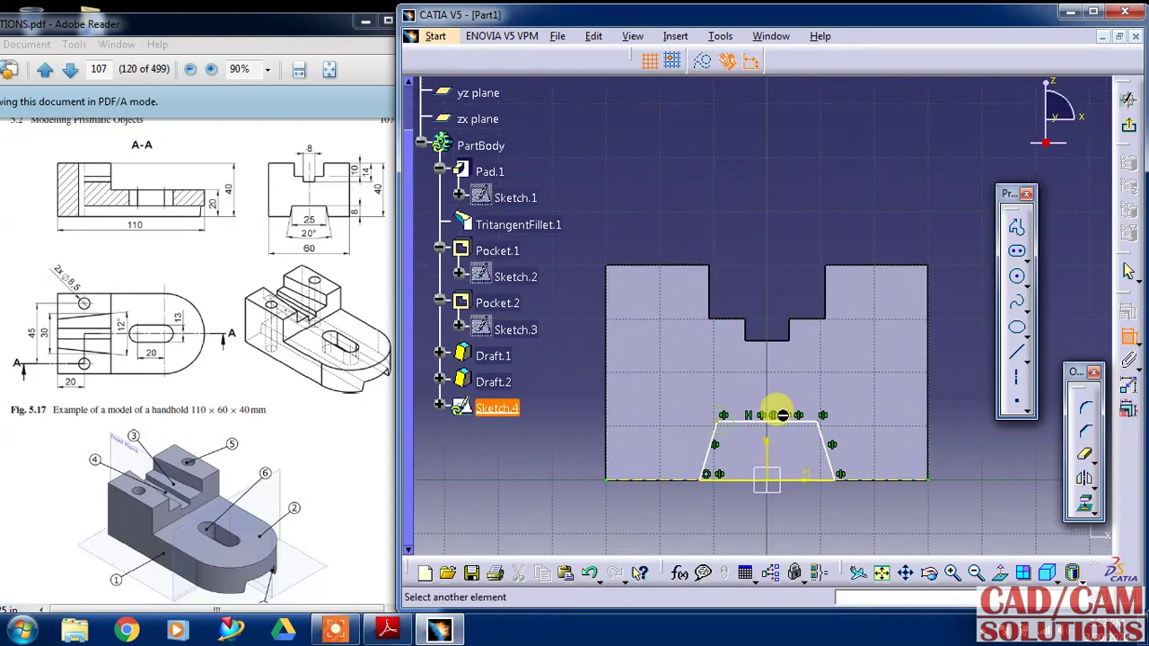
left_click(820, 416)
left_click(781, 252)
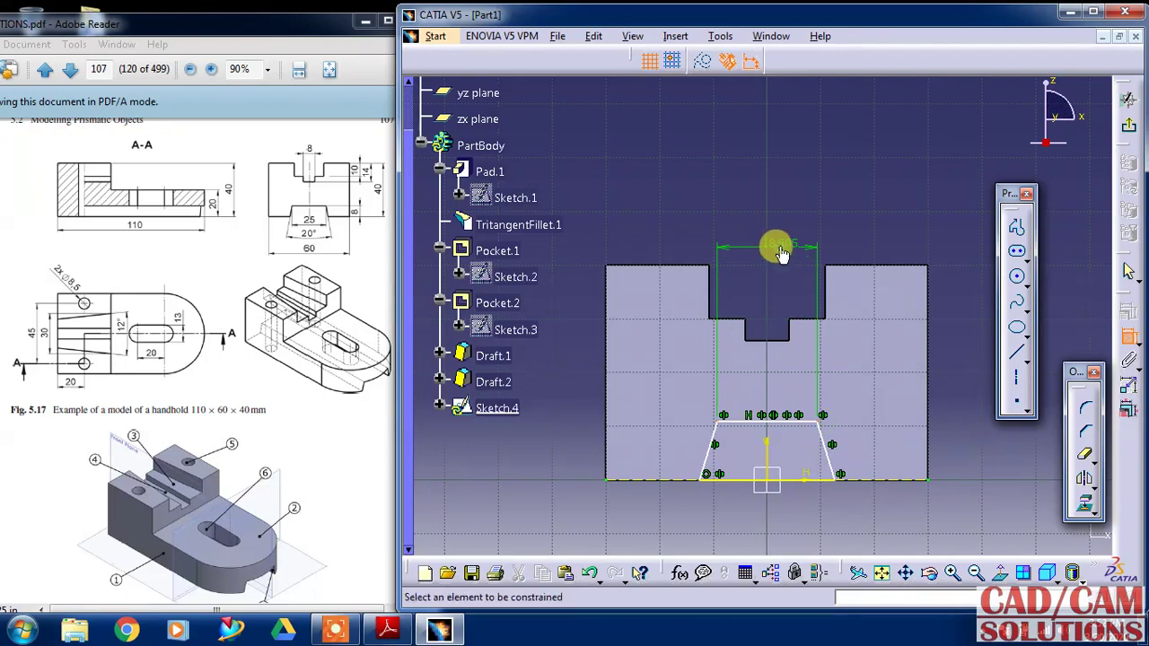
double_click(782, 250)
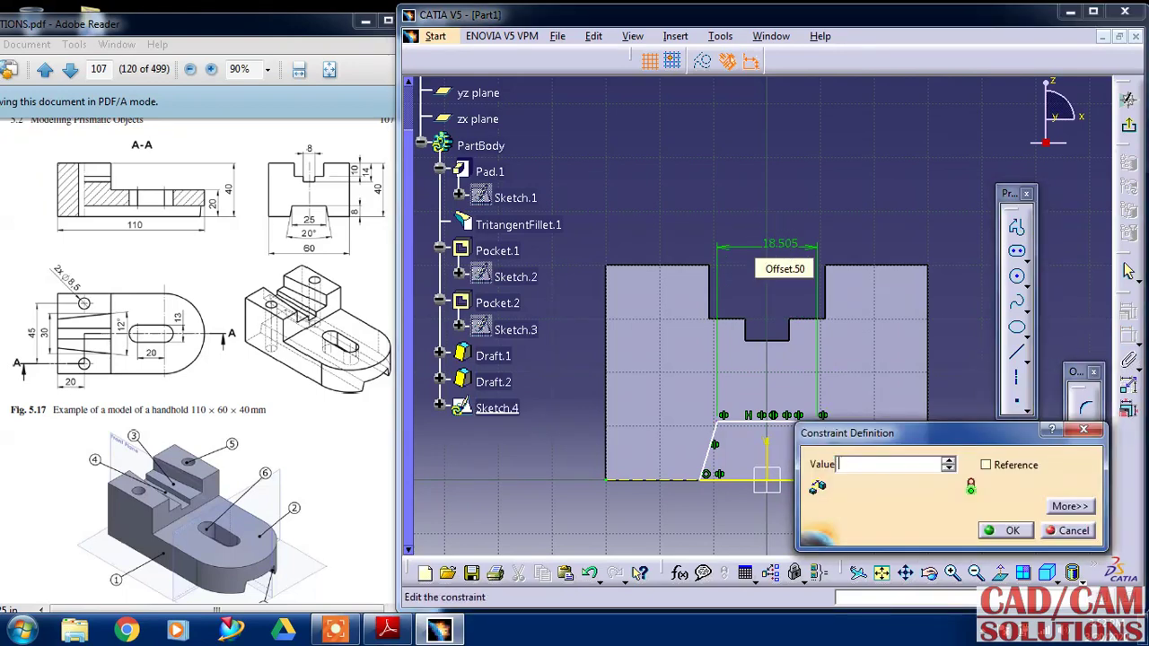
type("25")
key("Return")
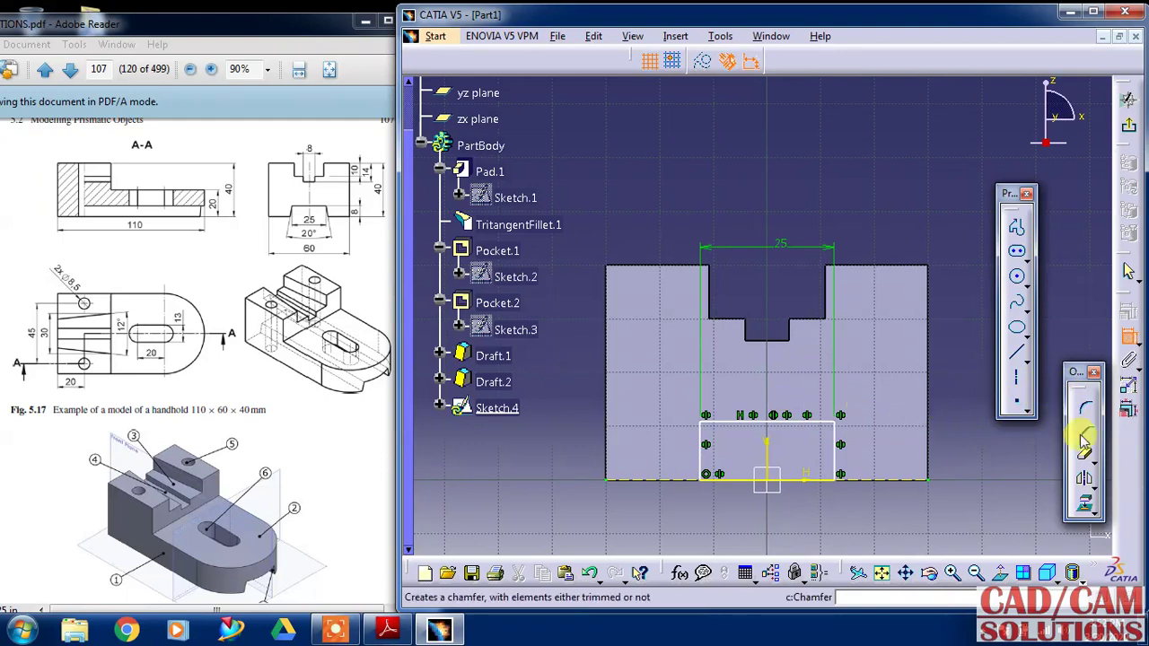
Constrain the angle between the top line and slanted side to 100°.
left_click(735, 421)
left_click(707, 449)
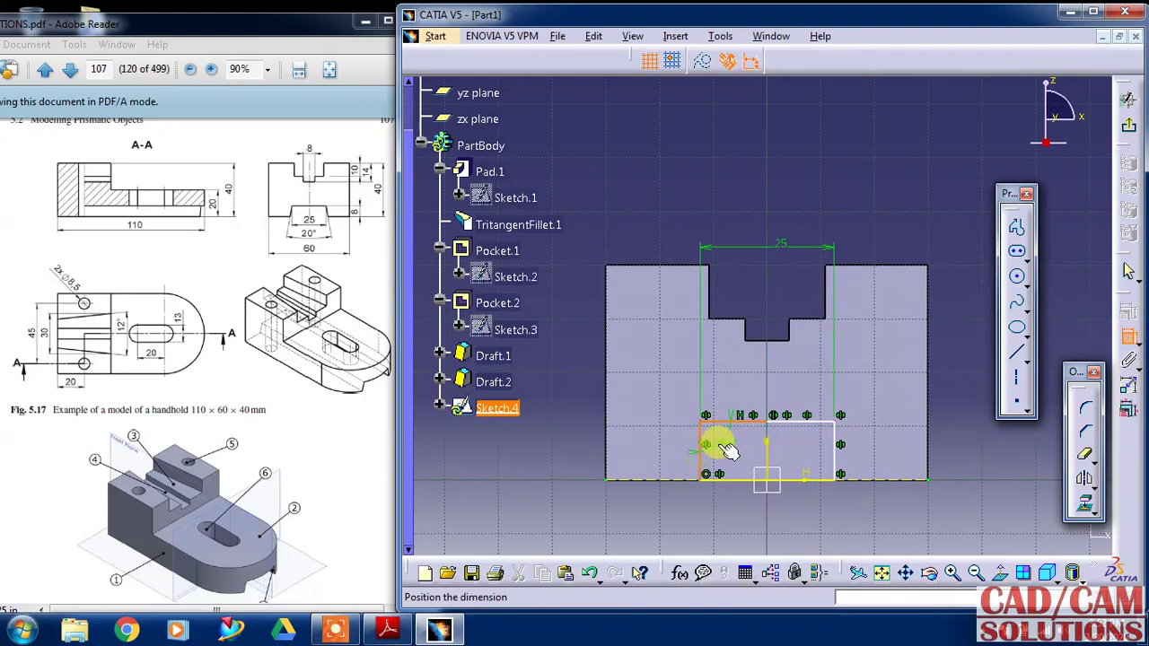
double_click(723, 446)
type("10")
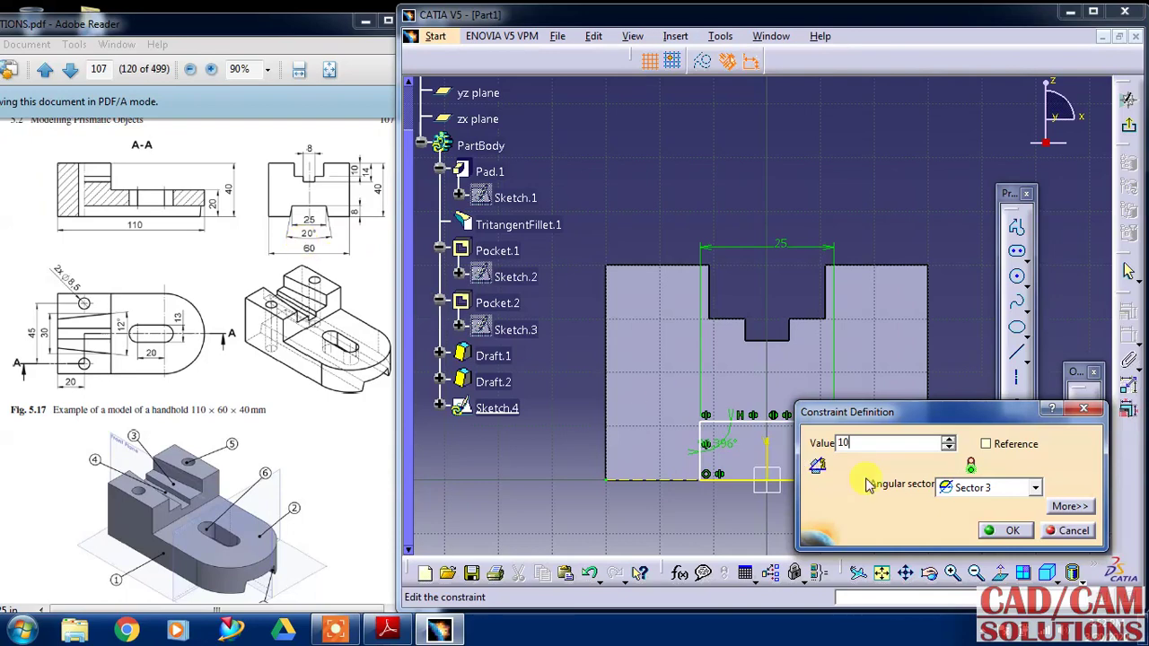
left_click(994, 530)
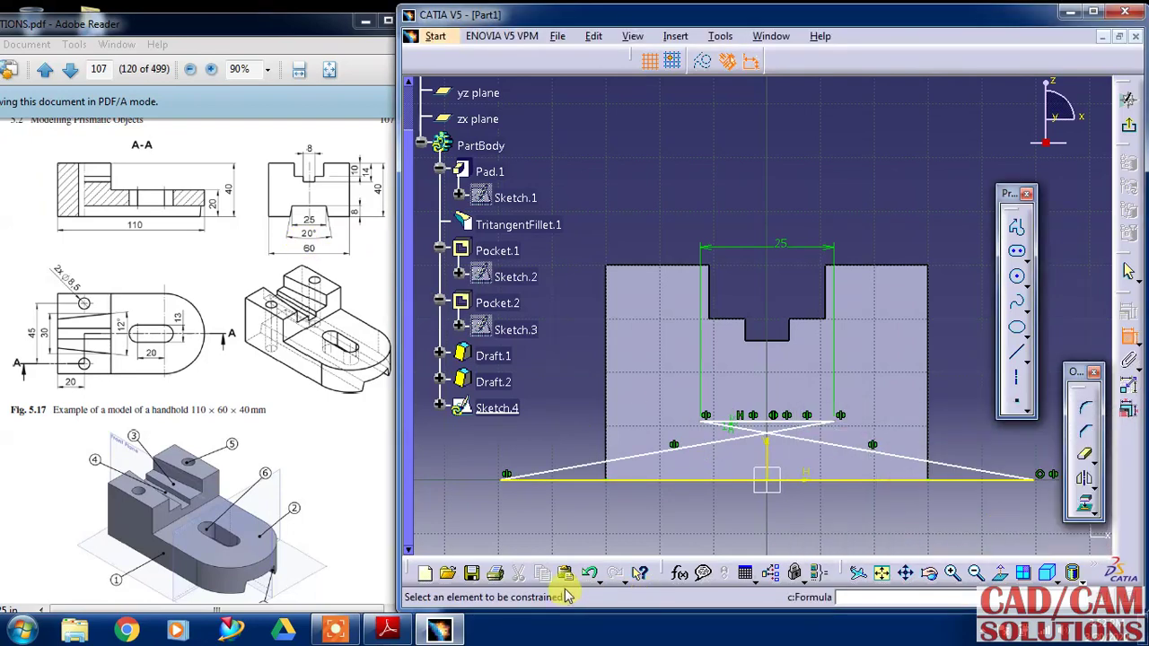
left_click(588, 572)
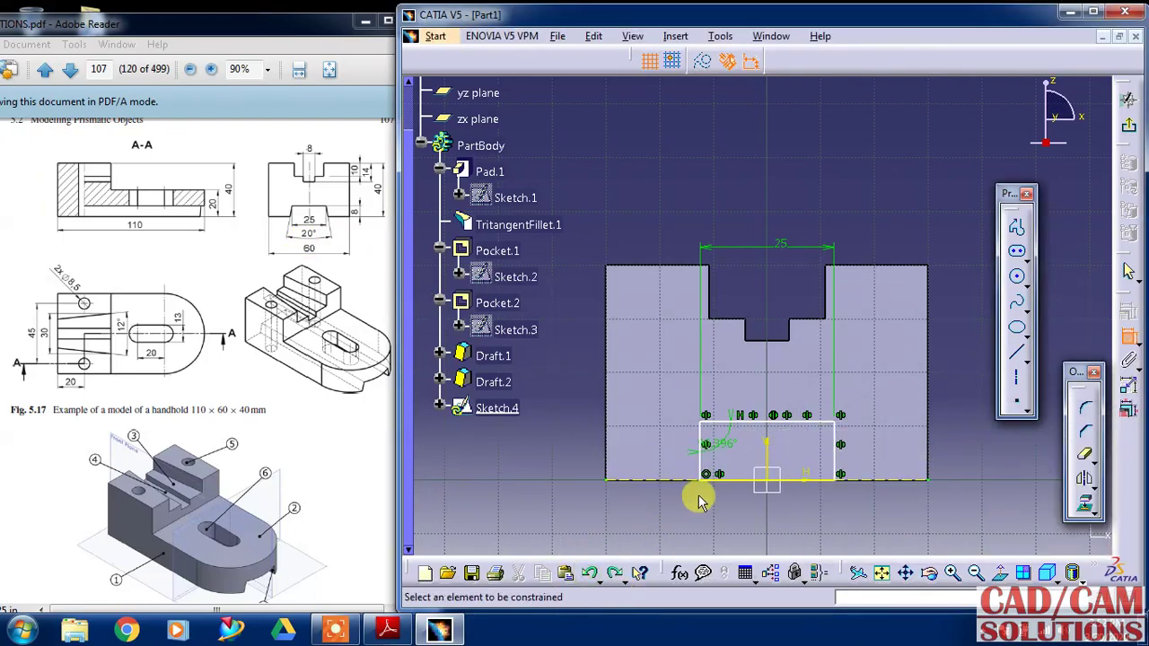
double_click(723, 447)
type("100")
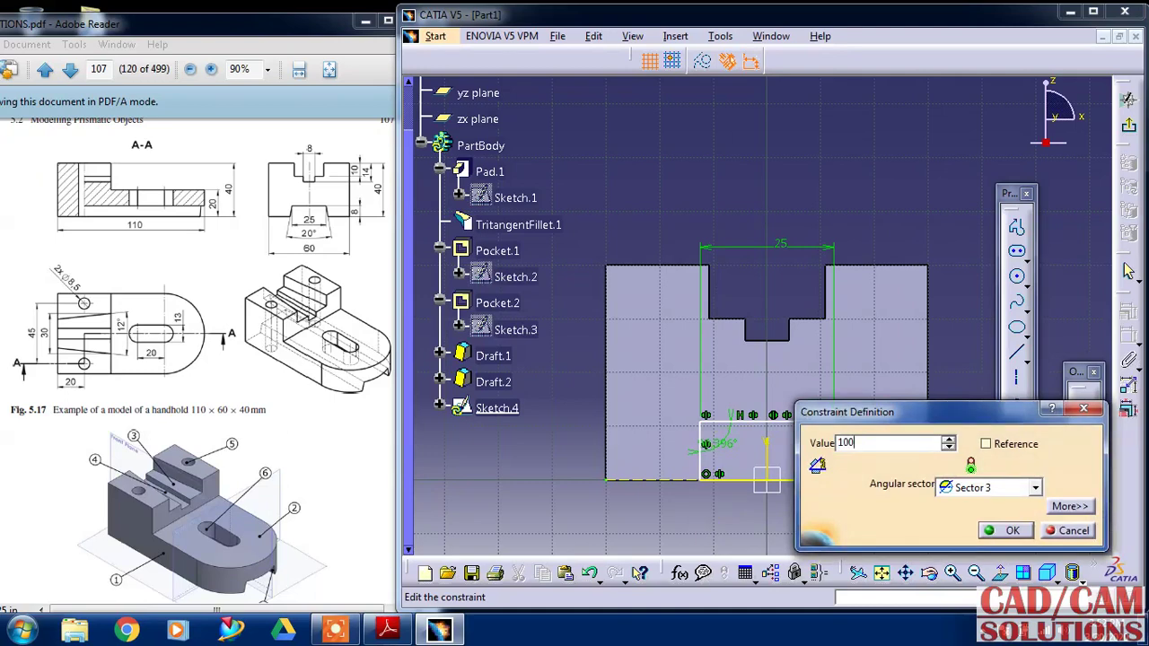
key("Return")
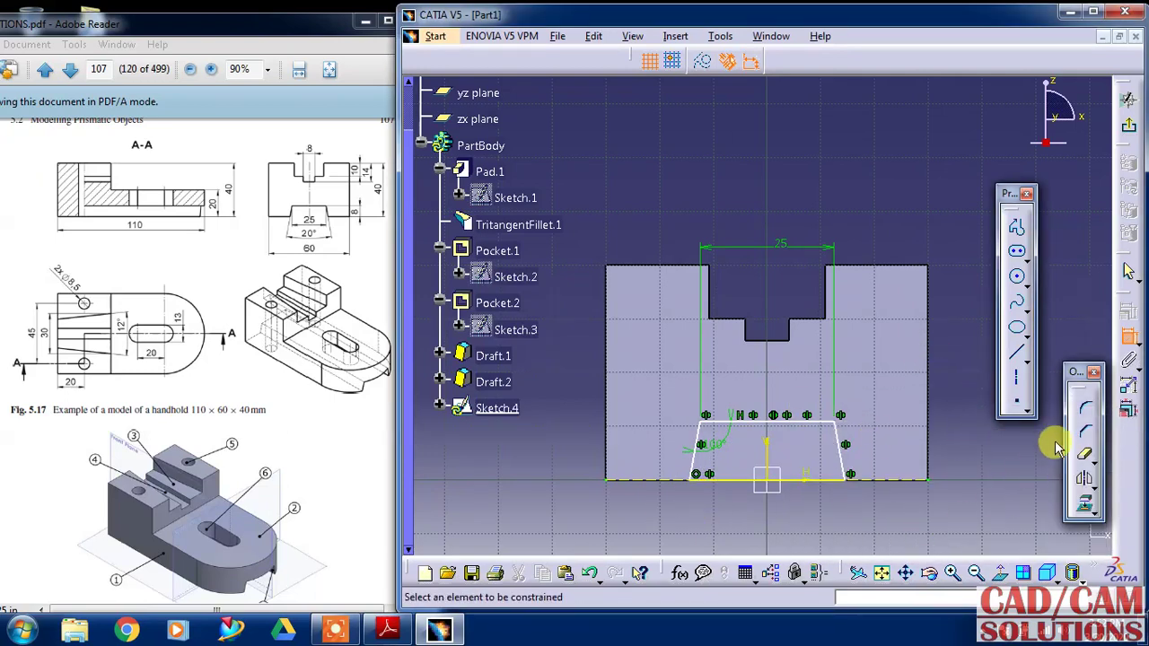
Add a vertically measured 8 mm height dimension on the right slanted edge.
left_click(1128, 336)
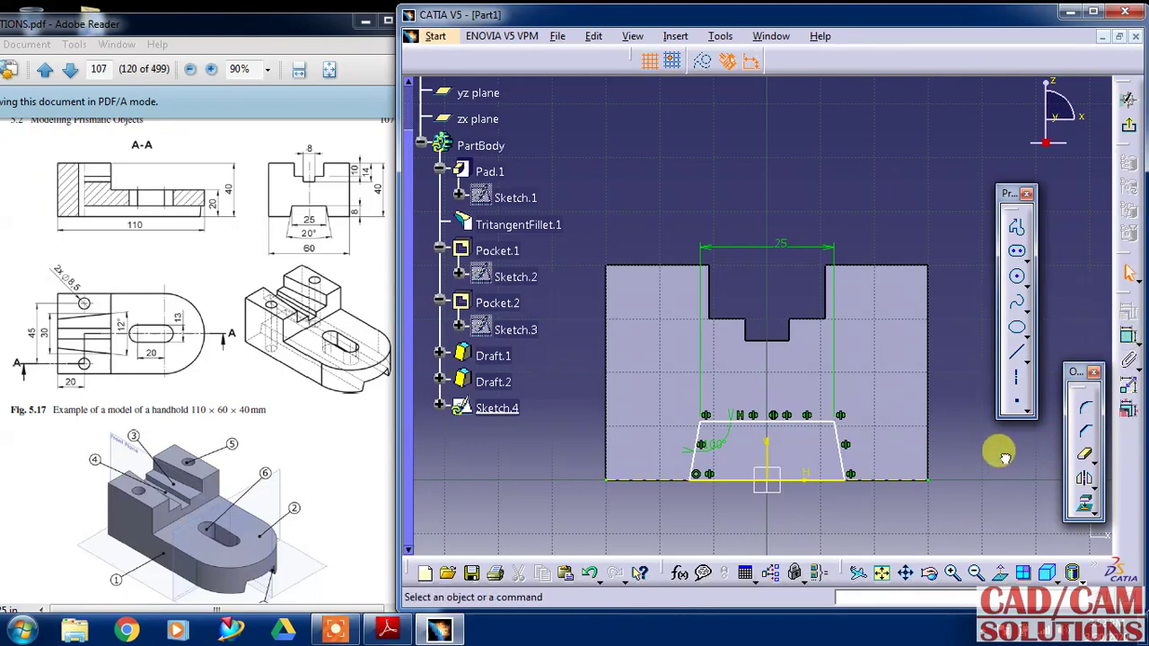
left_click(1128, 337)
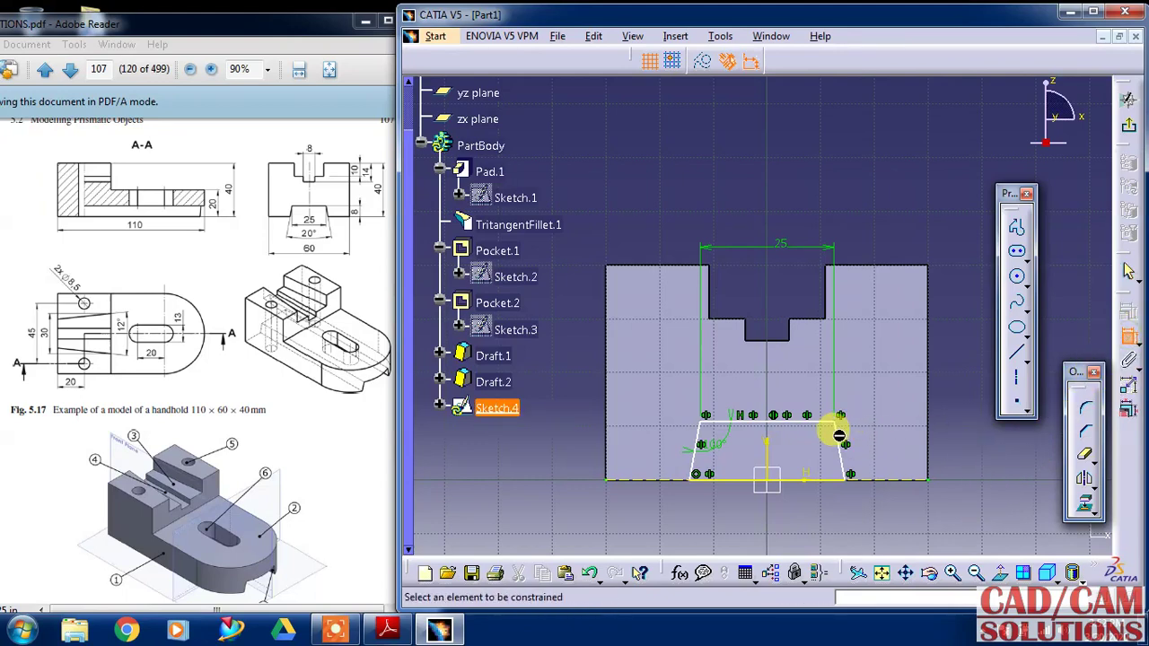
left_click(838, 436)
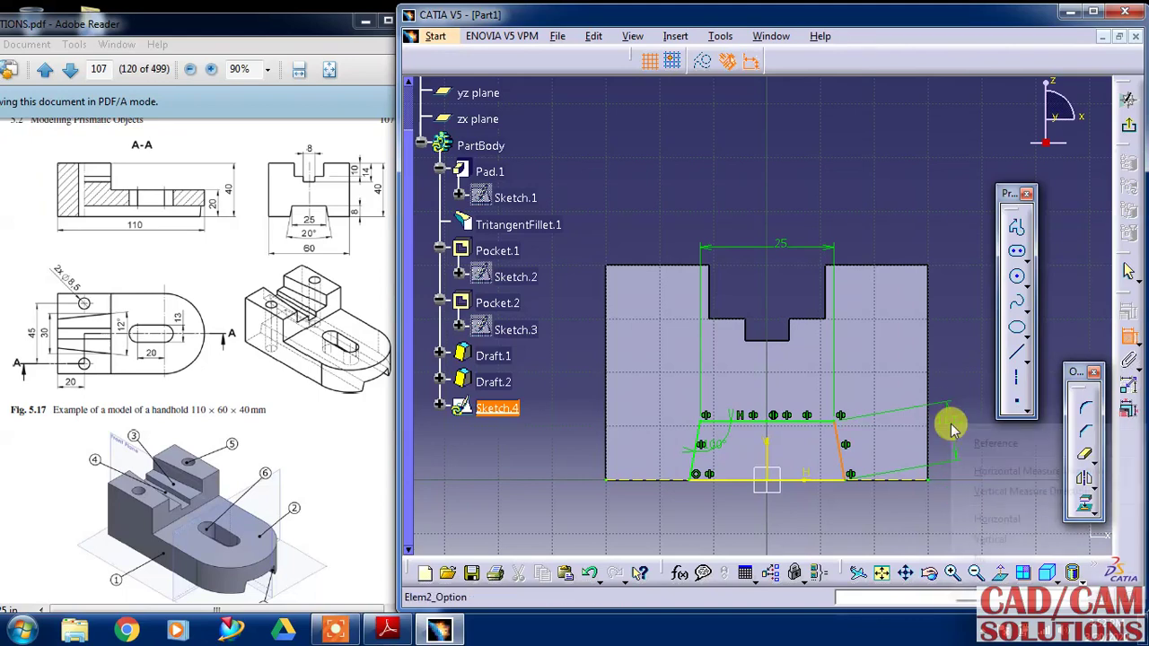
right_click(949, 426)
left_click(997, 474)
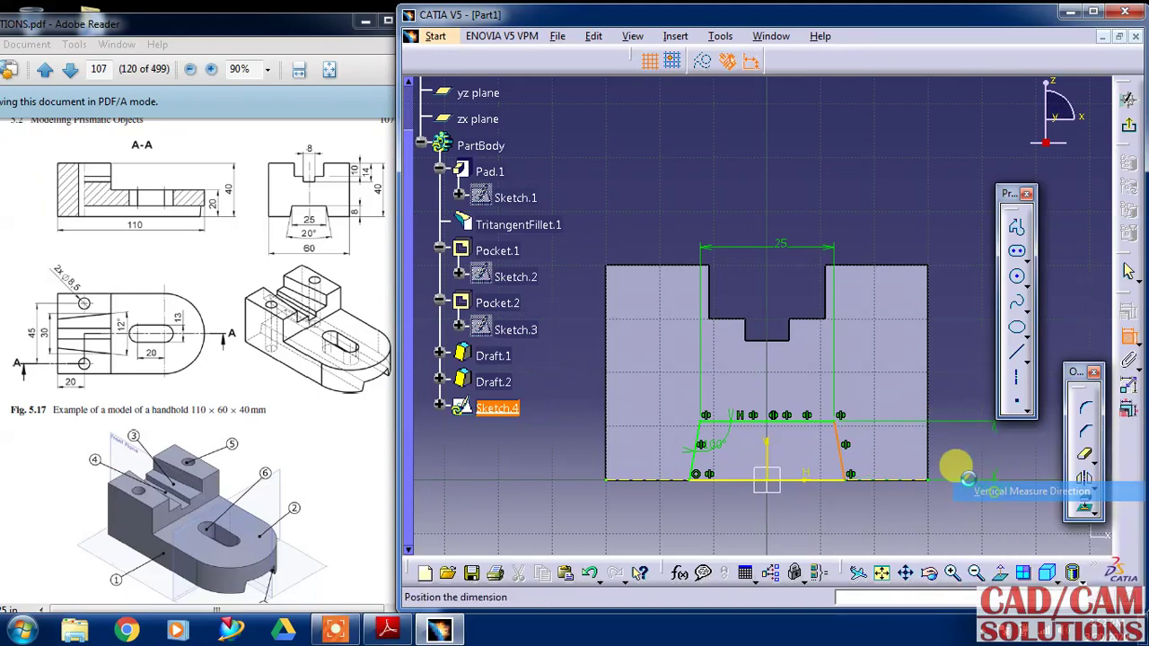
left_click(954, 448)
double_click(954, 446)
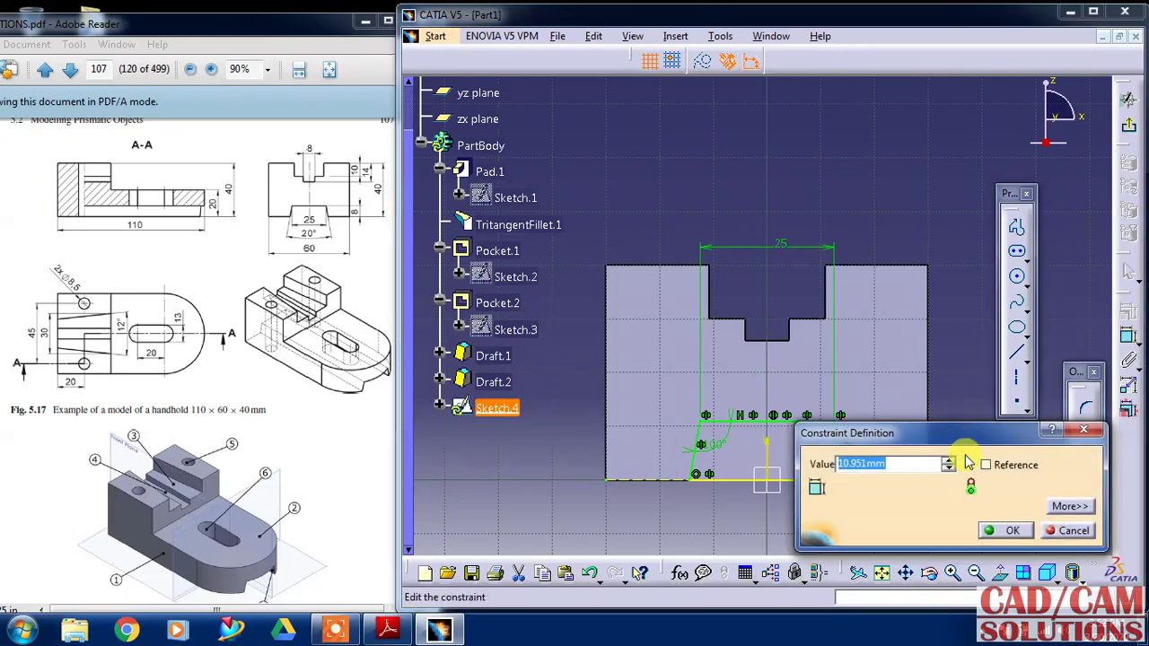
key("Return")
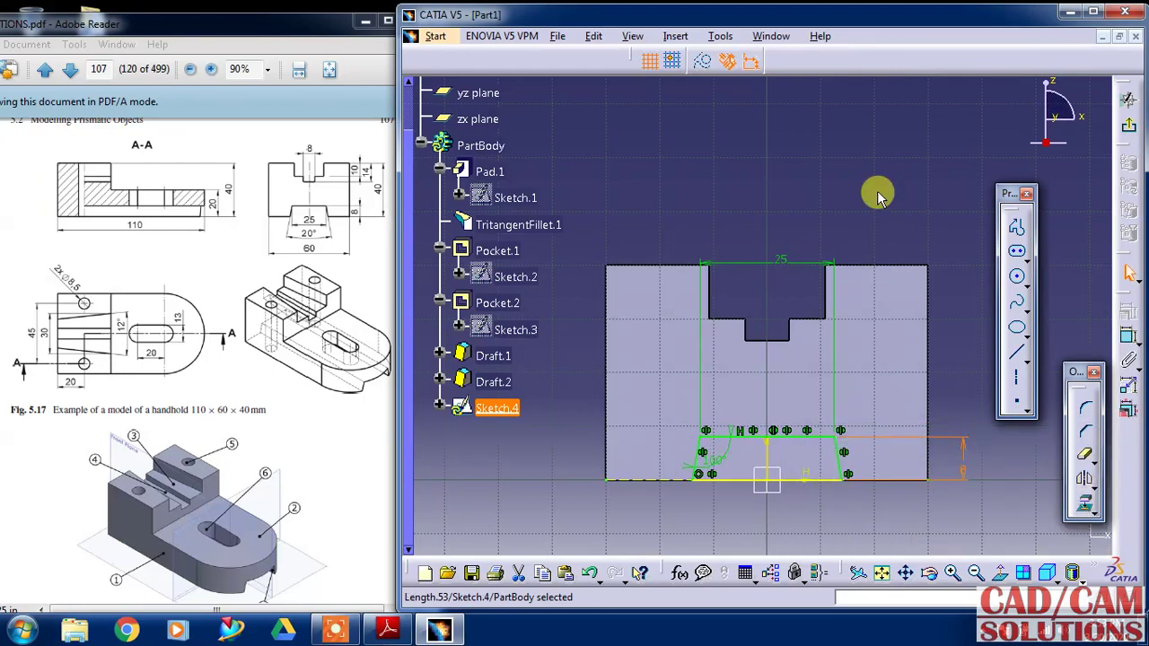
Exit the sketcher and pocket Sketch.4 Up to last, creating Pocket.3 along the underside.
left_click(1128, 124)
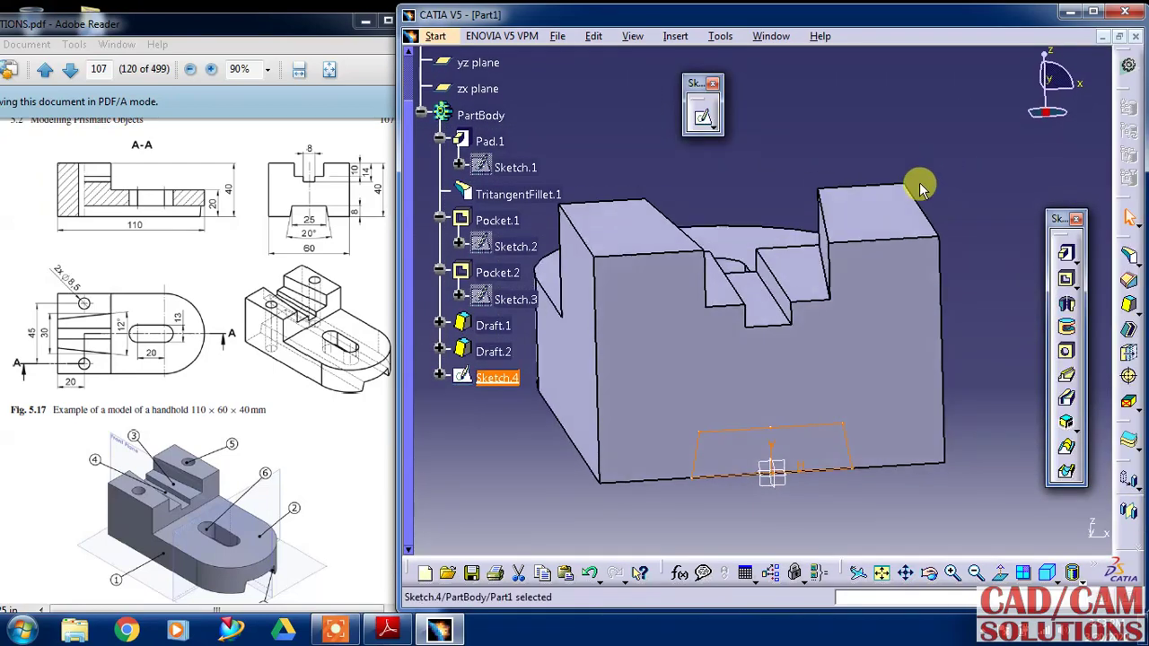
left_click(1066, 278)
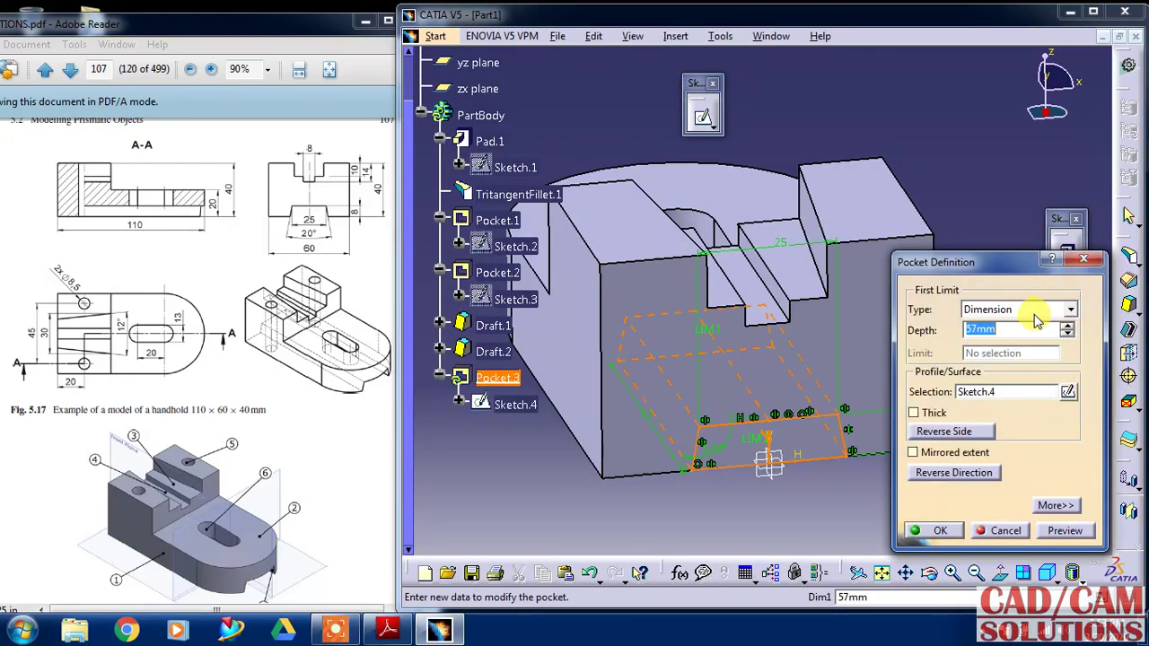
left_click(1026, 313)
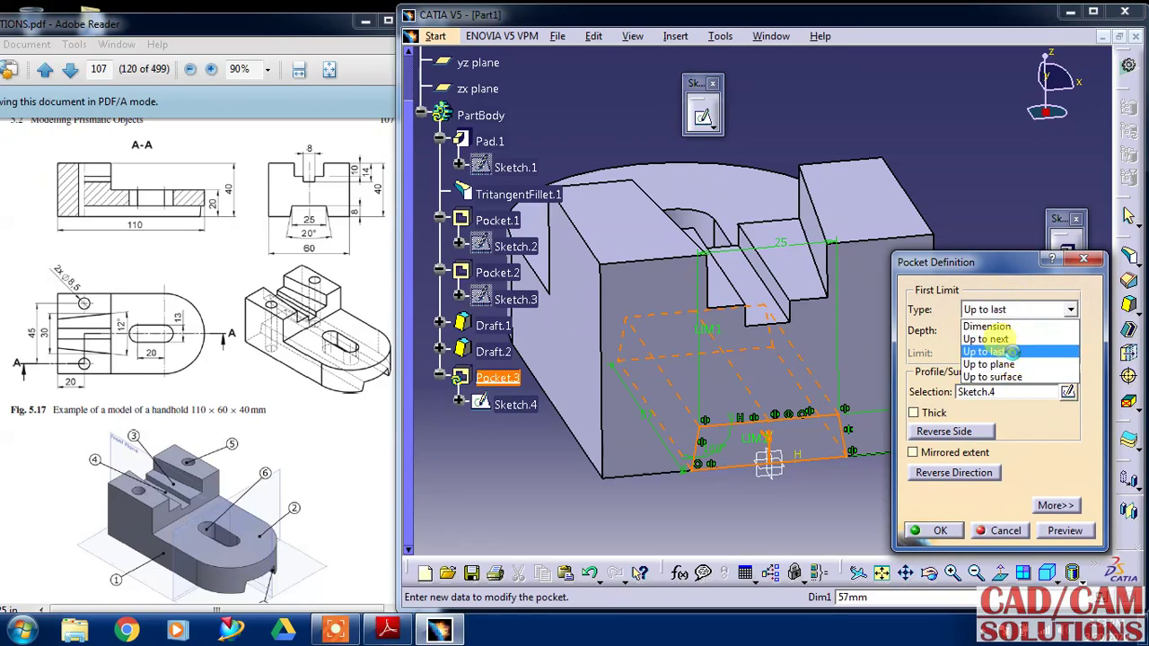
left_click(995, 352)
left_click(940, 530)
mouse_move(796, 464)
middle_mouse_down()
mouse_move(813, 476)
mouse_move(746, 326)
mouse_move(780, 418)
mouse_move(625, 441)
mouse_move(895, 215)
middle_mouse_up()
mouse_move(903, 171)
middle_mouse_down()
mouse_move(726, 300)
mouse_move(756, 215)
mouse_move(938, 305)
mouse_move(808, 379)
mouse_move(726, 346)
mouse_move(734, 275)
middle_mouse_up()
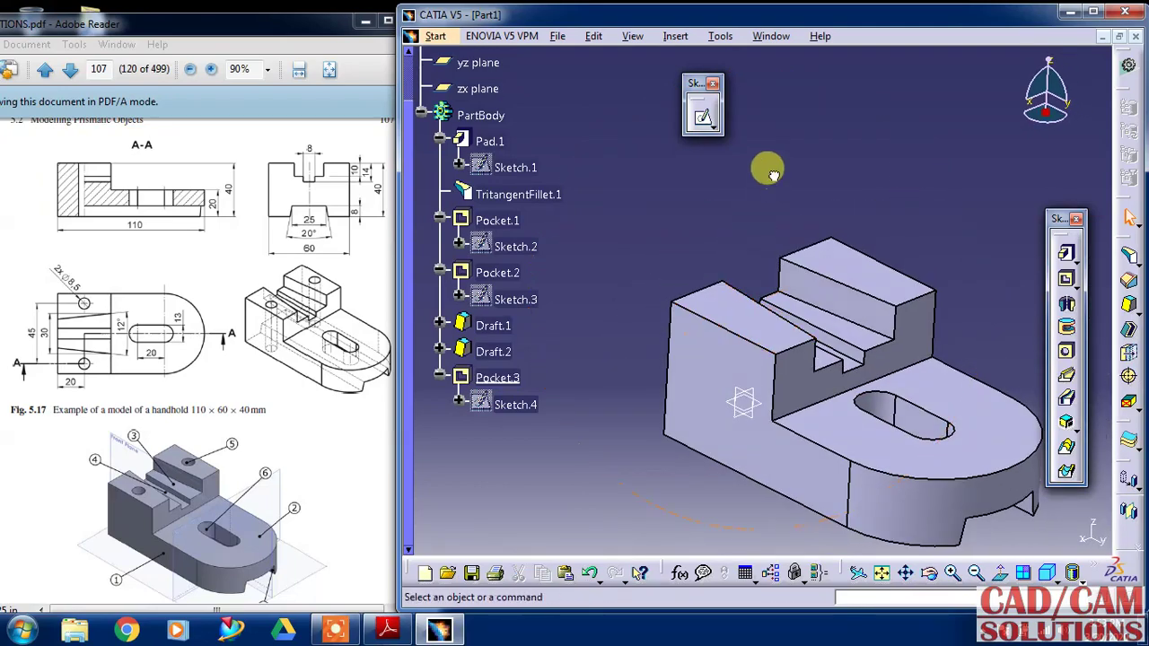
left_click(703, 119)
left_click(841, 259)
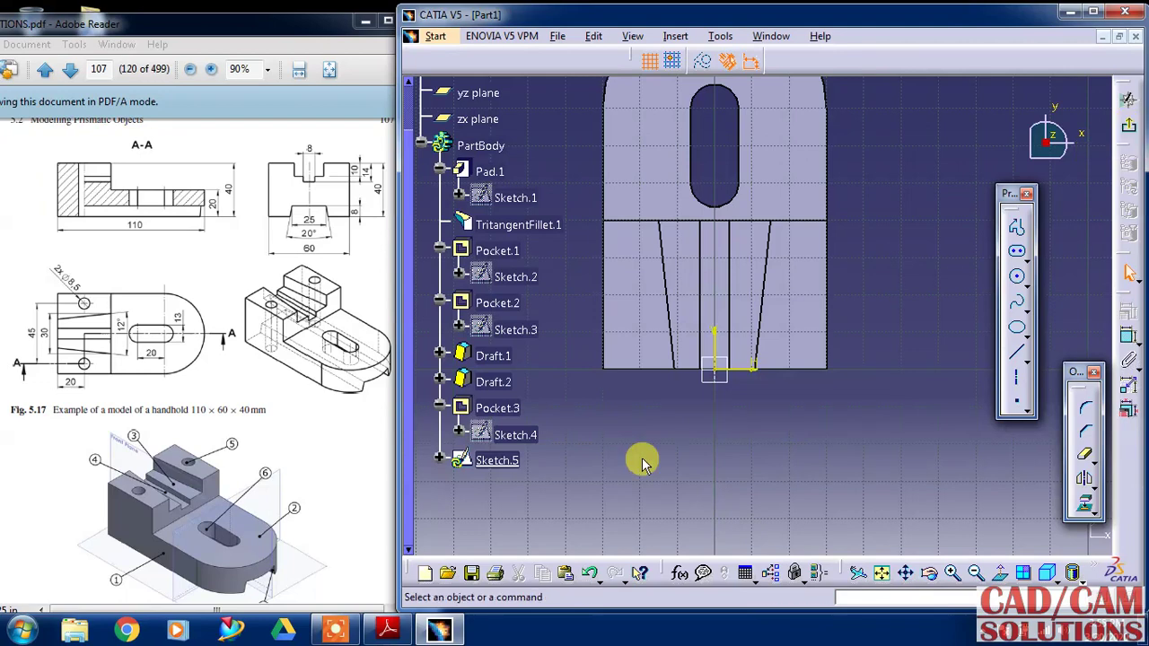
left_click(1018, 279)
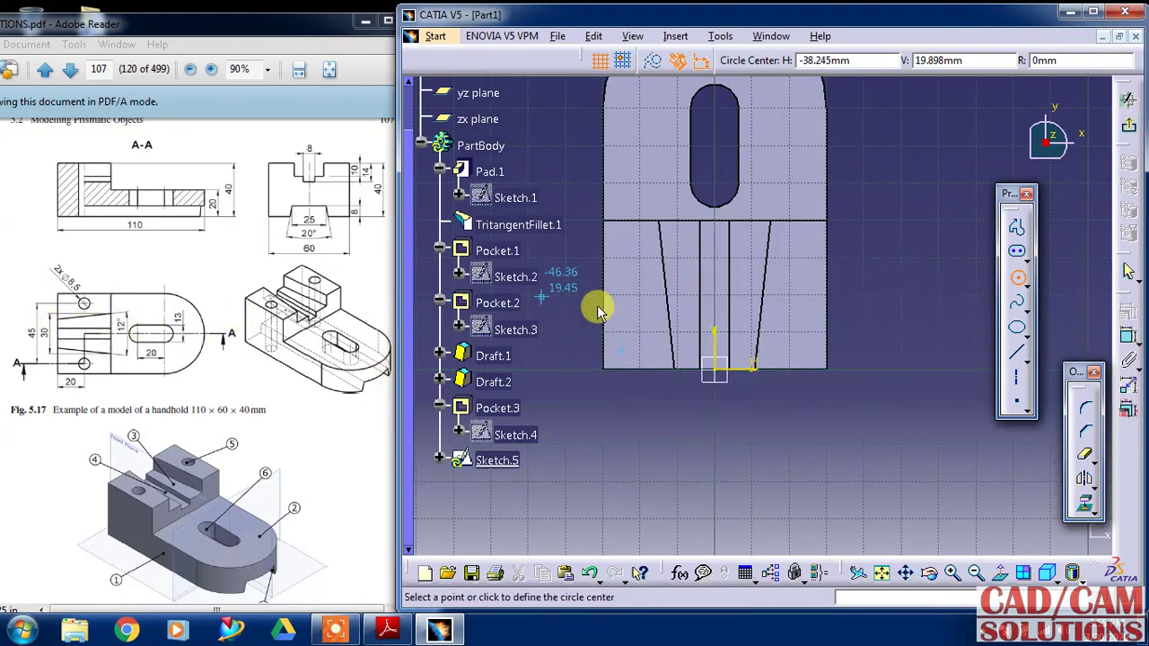
left_click(1128, 98)
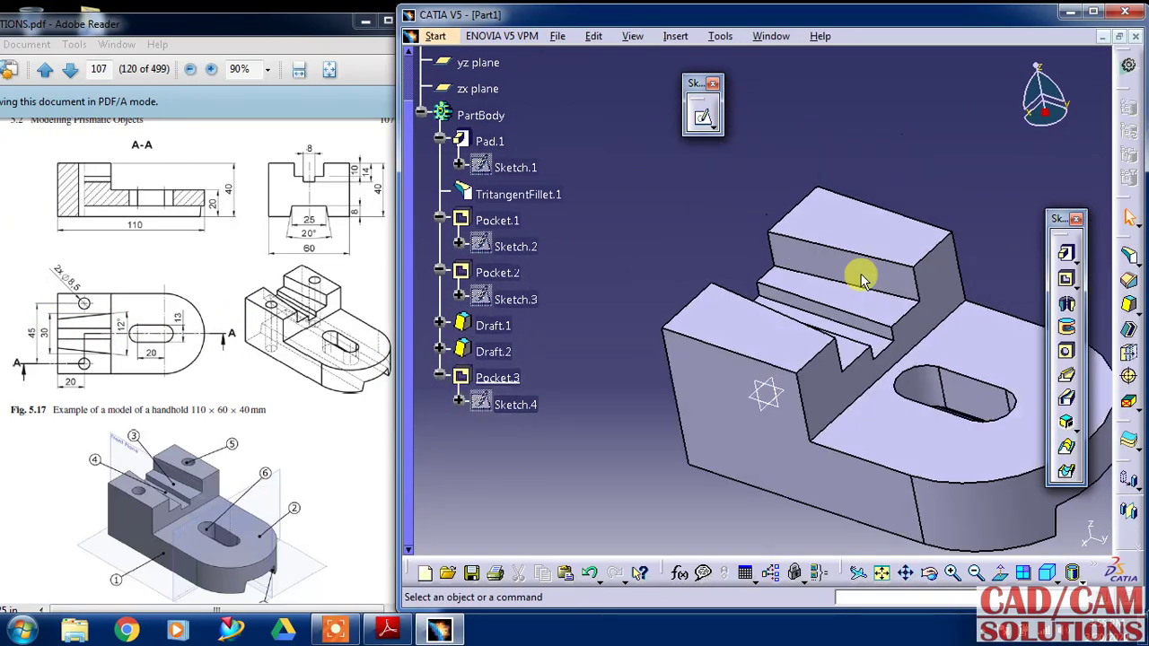
mouse_move(679, 215)
middle_mouse_down()
mouse_move(742, 323)
mouse_move(833, 368)
mouse_move(790, 269)
middle_mouse_up()
Create Sketch.6 as a positioned sketch on Pad.1's top face with swapped axes.
left_click(776, 235)
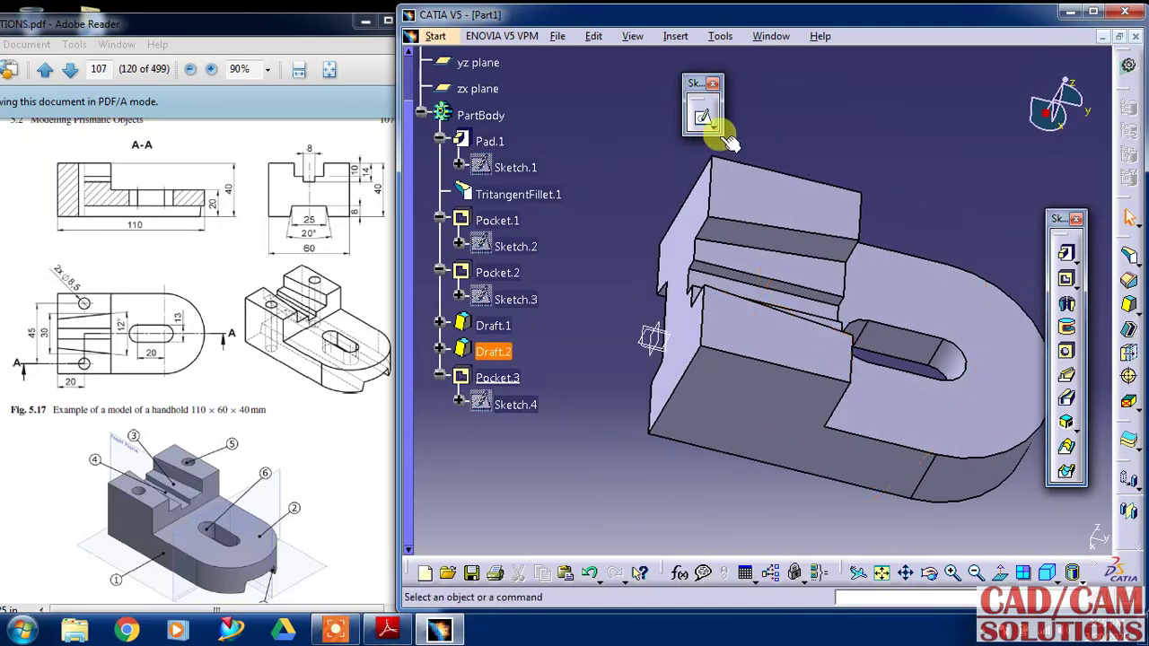
left_click(710, 128)
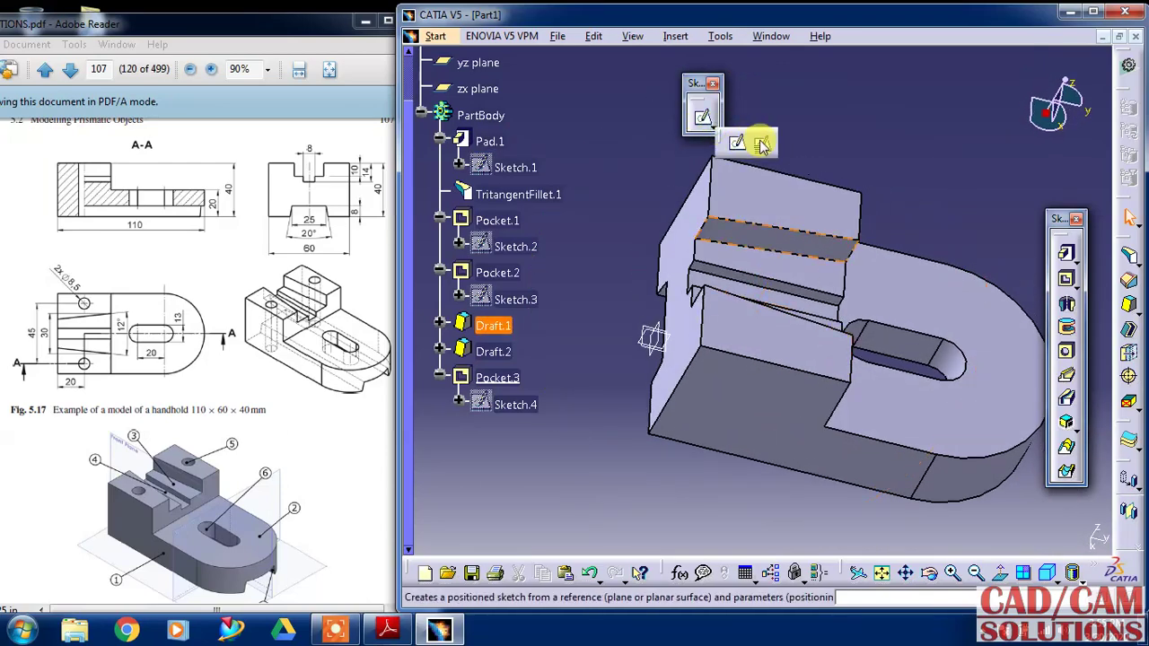
left_click(760, 142)
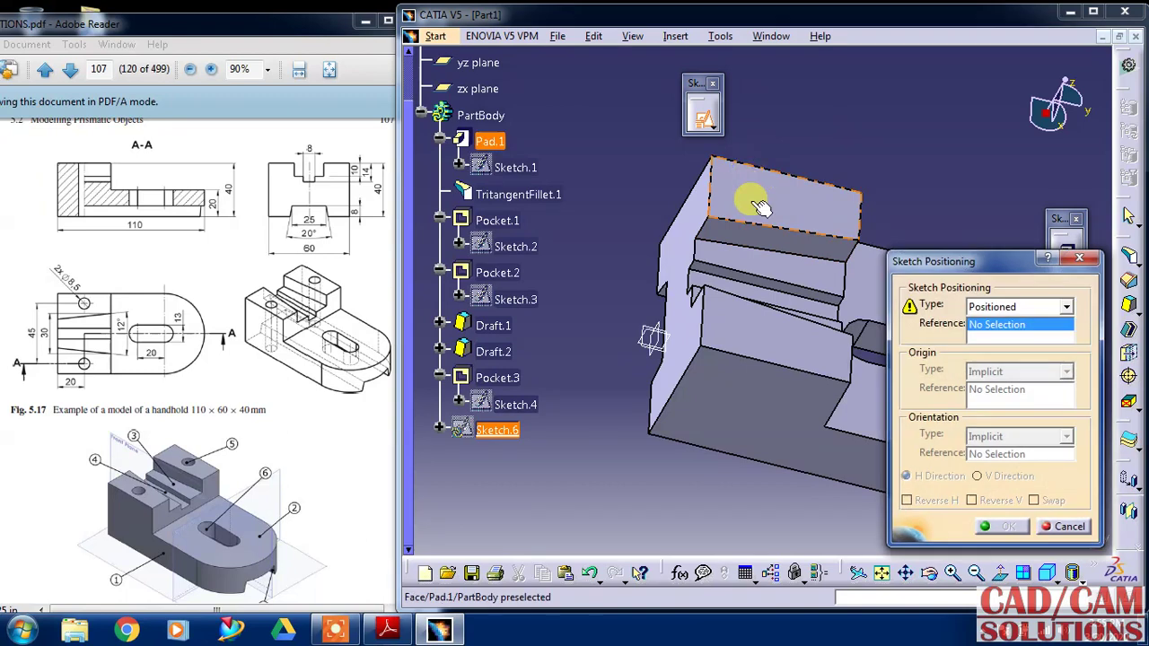
left_click(749, 197)
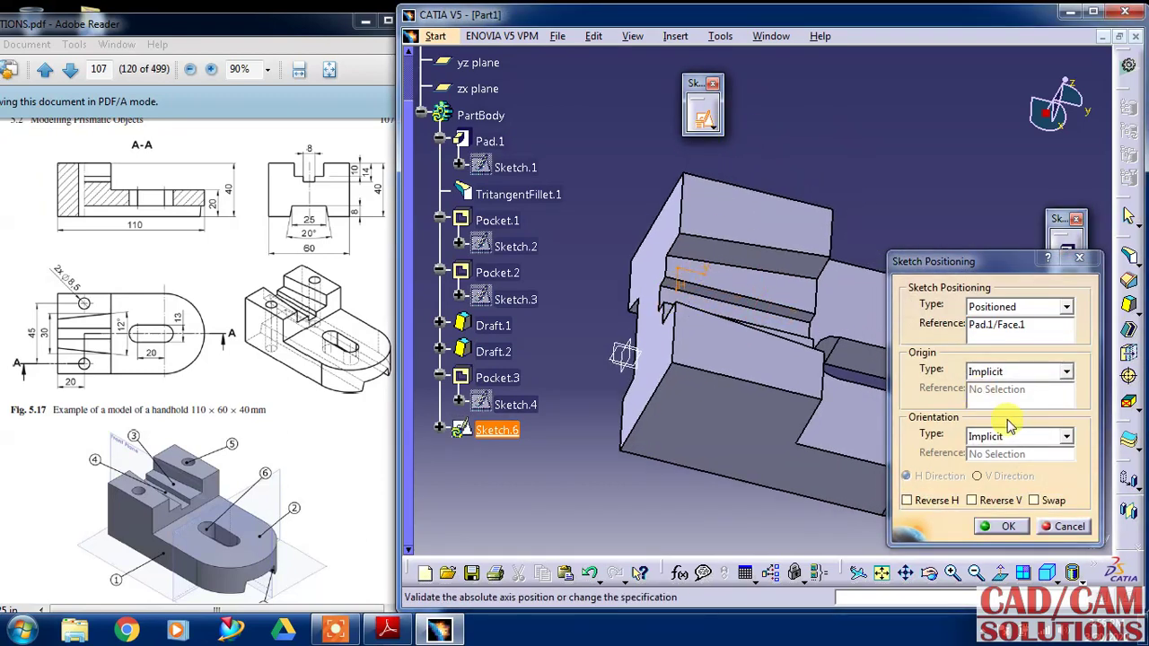
left_click(1035, 501)
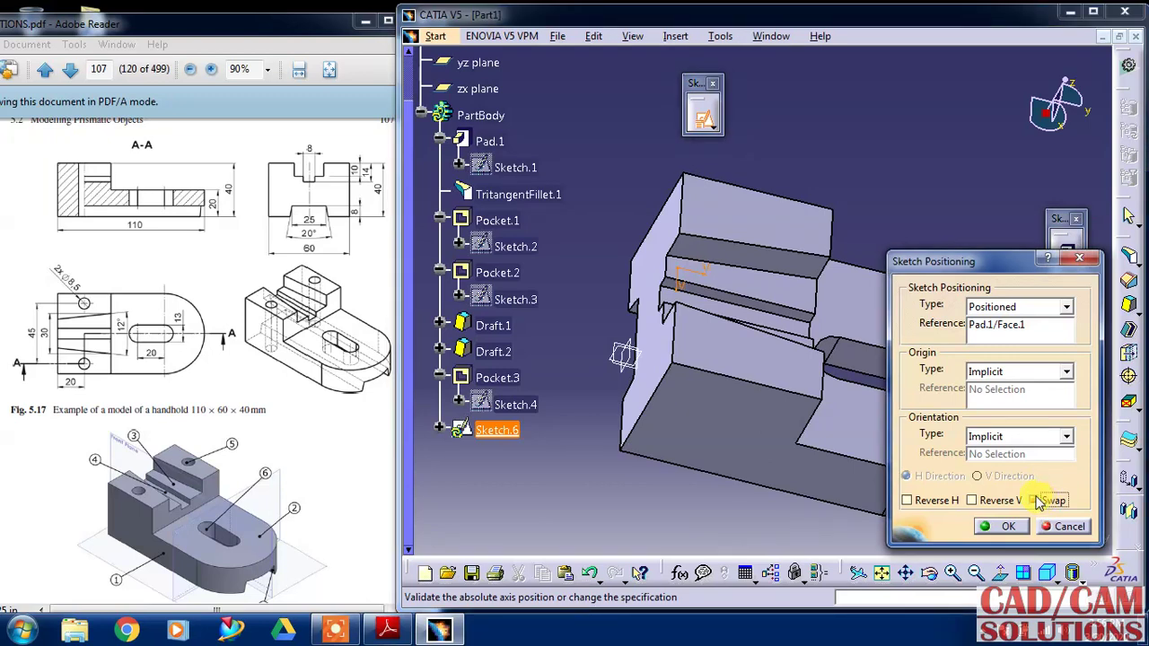
left_click(987, 529)
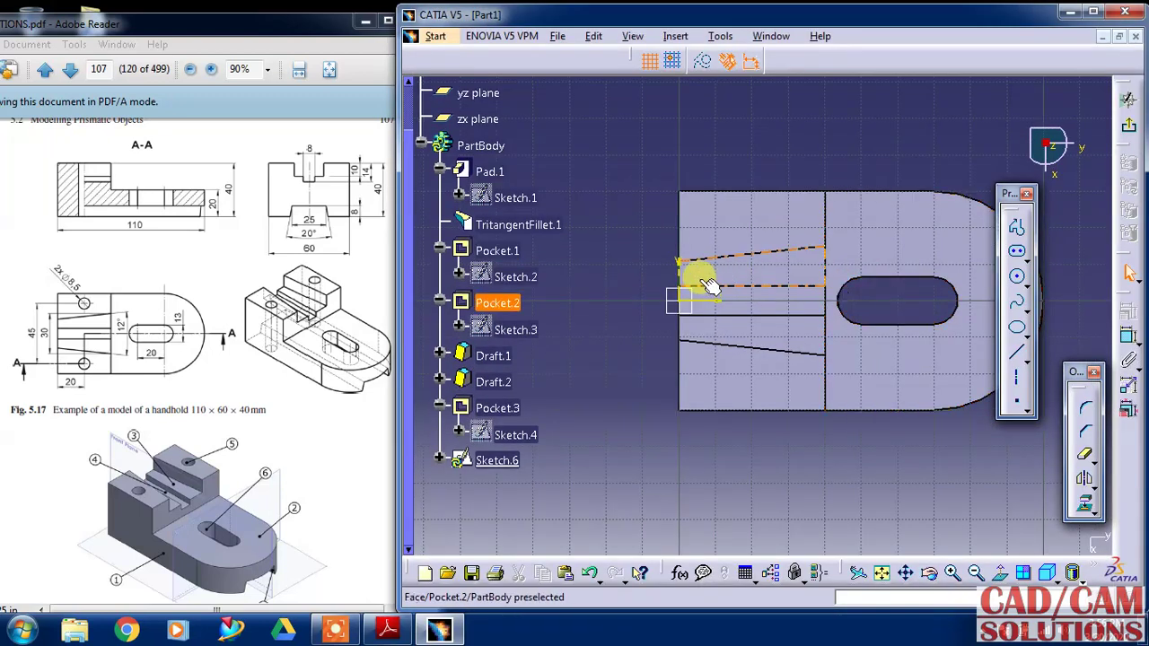
Draw a circle near the upper-left area of the part's top face.
middle_click_drag(646, 264, 598, 256)
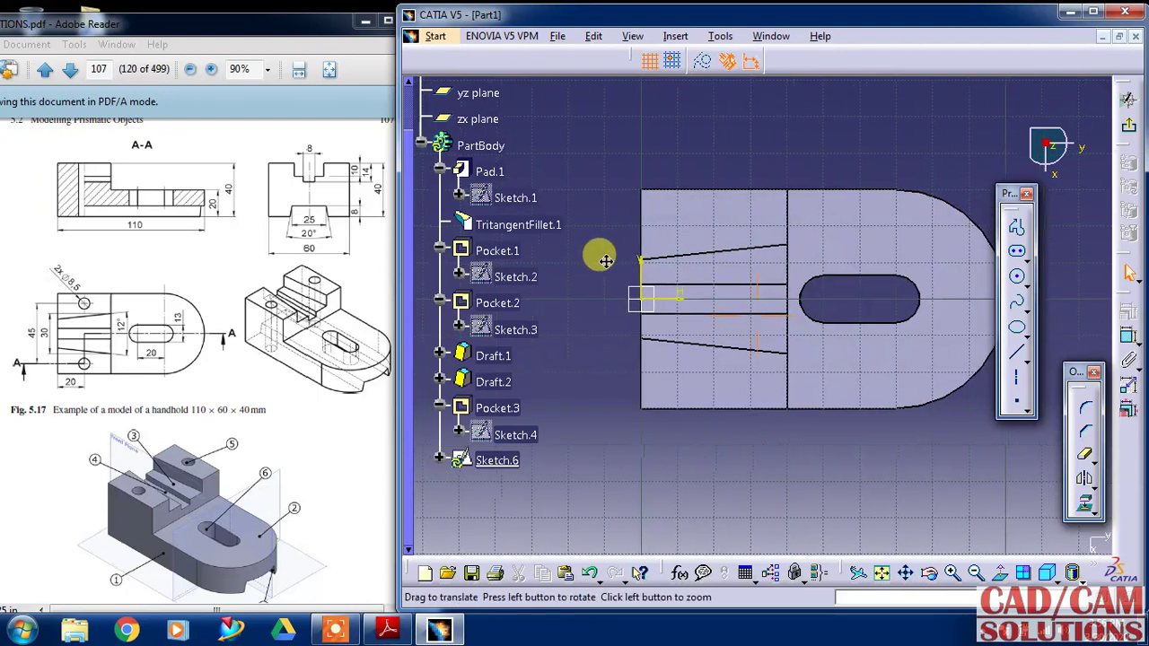
left_click(1017, 278)
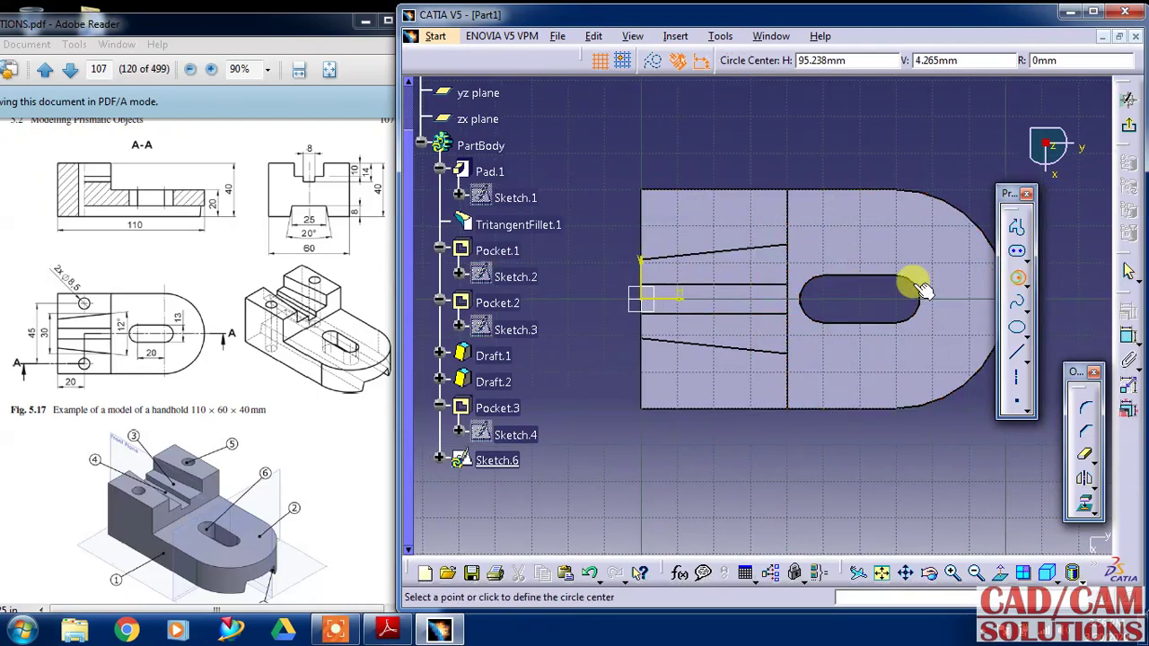
left_click(706, 219)
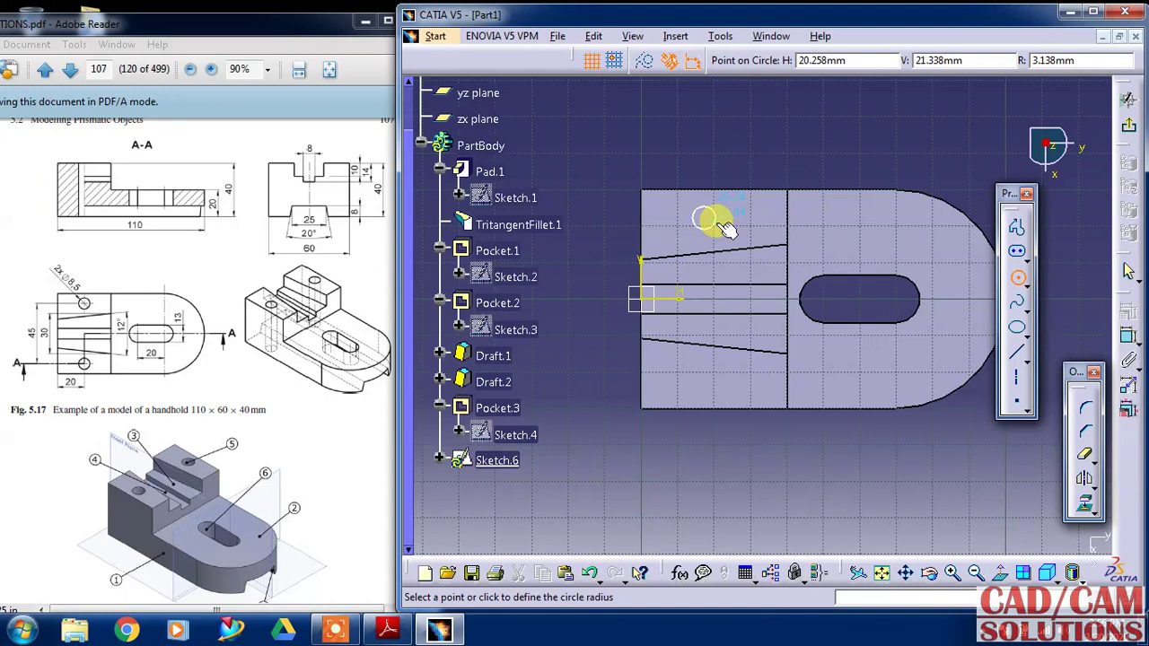
left_click(716, 220)
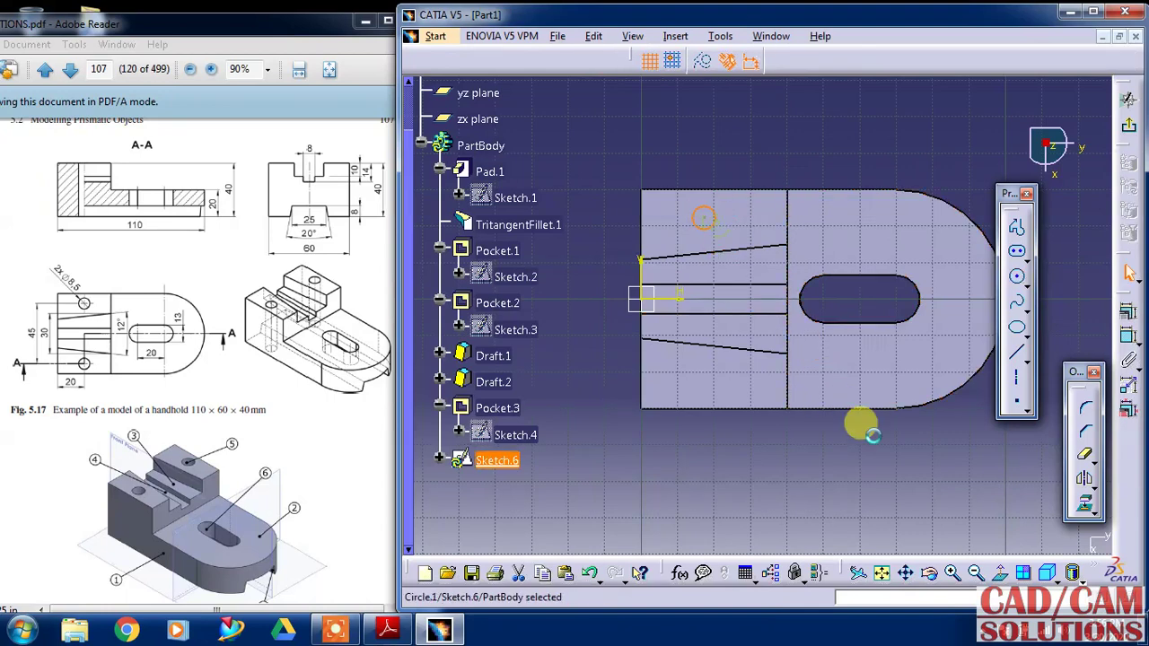
Constrain the circle's diameter to 8.5 mm and select it for mirroring.
left_click(1130, 335)
left_click(711, 218)
left_click(696, 166)
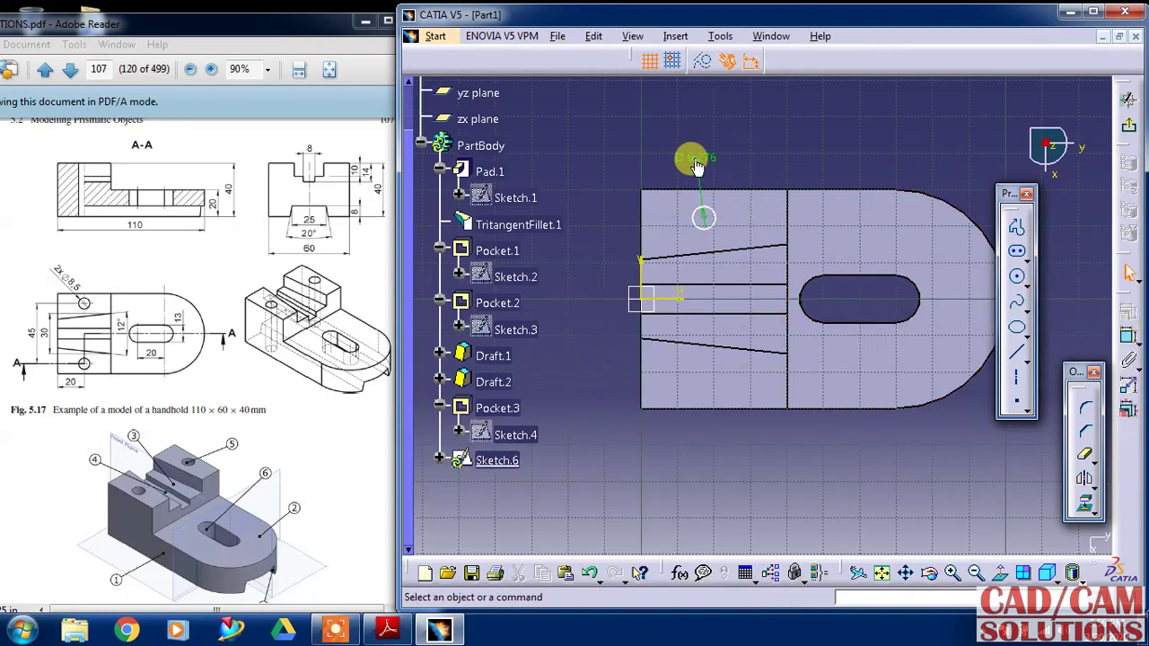
double_click(697, 163)
type("8.5")
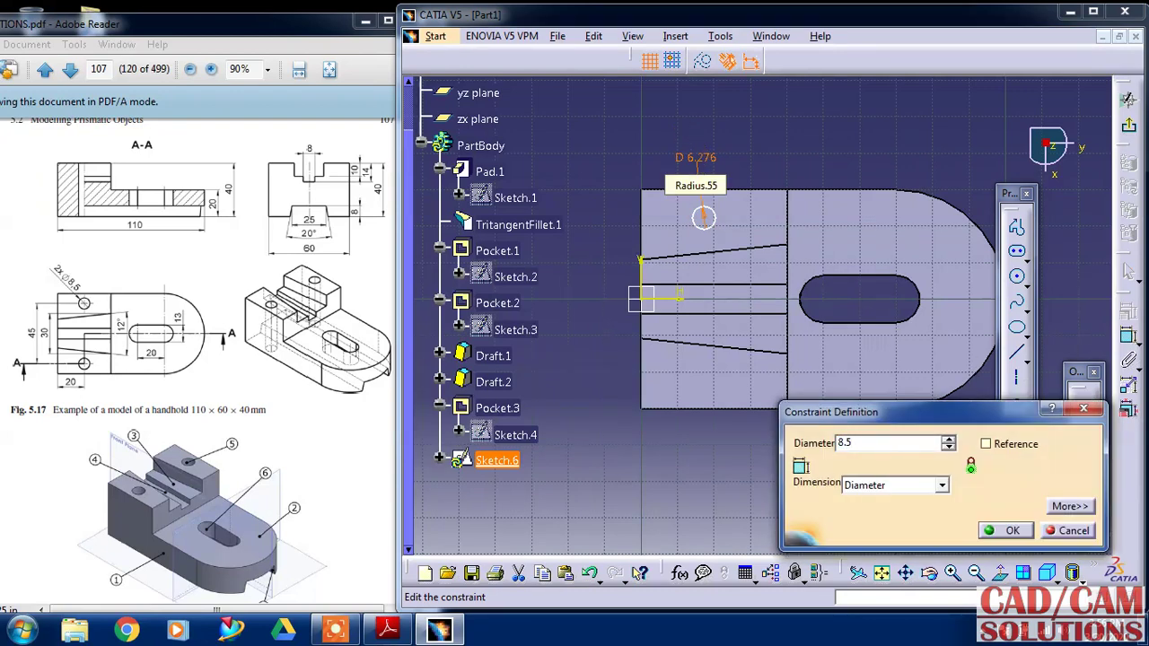
key("Return")
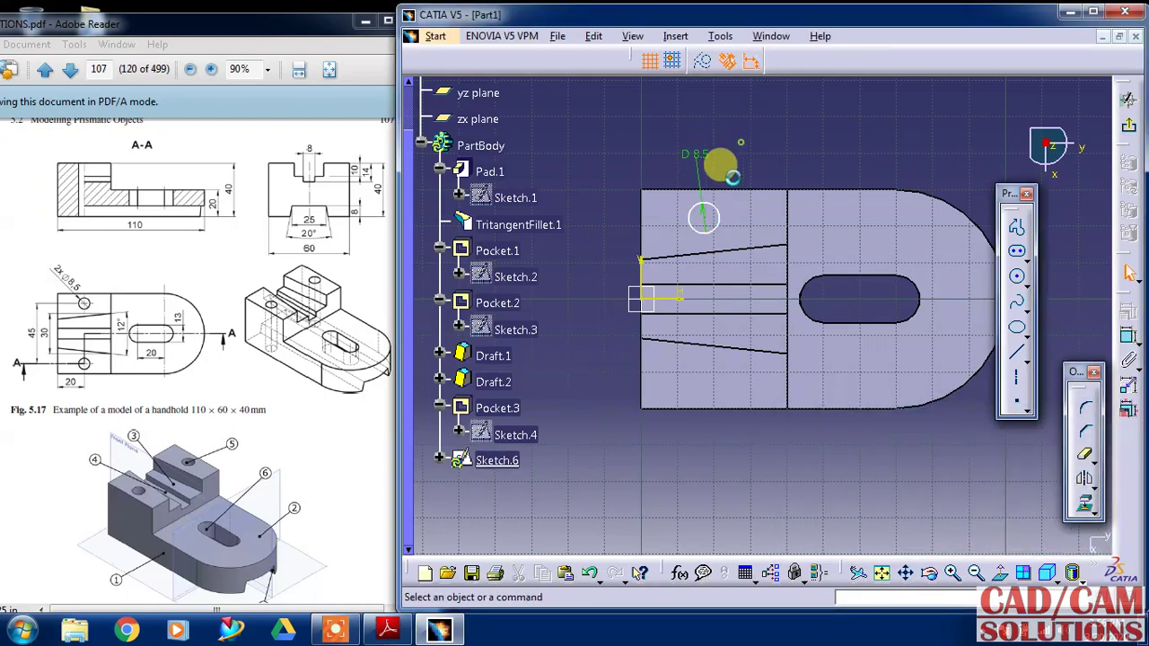
left_click(706, 204)
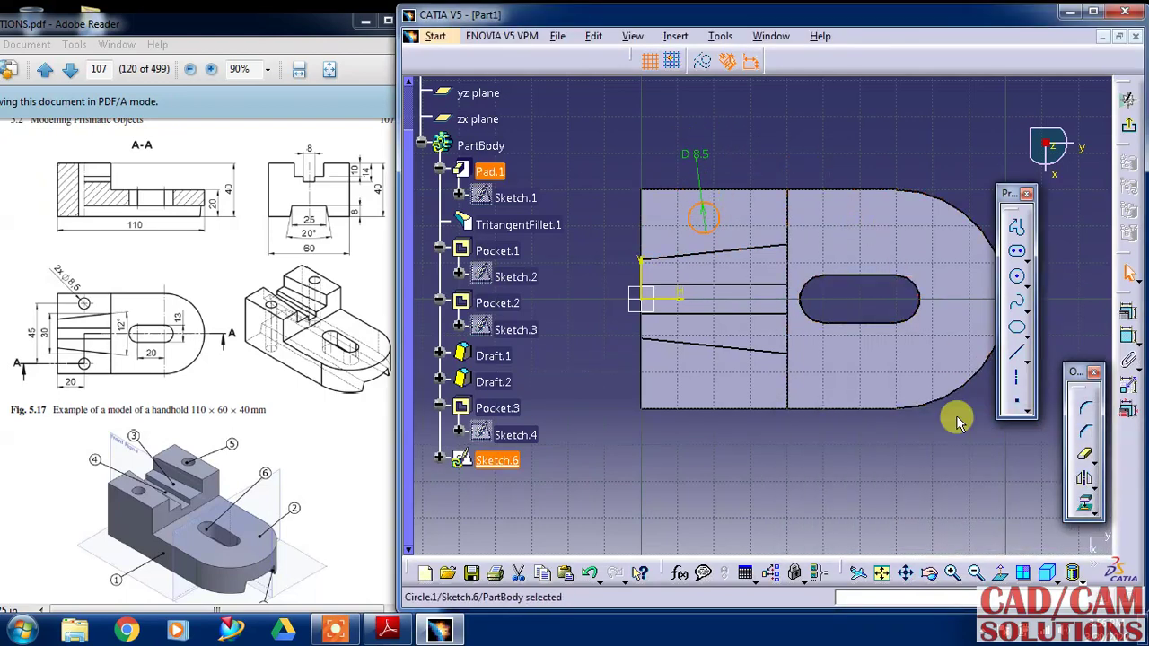
left_click(1086, 480)
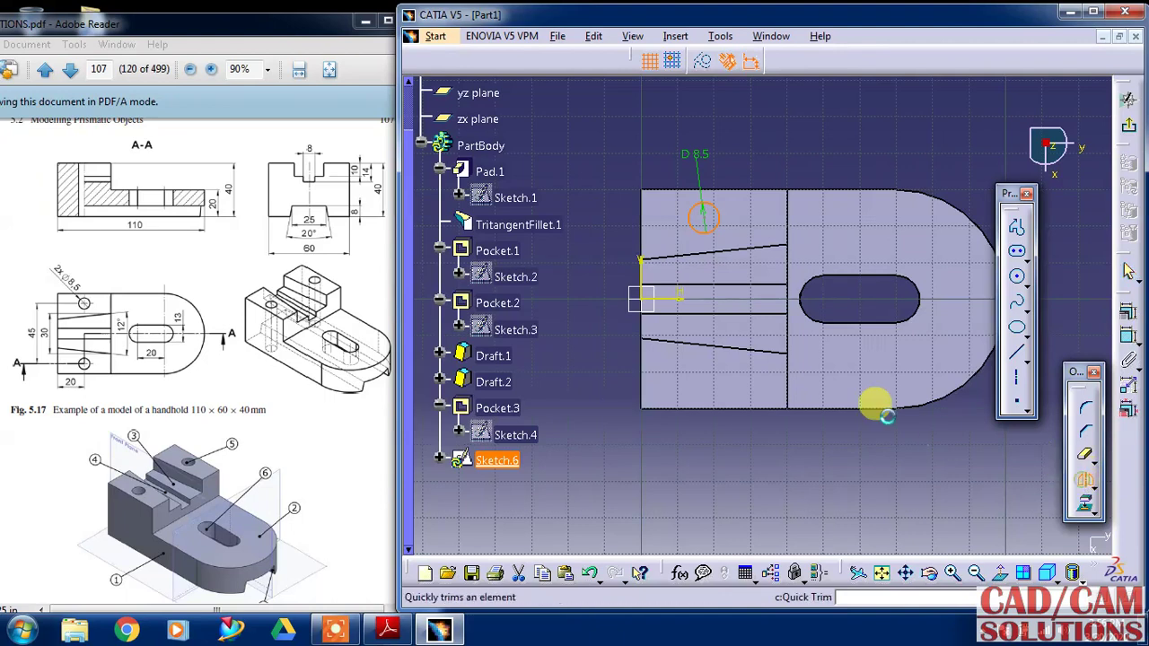
Mirror the circle across the horizontal axis and set 45 mm between the hole centres.
left_click(663, 300)
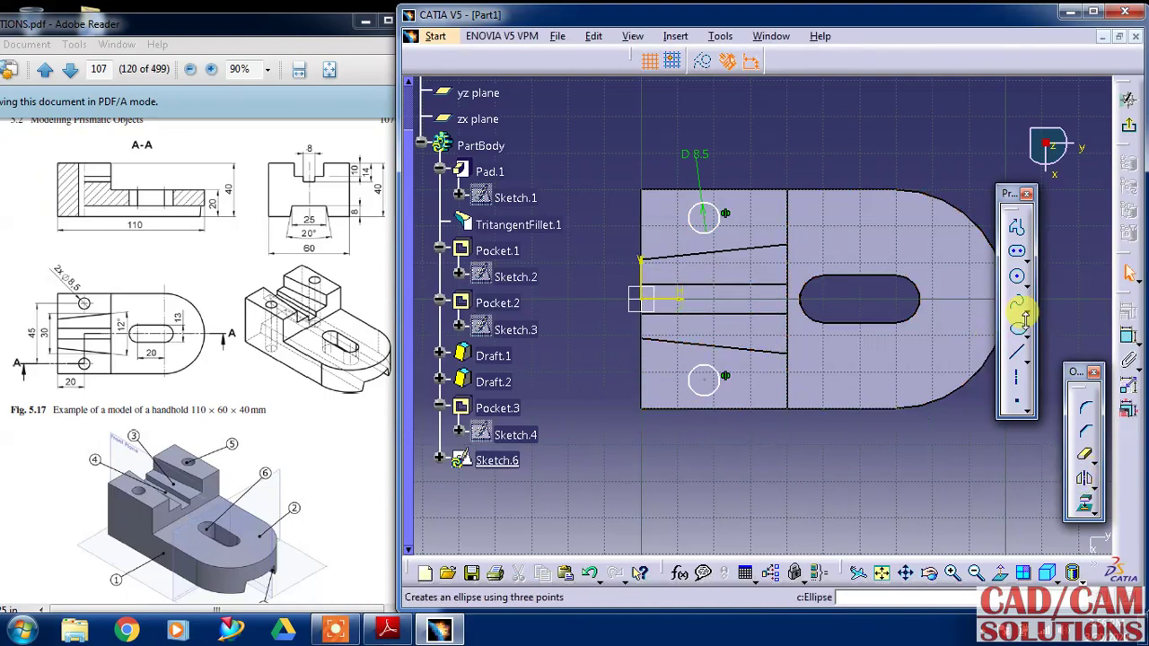
left_click(1128, 334)
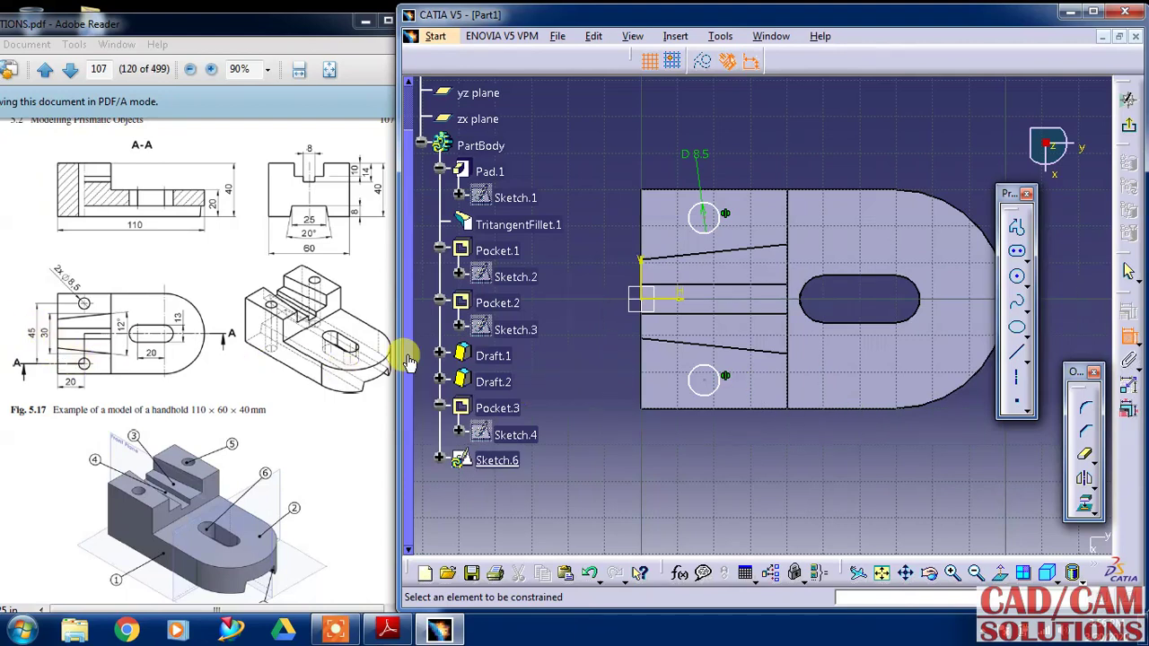
left_click(703, 216)
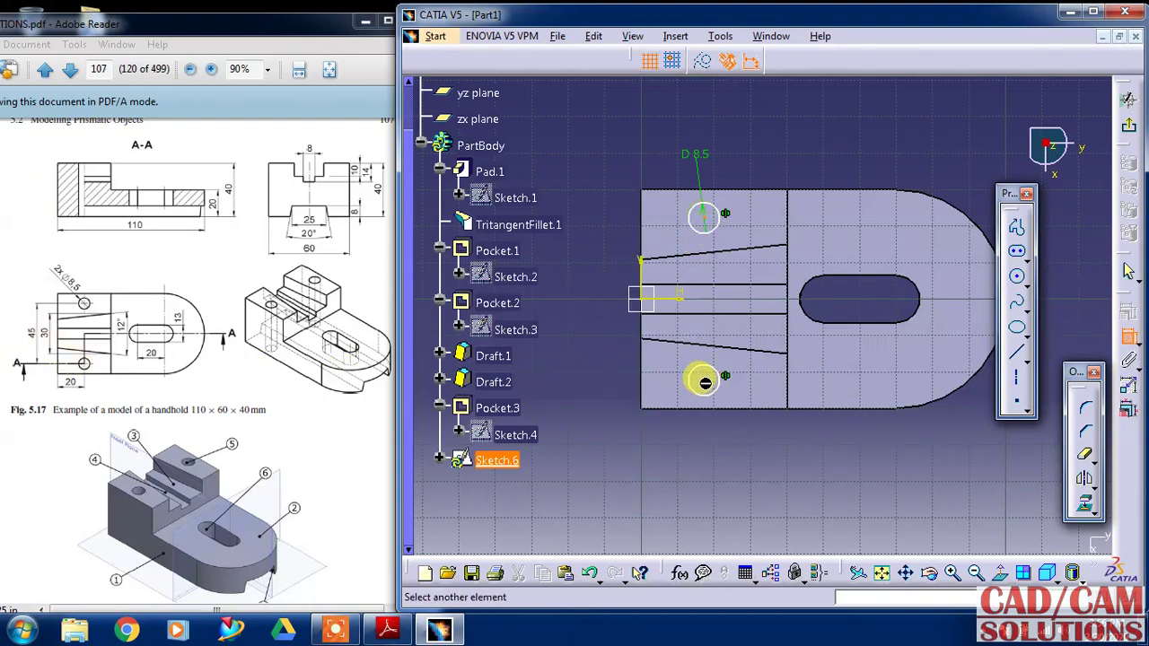
left_click(599, 297)
double_click(599, 297)
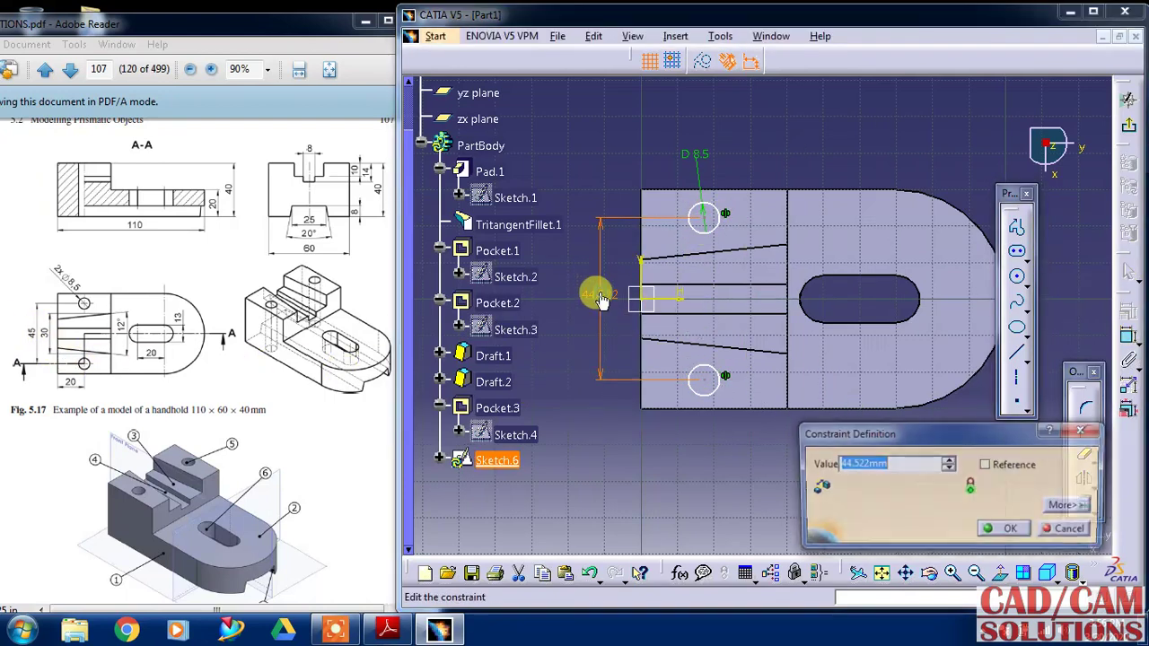
key("Return")
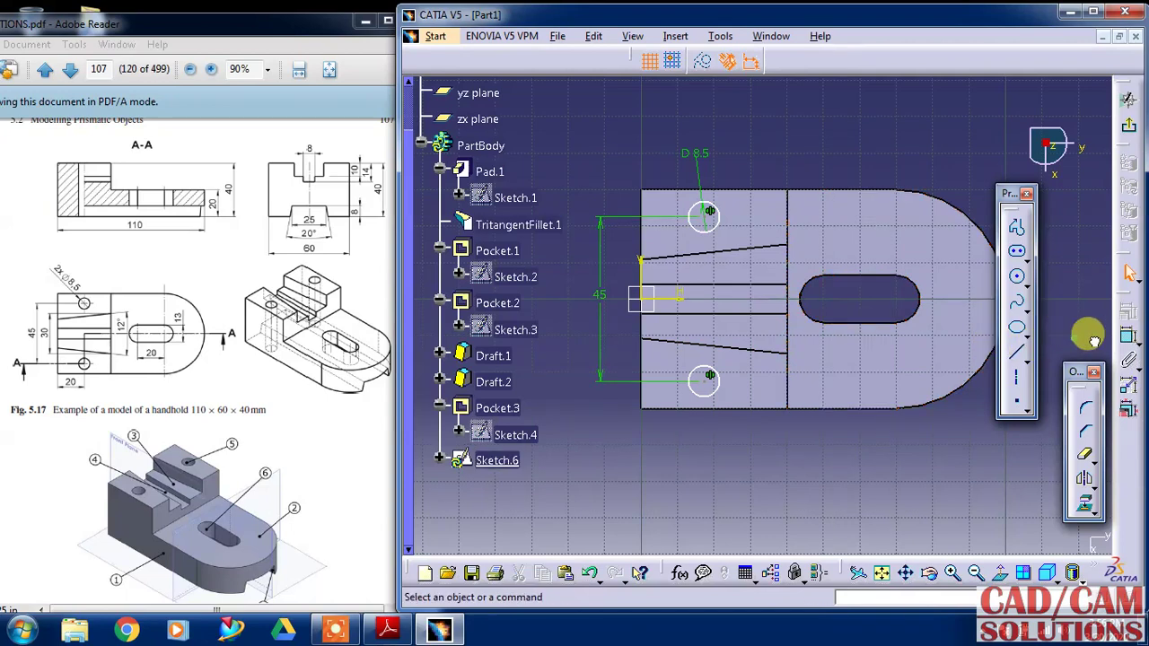
Dimension the upper circle's centre 20 mm from the part's left edge.
left_click(1128, 335)
left_click(641, 267)
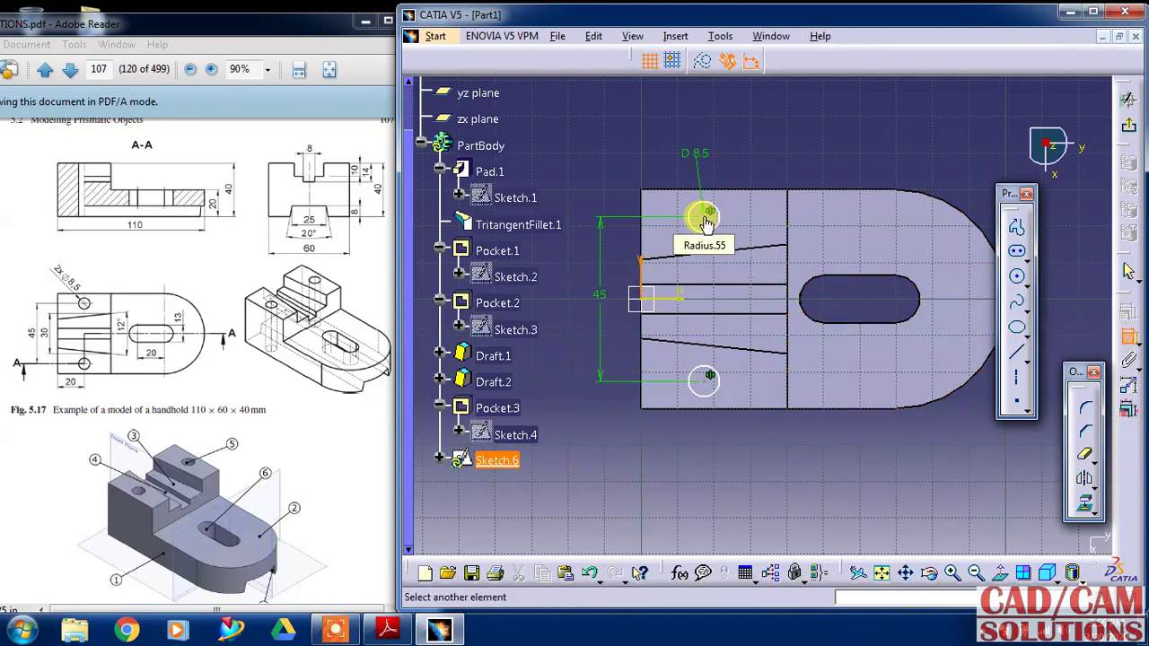
left_click(706, 212)
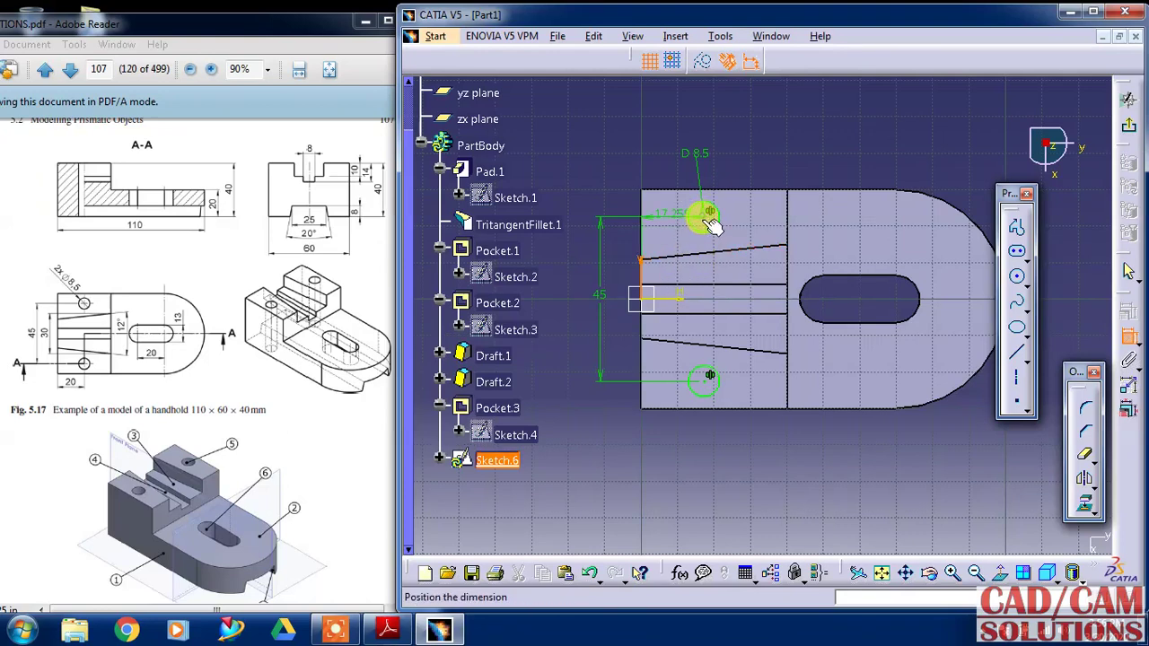
double_click(679, 476)
type("20")
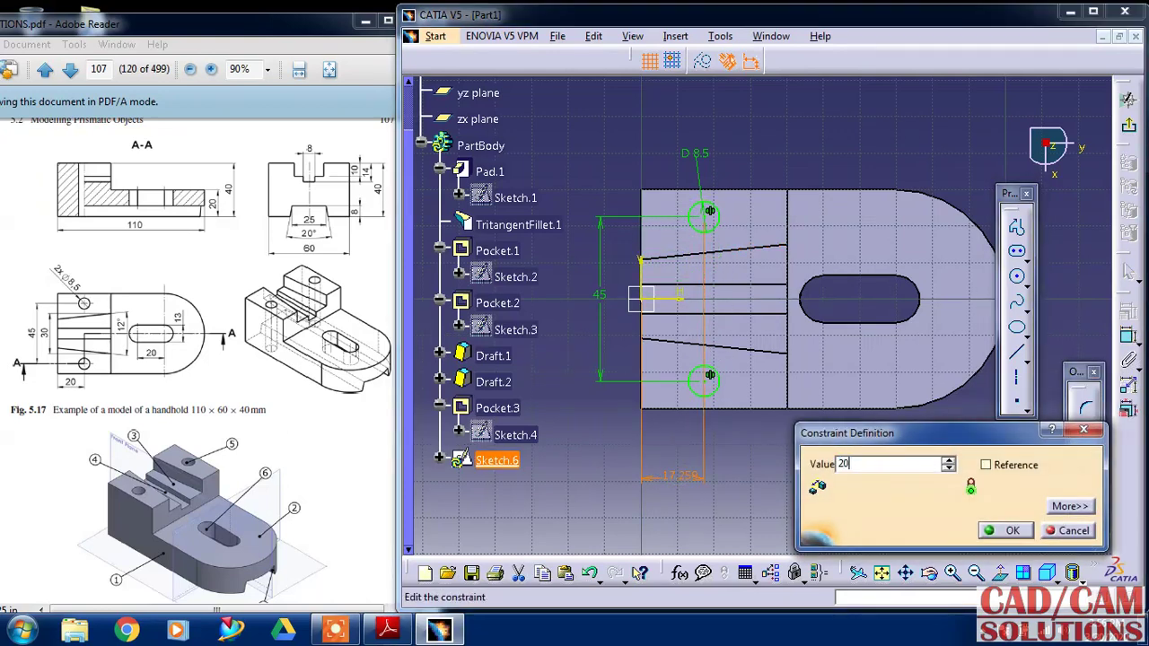
key("Return")
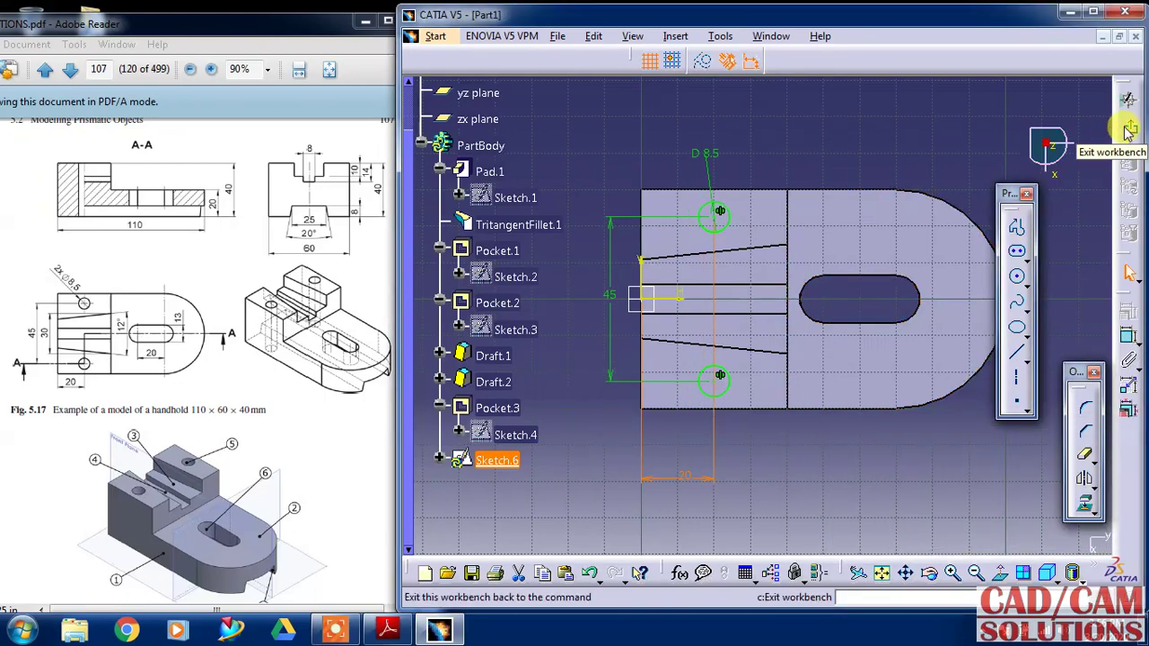
Pocket Sketch.6 up to the last face to cut the two 8.5 mm holes.
left_click(1128, 131)
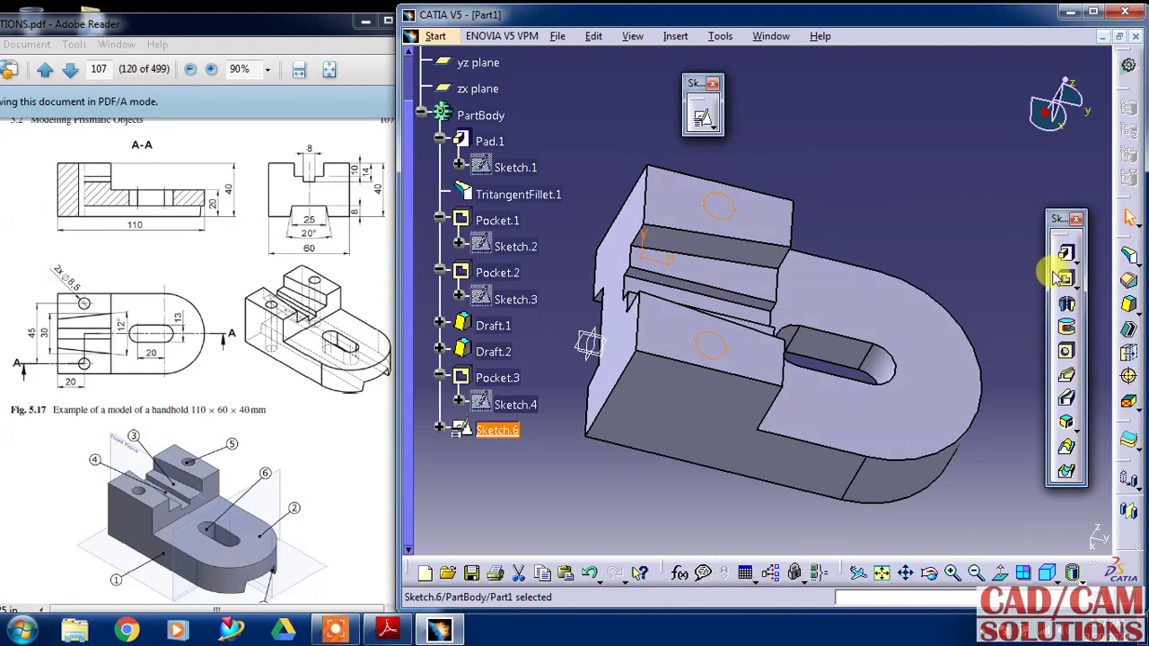
left_click(1067, 279)
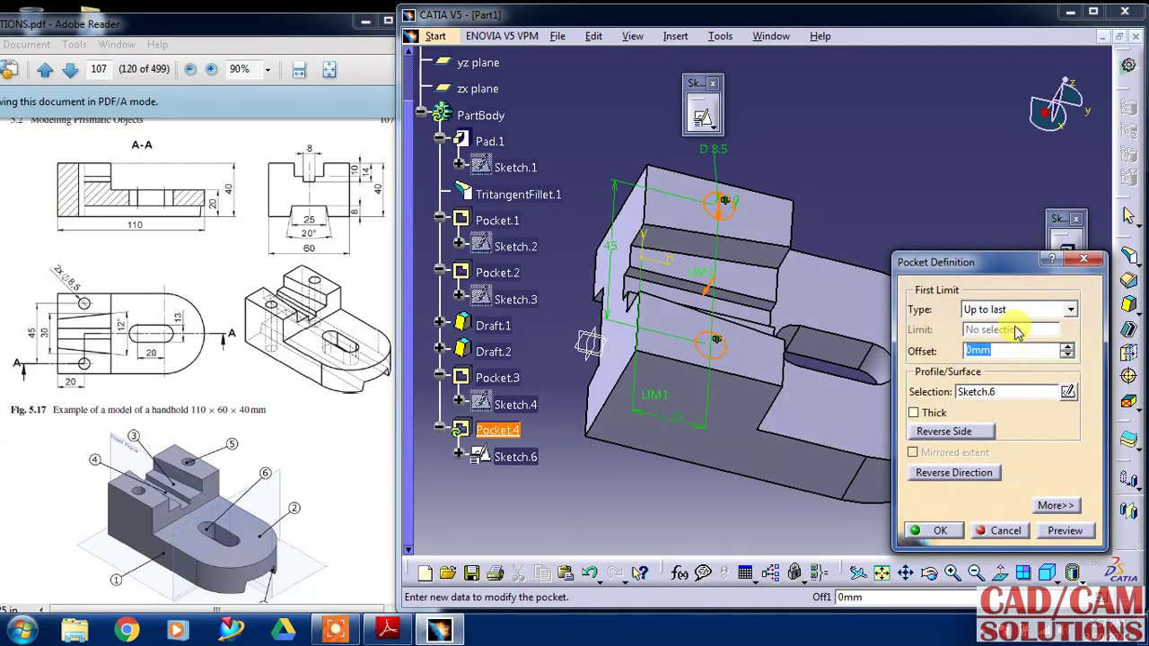
left_click(933, 531)
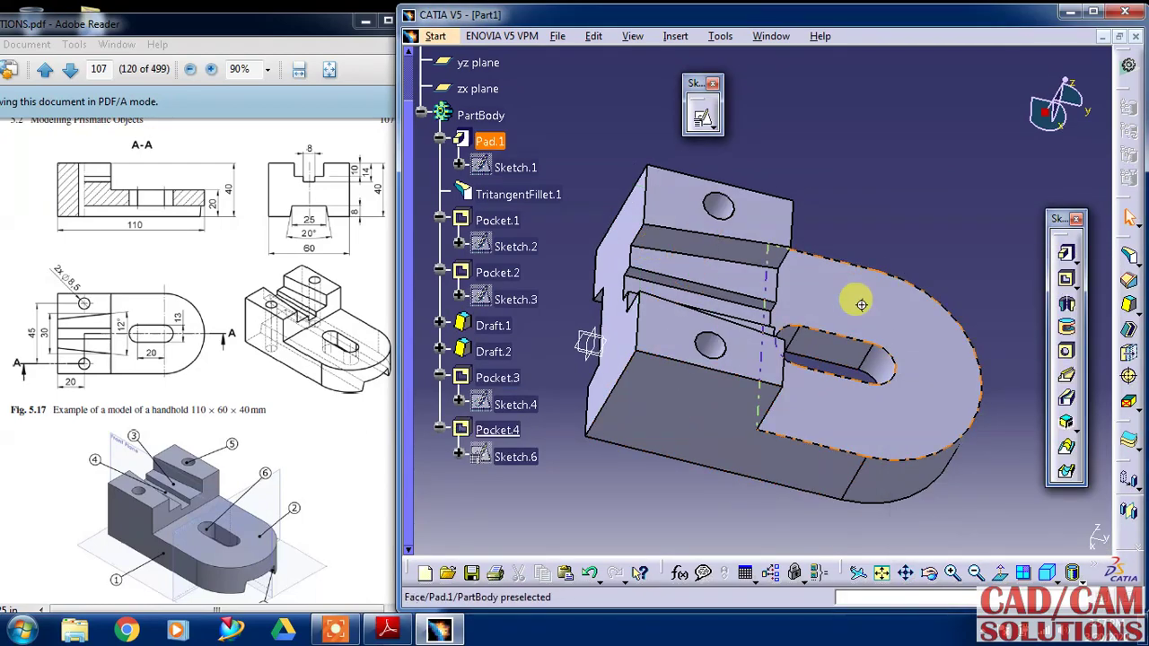
mouse_move(847, 300)
middle_mouse_down()
mouse_move(577, 346)
mouse_move(592, 278)
mouse_move(770, 385)
mouse_move(782, 249)
middle_mouse_up()
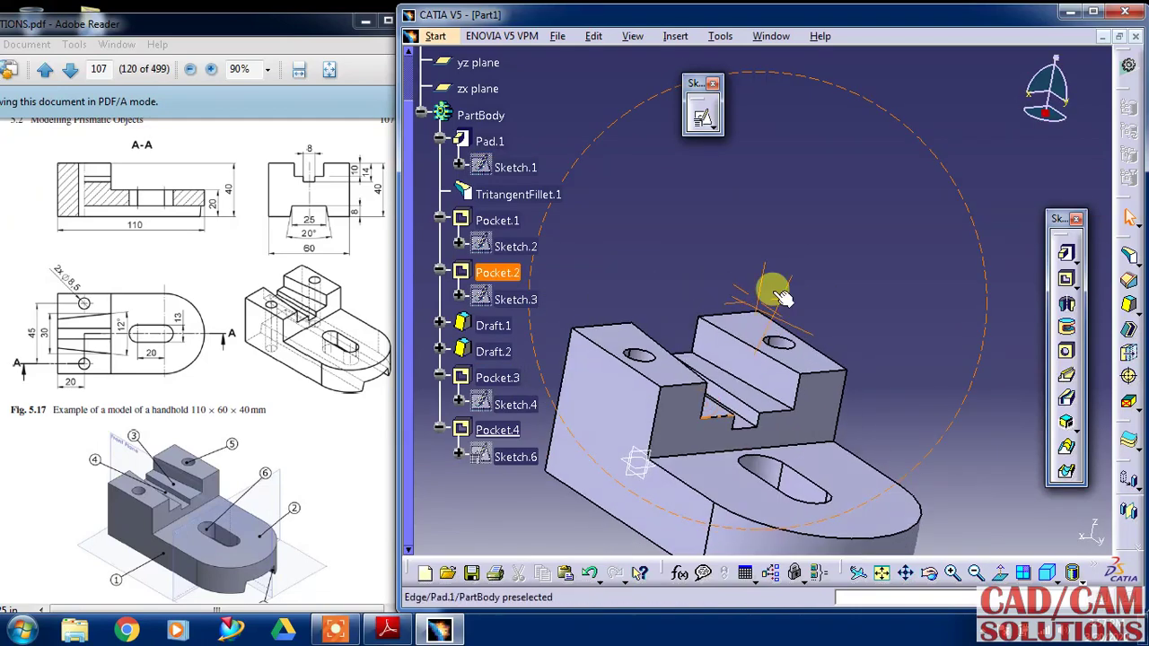
Maximize the CATIA window and show the whole part in isometric view.
double_click(777, 12)
mouse_move(444, 236)
middle_mouse_down()
mouse_move(410, 271)
mouse_move(421, 305)
middle_mouse_up()
left_click(480, 577)
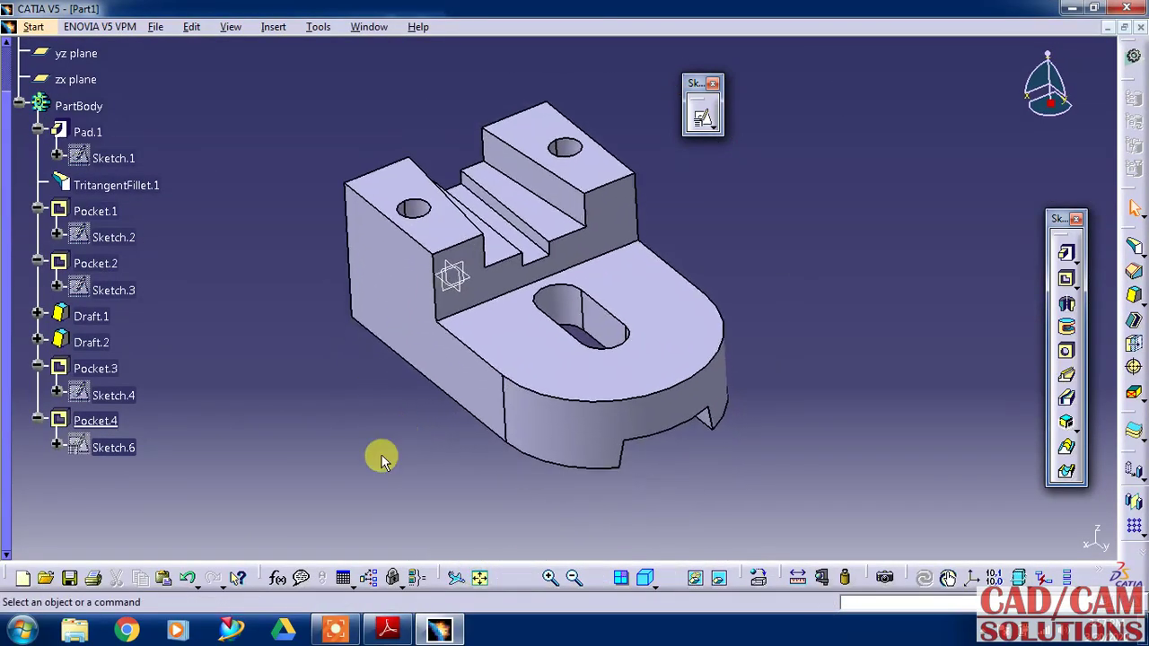
left_click(642, 577)
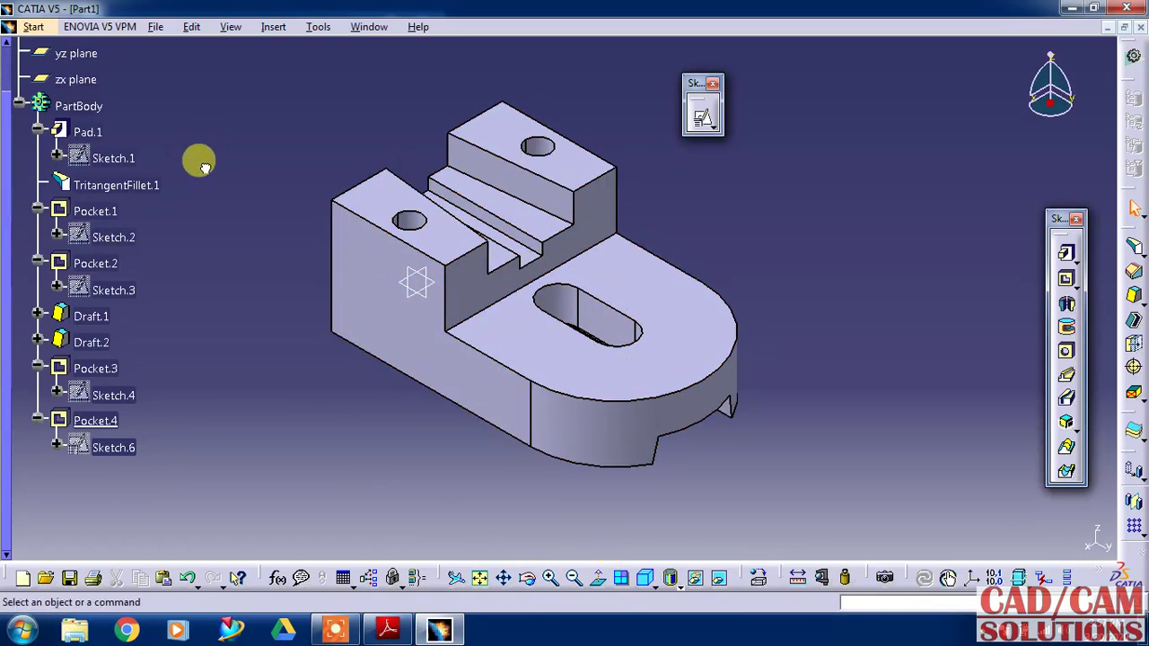
scroll(206, 171, "up", 2)
Hide the xy, yz and zx reference planes.
left_click(76, 210, "ctrl")
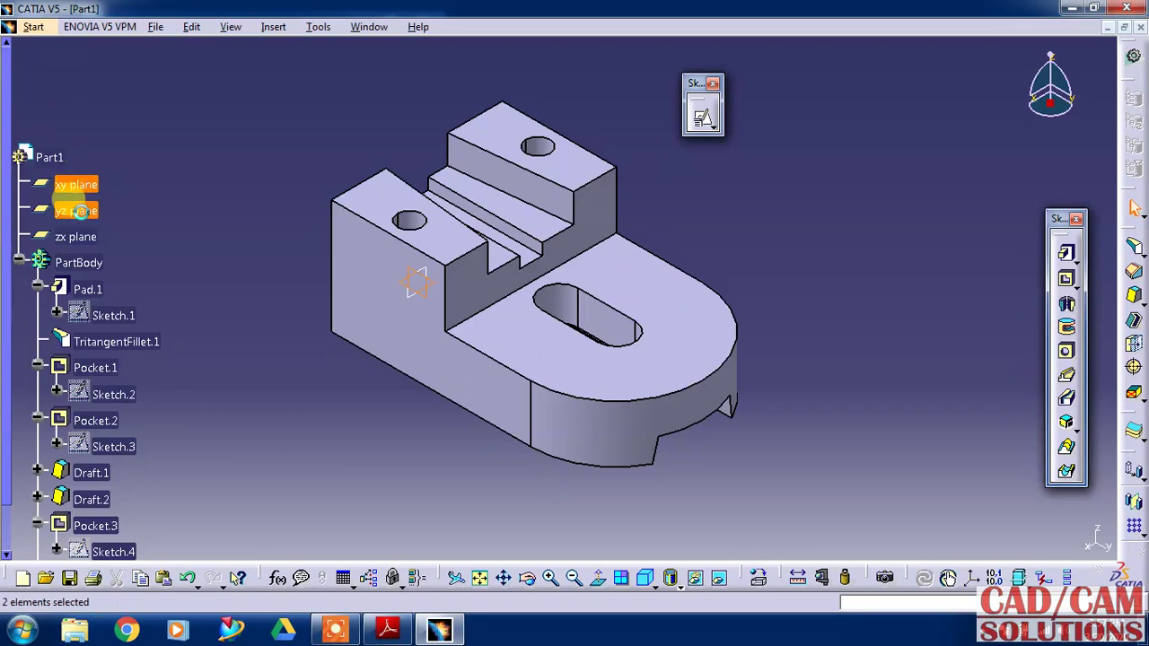
left_click(76, 236, "ctrl")
right_click(79, 237)
left_click(133, 292)
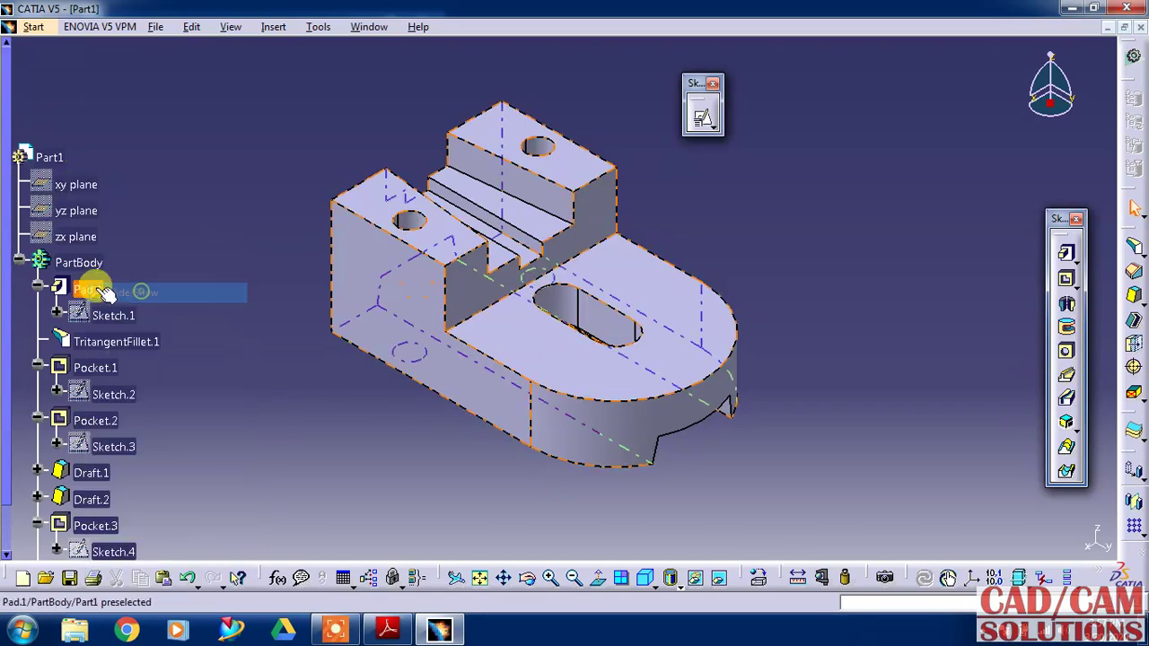
Set the PartBody's fill colour to tan in its graphic properties.
right_click(79, 262)
left_click(126, 337)
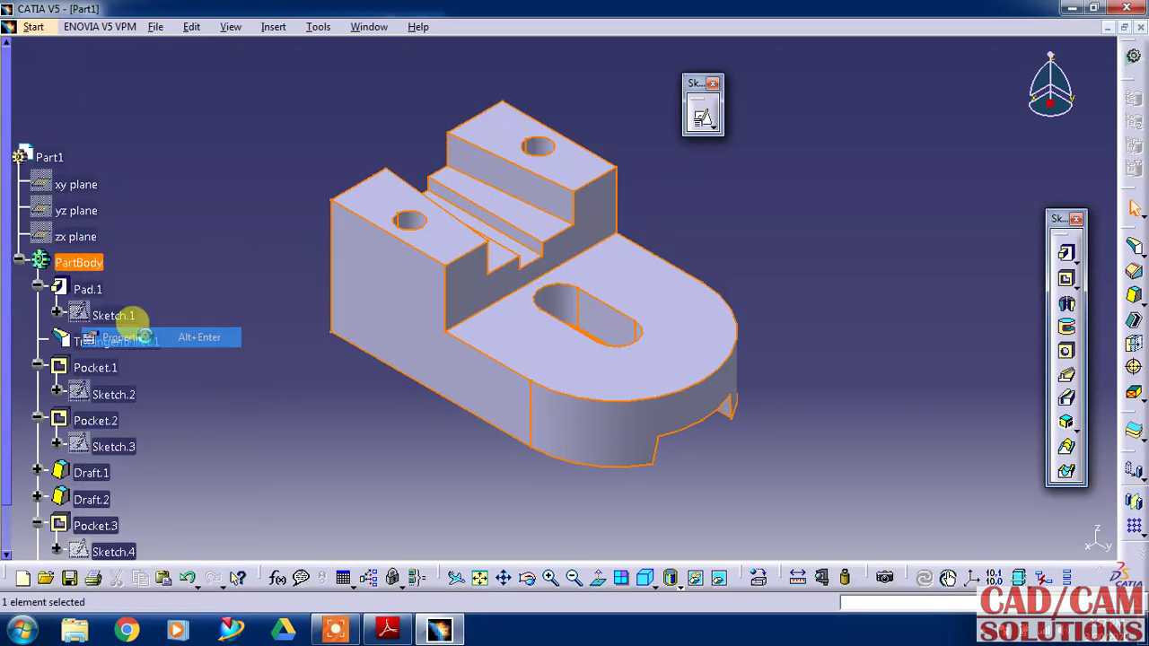
left_click(925, 109)
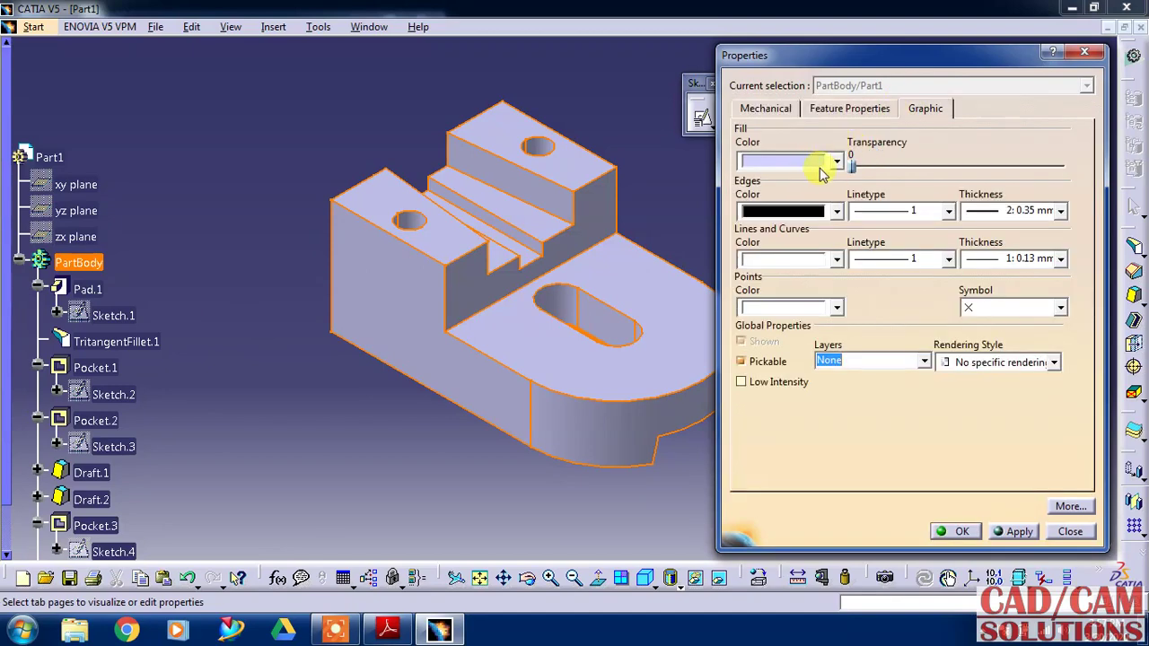
left_click(819, 162)
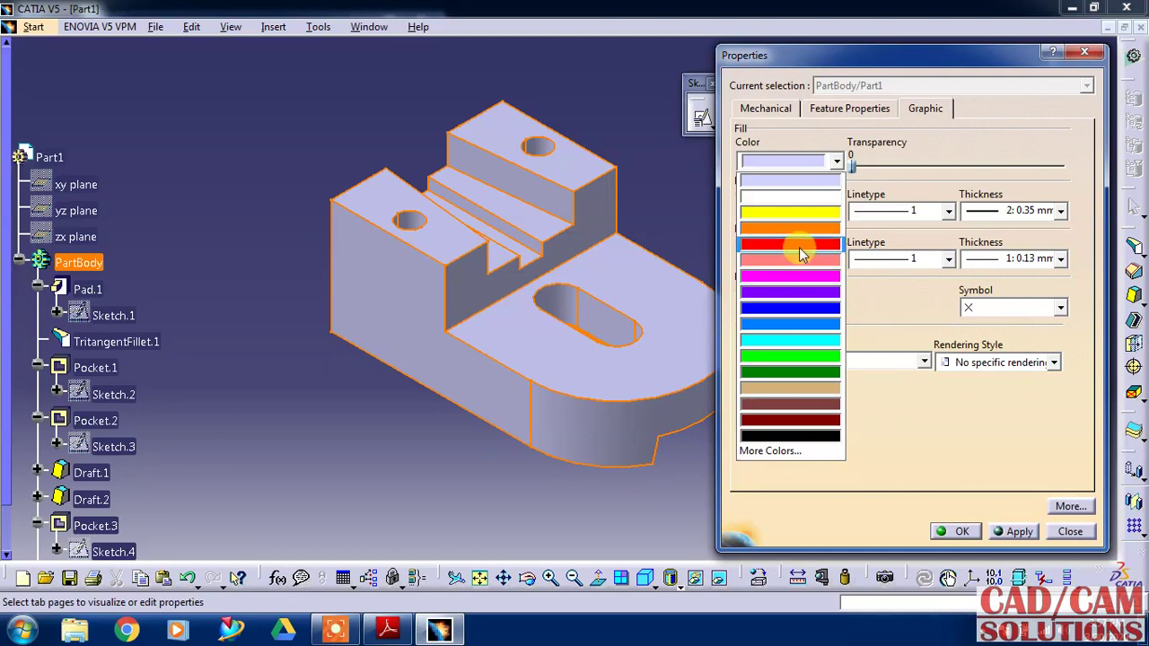
left_click(810, 389)
left_click(1023, 532)
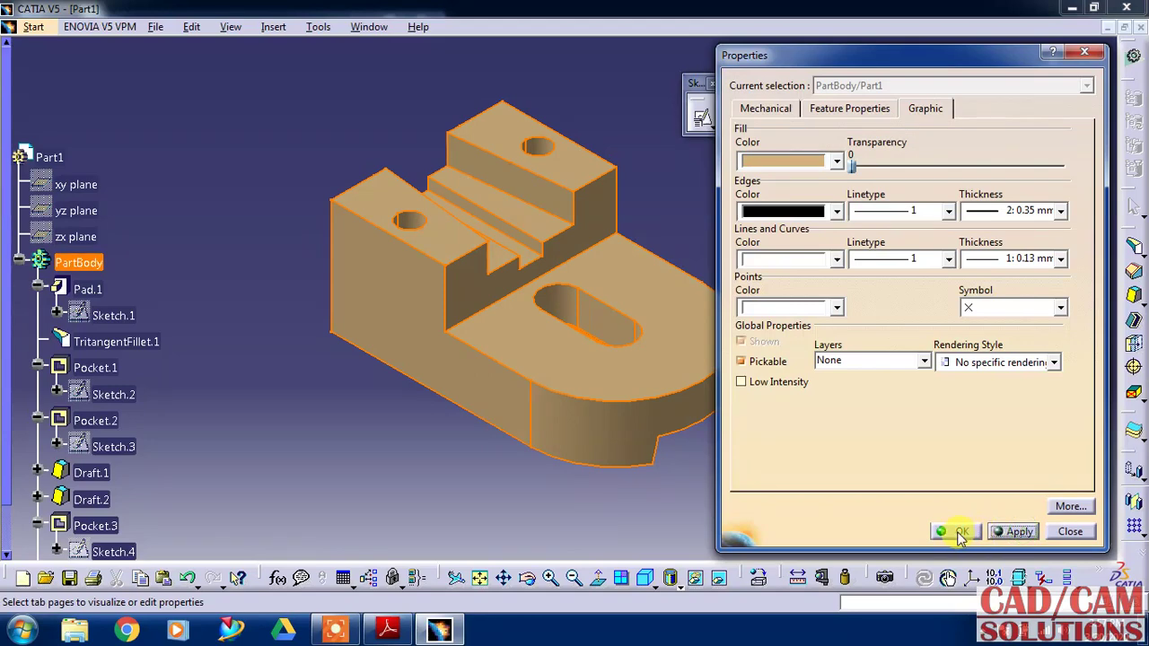
left_click(961, 532)
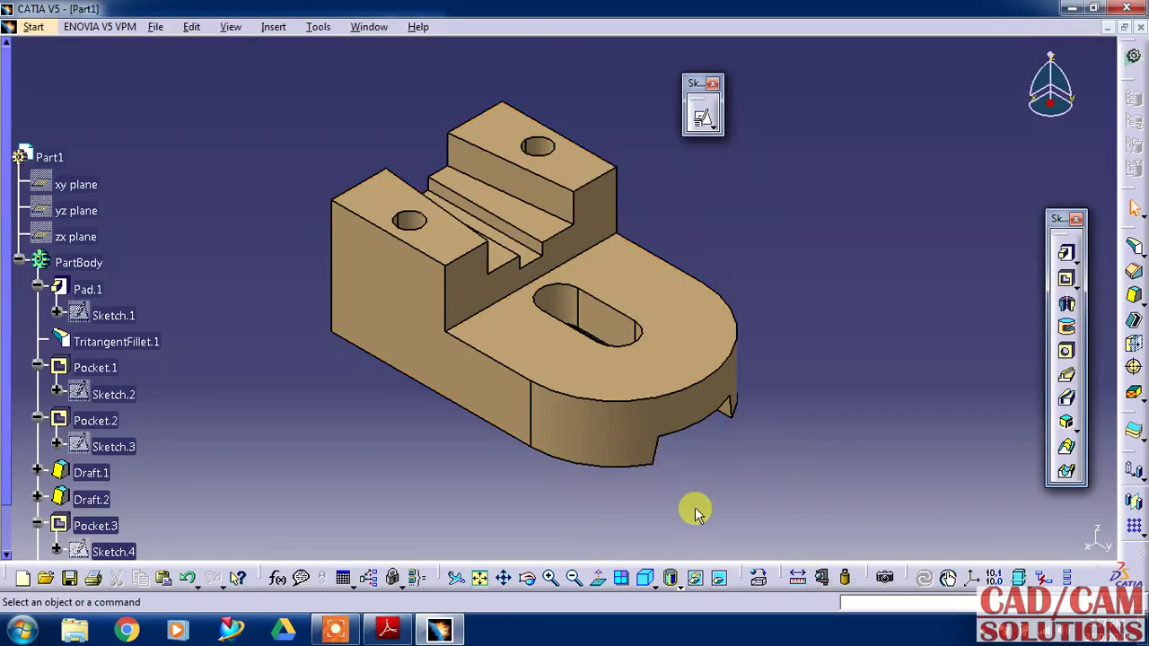
Zoom in so the tan handhold with its grooves, slot and holes fills more of the view.
left_click(551, 579)
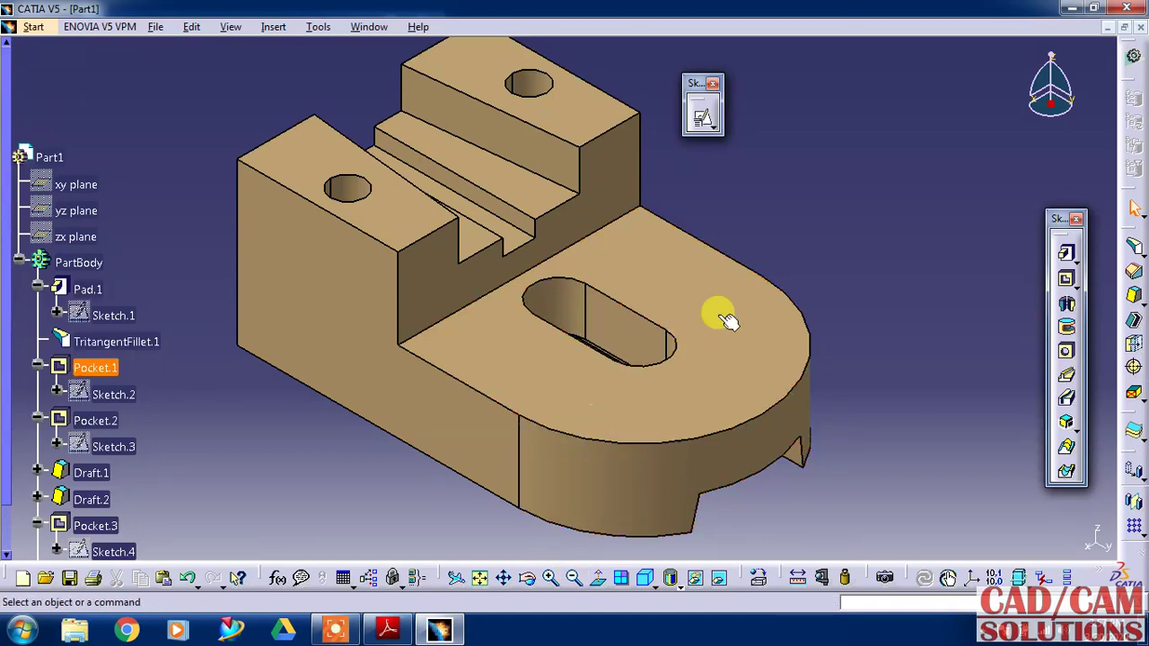
mouse_move(334, 631)
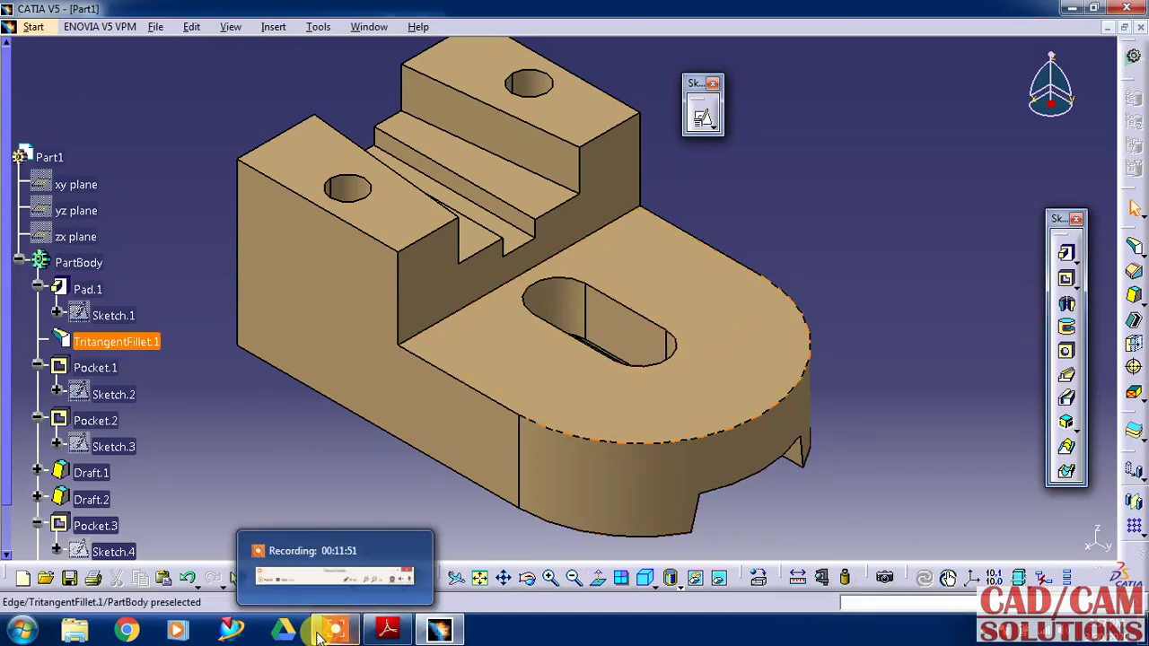
left_click(321, 633)
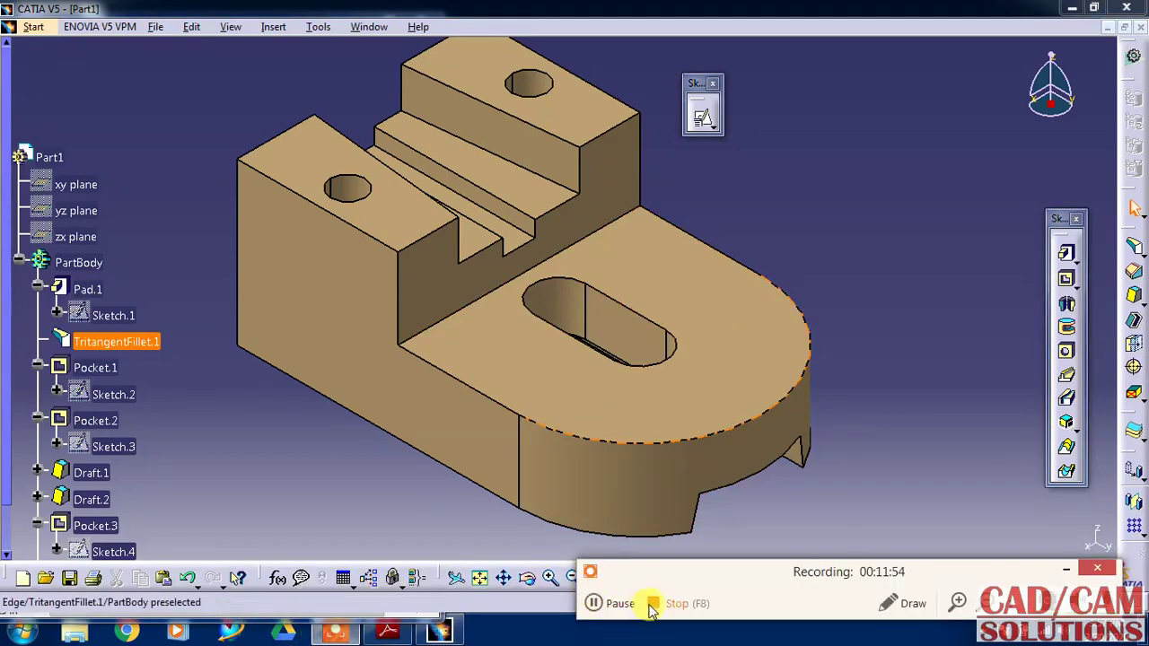